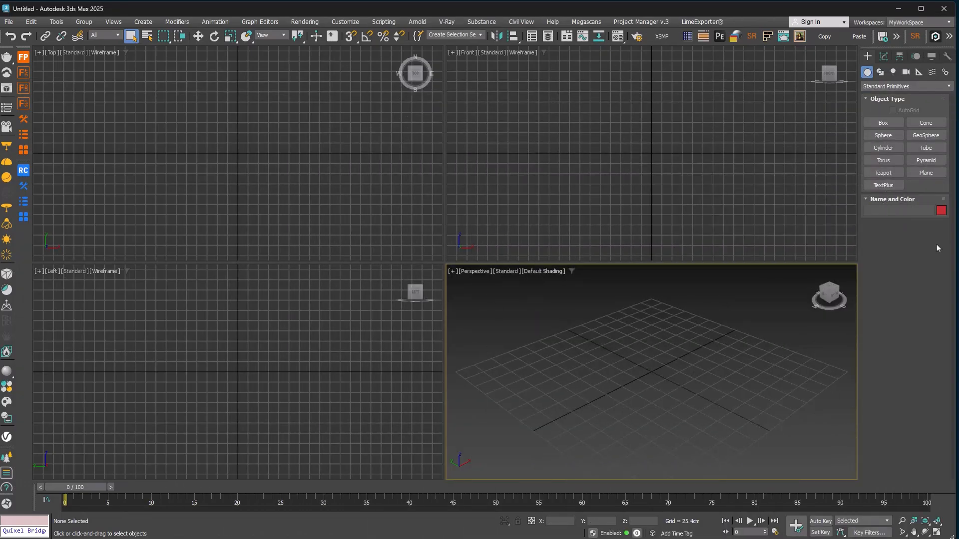
Narrow the program window to expose part of the desktop and maximize the Front viewport.
drag(953, 260, 787, 259)
click(267, 155)
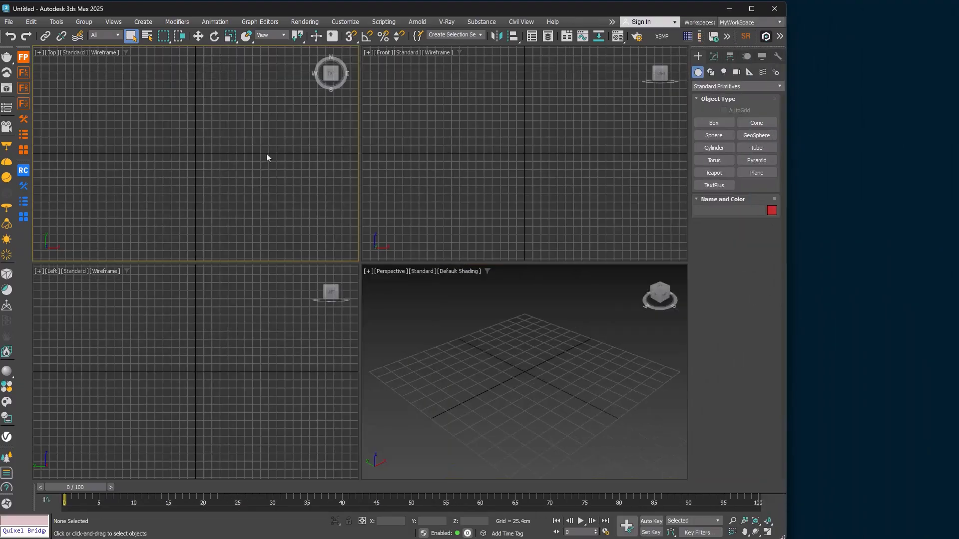
click(417, 91)
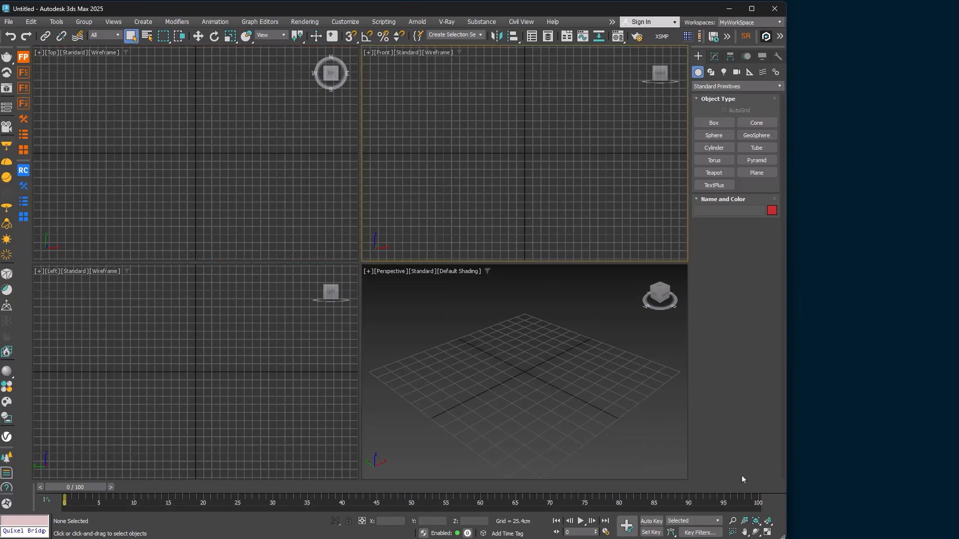
click(767, 533)
click(767, 533)
click(767, 533)
click(767, 534)
key(alt+w)
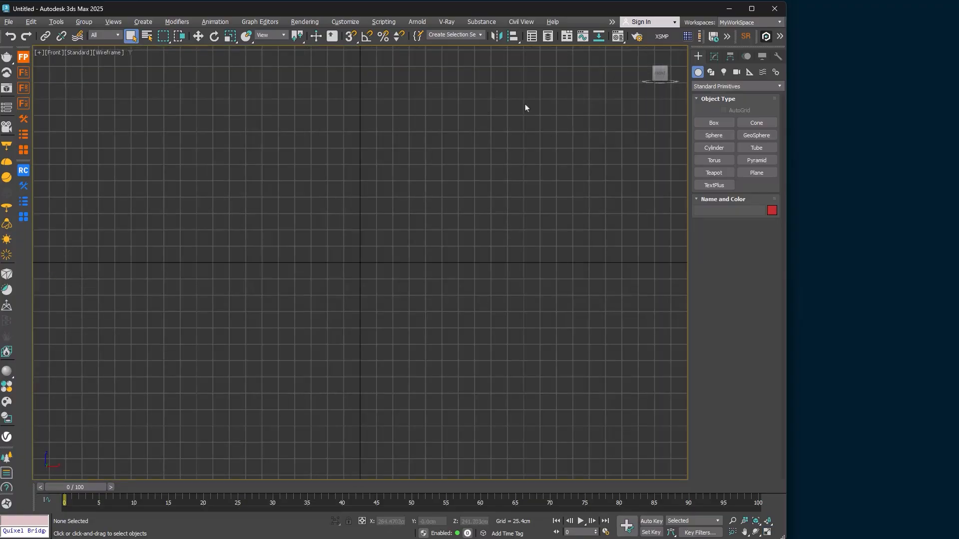
Create a plane about 539 cm long and 747 cm wide in the Front viewport and display it with default shading.
click(750, 170)
drag(118, 88, 600, 435)
right_click(244, 116)
key(F3)
key(F4)
key(F4)
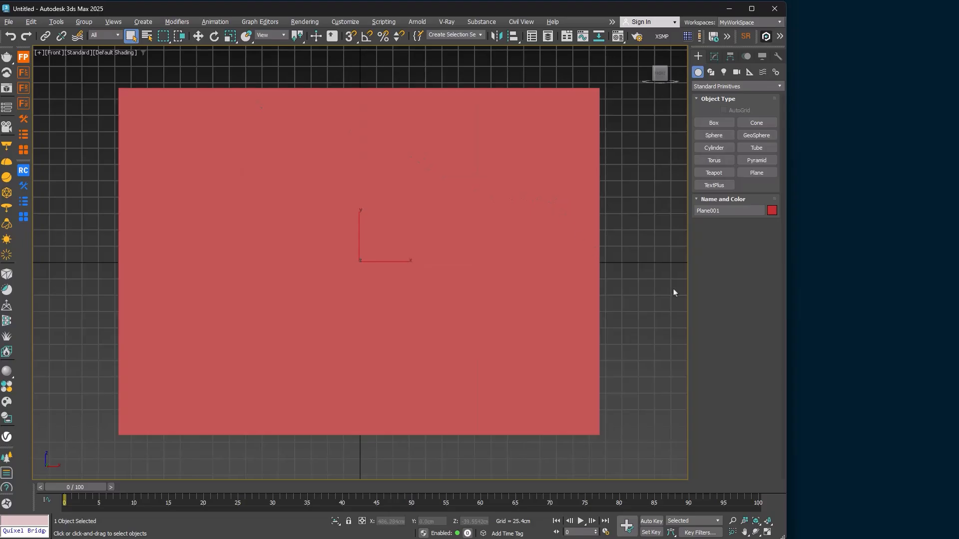
click(628, 218)
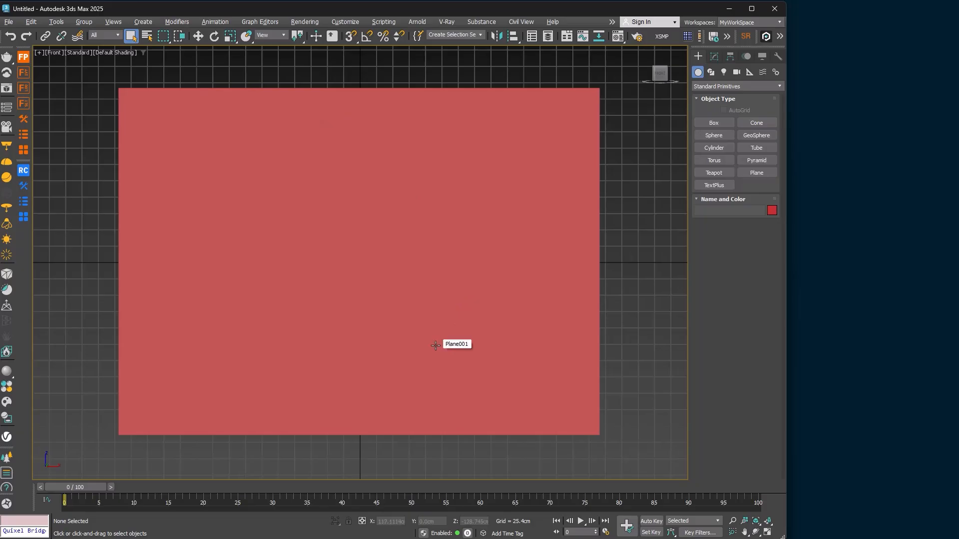
Toggle the wireframe and edged-faces displays of the plane on and off, returning to plain shading.
key(F3)
key(F3)
key(F3)
key(F3)
key(F4)
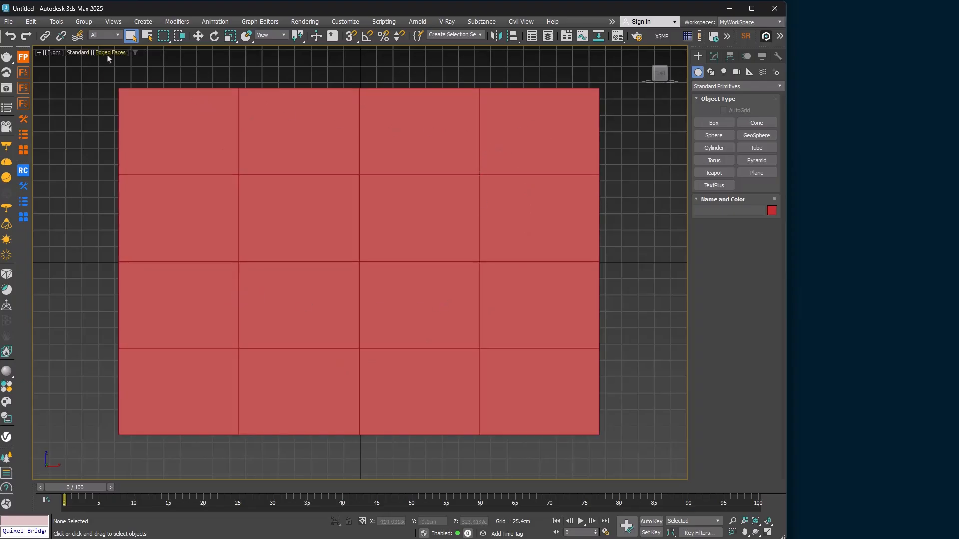
key(F4)
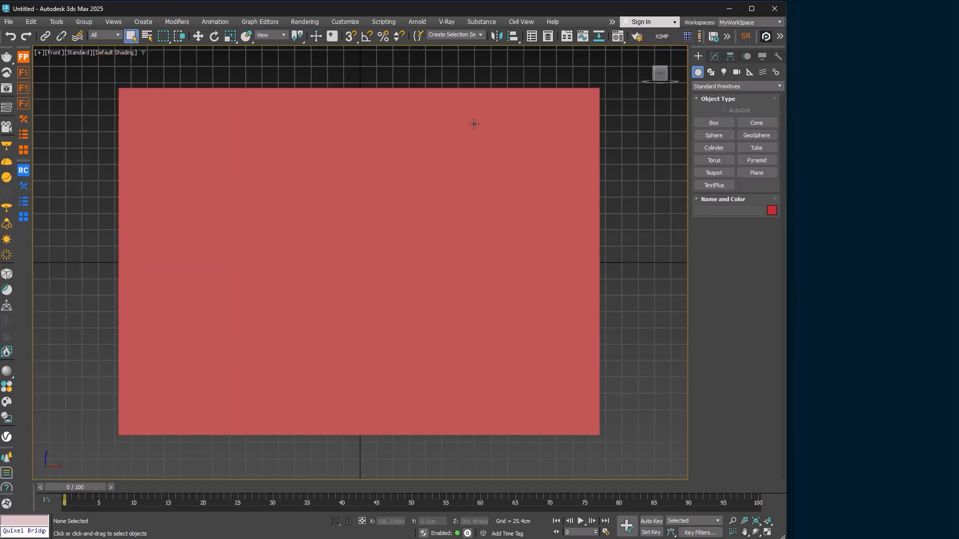
Try the Hidden Line and Wireframe Override viewport displays, and return the viewport to Default Shading.
click(118, 52)
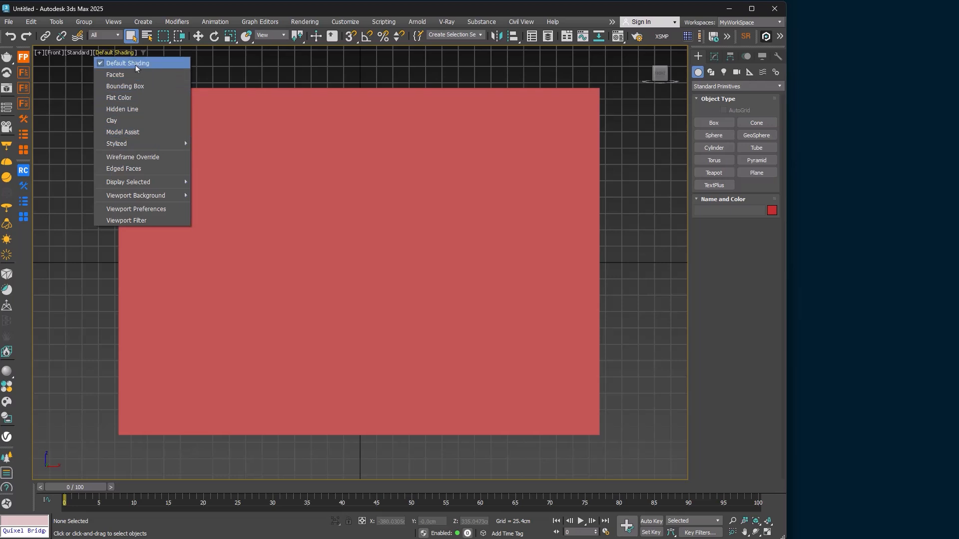
click(149, 109)
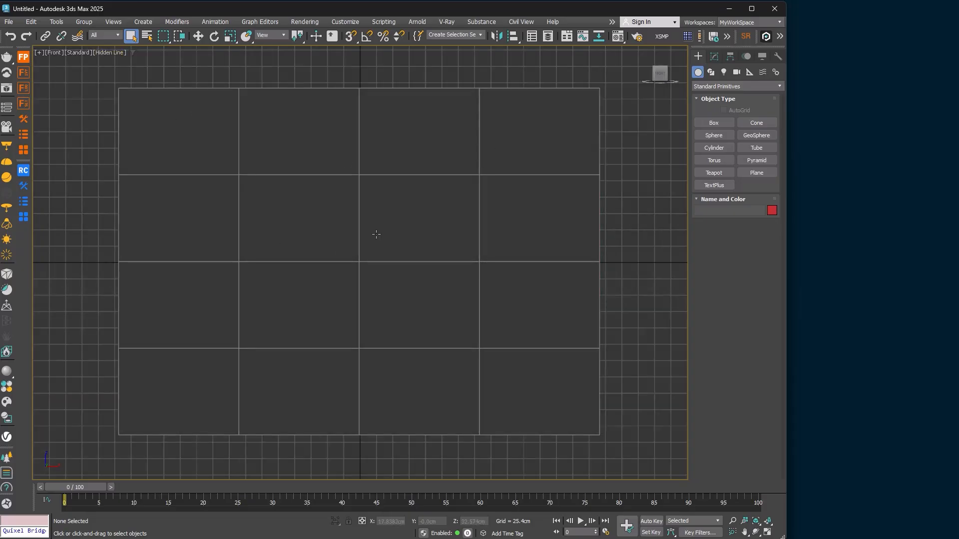
click(113, 53)
click(150, 157)
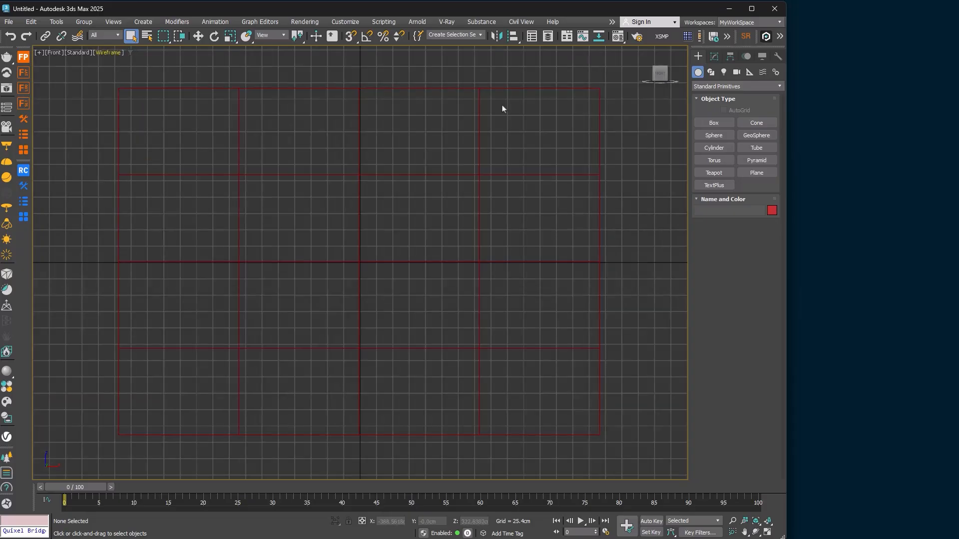
click(110, 52)
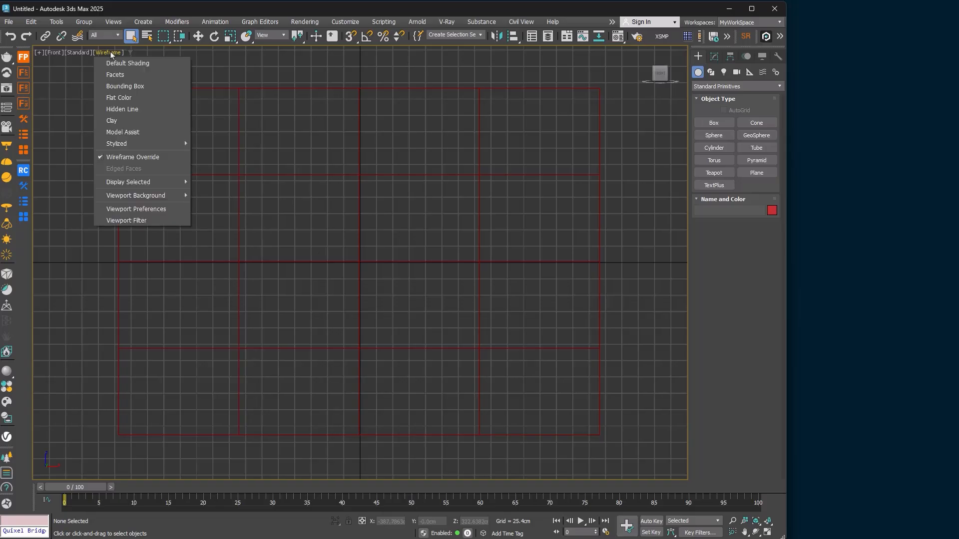
click(124, 61)
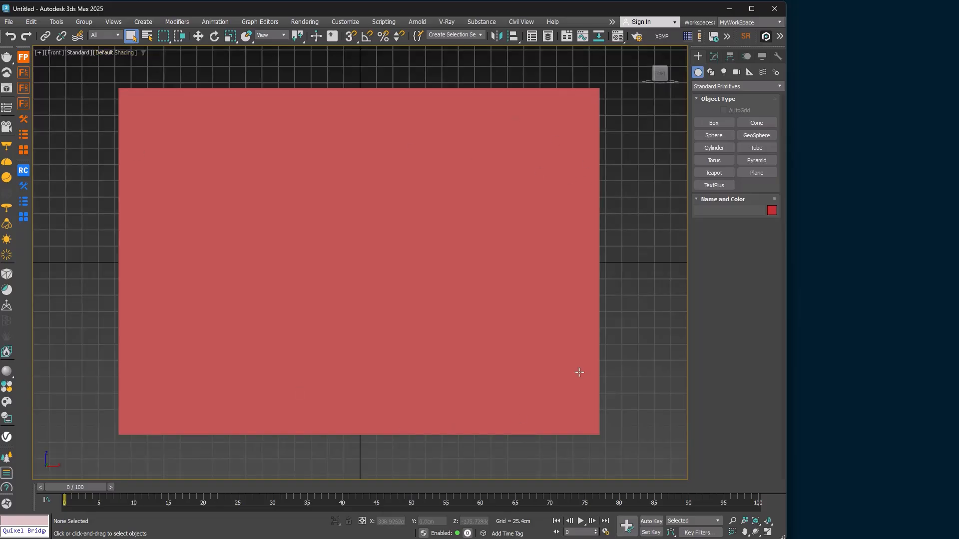
Select the plane, switch to the Light.jpg reference in the photo viewer, and examine the image's pixel dimensions in its file info.
click(305, 210)
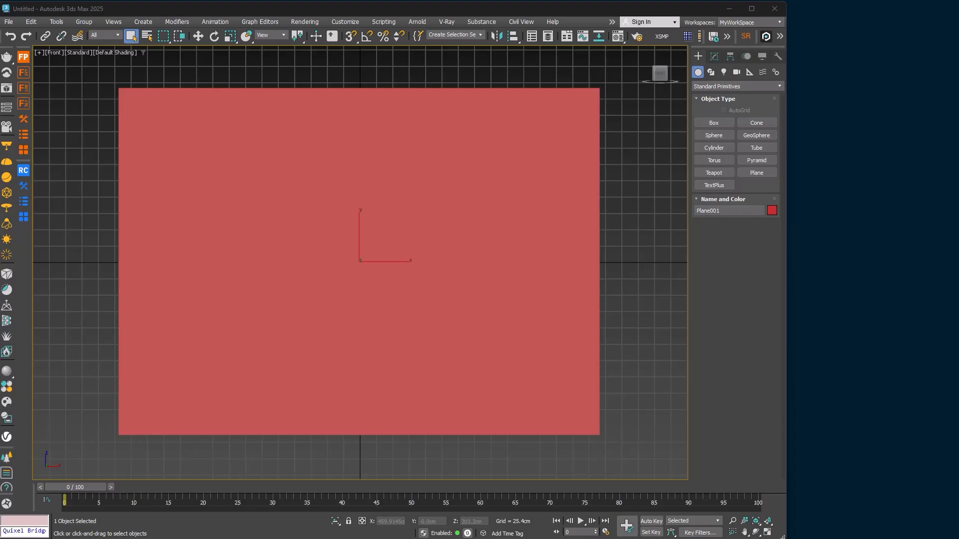
key(alt+Tab)
drag(621, 34, 559, 30)
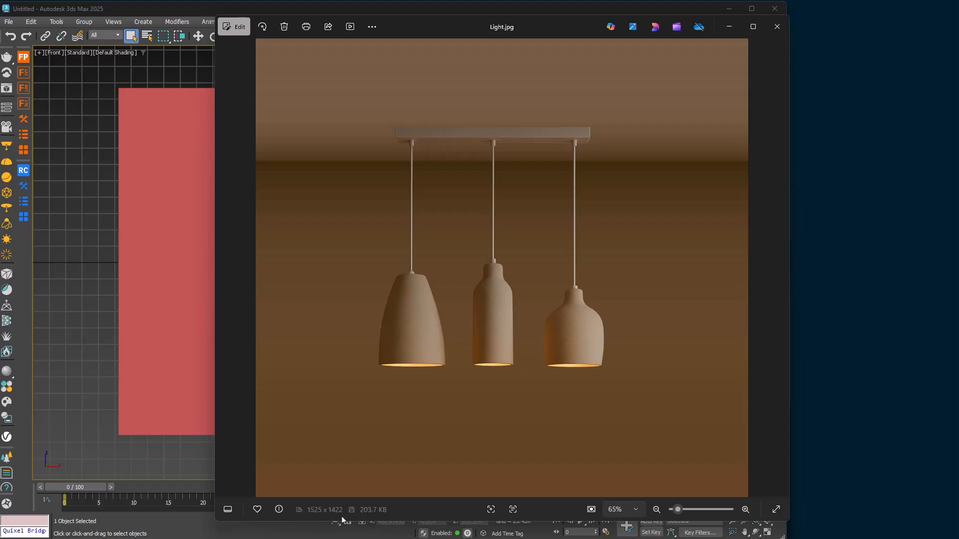
drag(560, 40, 601, 40)
right_click(617, 157)
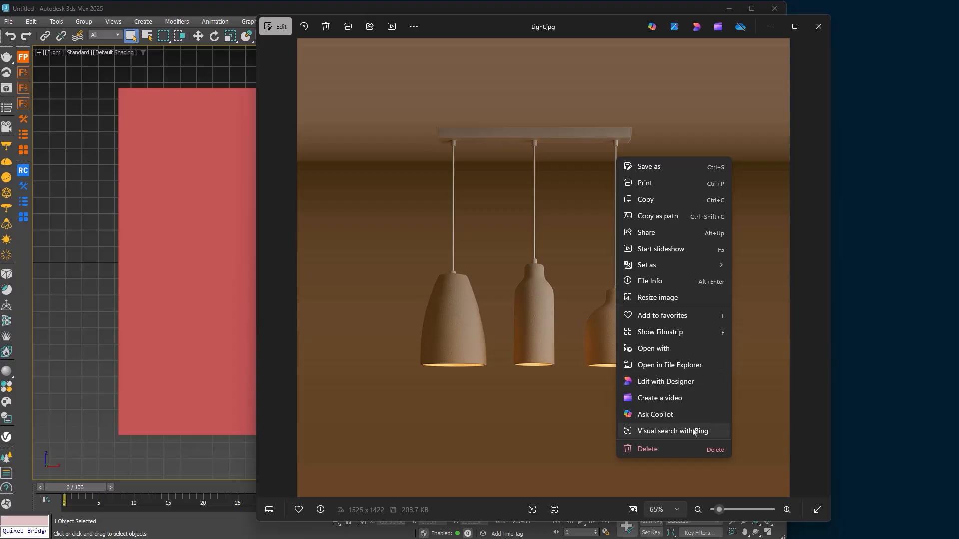
click(688, 287)
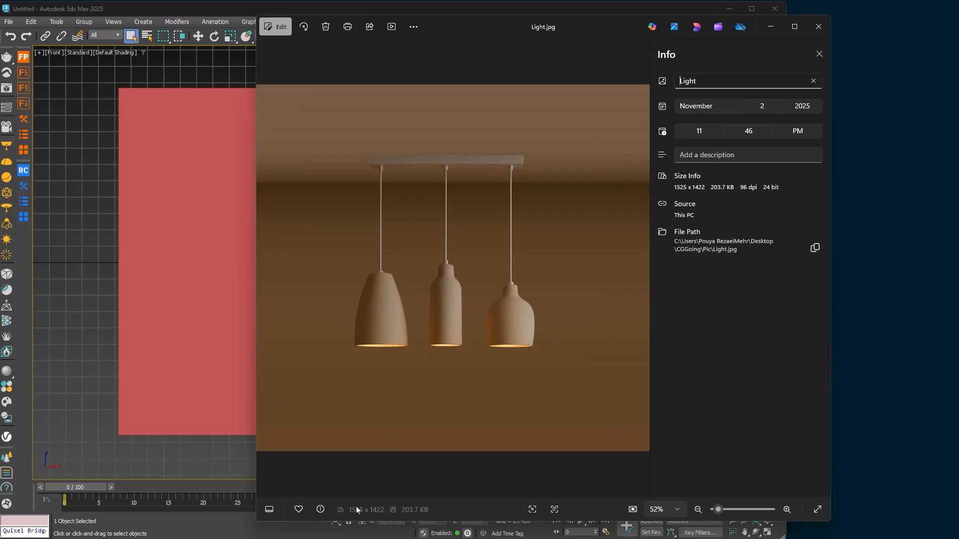
Close and reopen the file info of the Light.jpg reference image.
click(819, 54)
key(alt+Return)
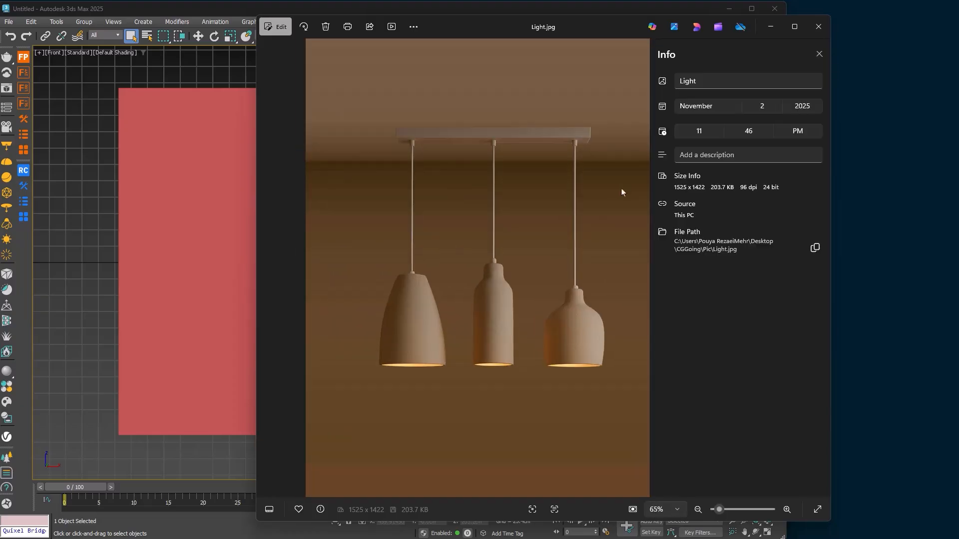
key(alt+Return)
key(alt+Return)
key(alt+Return)
key(alt+Return)
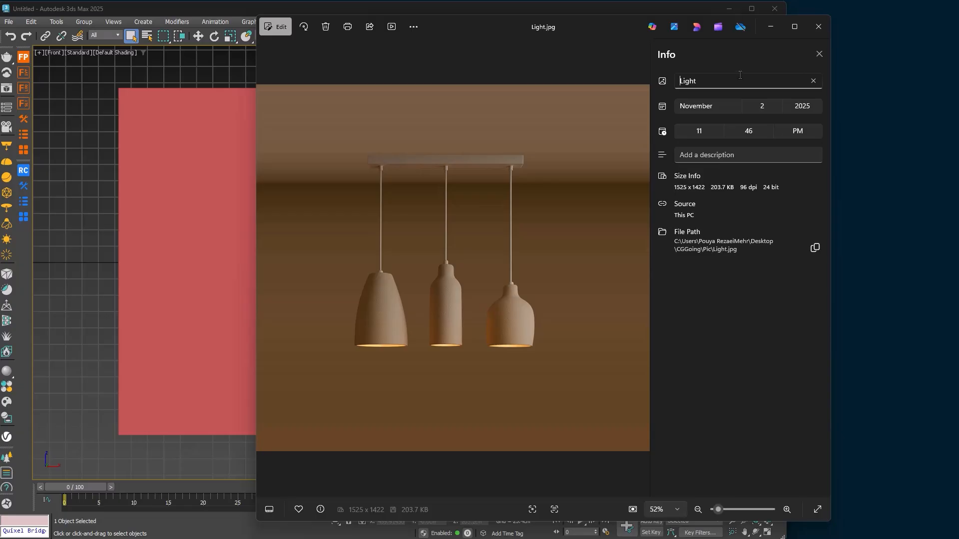
Move the photo viewer clear of the 3ds Max window and set the plane's width to 1525 cm.
drag(630, 35, 958, 98)
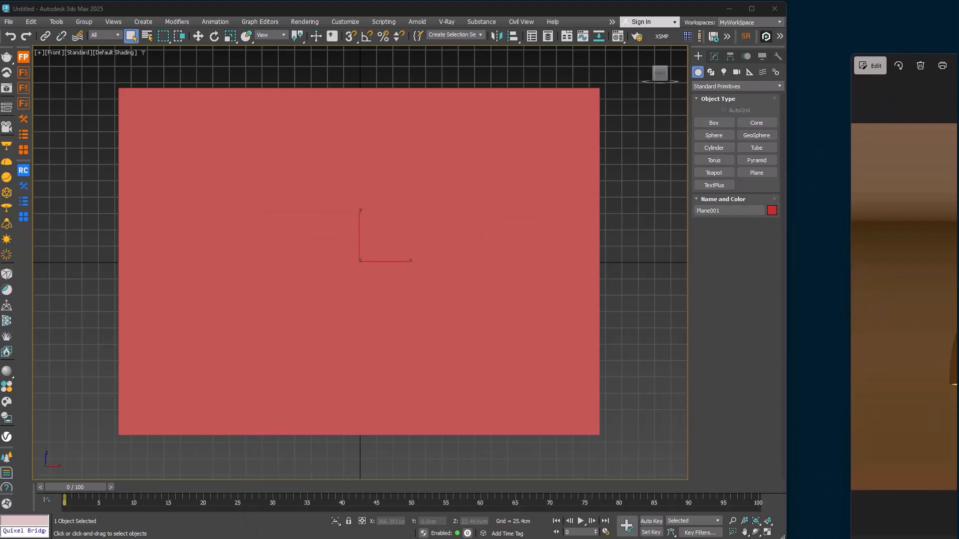
click(714, 56)
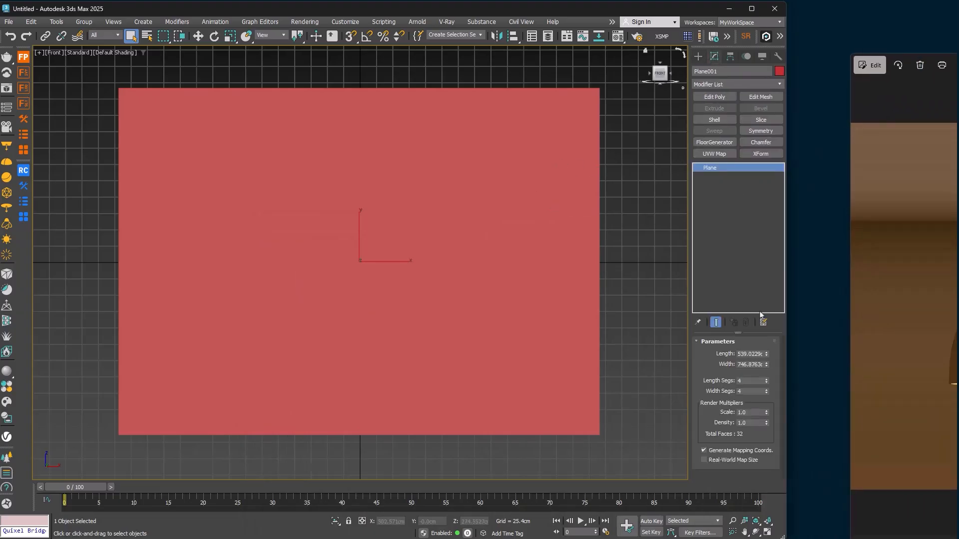
drag(766, 354, 767, 361)
key(ctrl+z)
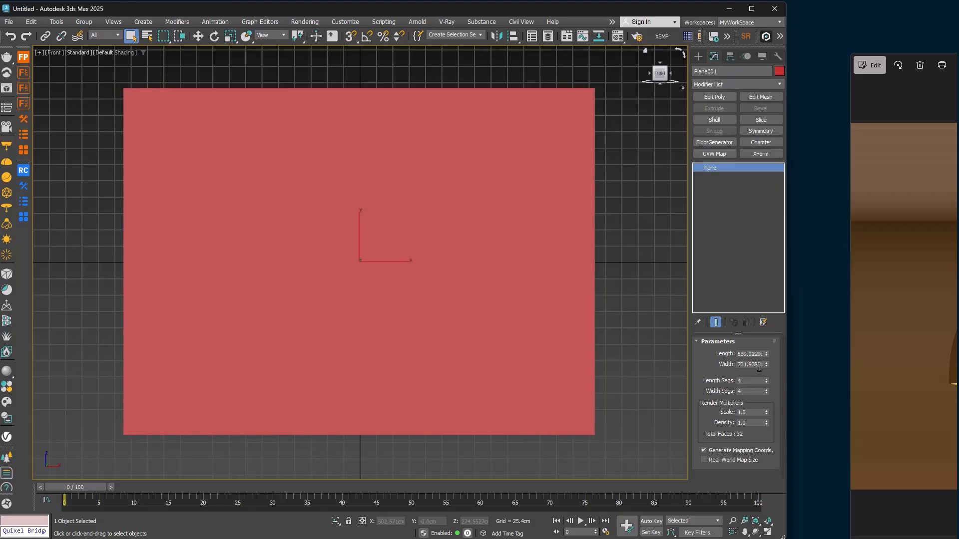
double_click(750, 365)
text(1525)
key(Return)
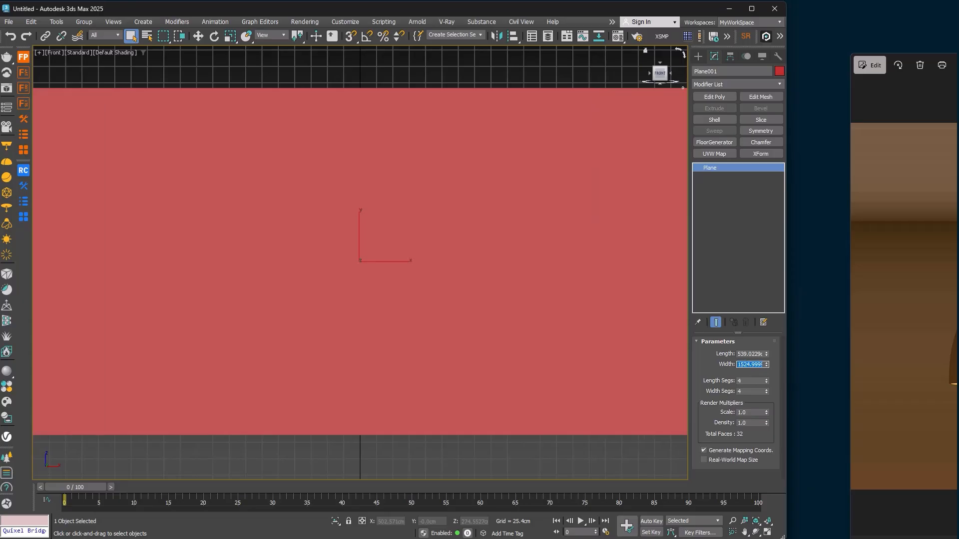
Set the plane's length to 1422 cm and move the photo viewer aside to uncover the Light.jpg file on the desktop.
double_click(750, 354)
text(1422)
key(Return)
scroll(470, 263, down, 5)
middle_drag(453, 255, 396, 257)
scroll(446, 218, up, 2)
scroll(529, 248, down, 4)
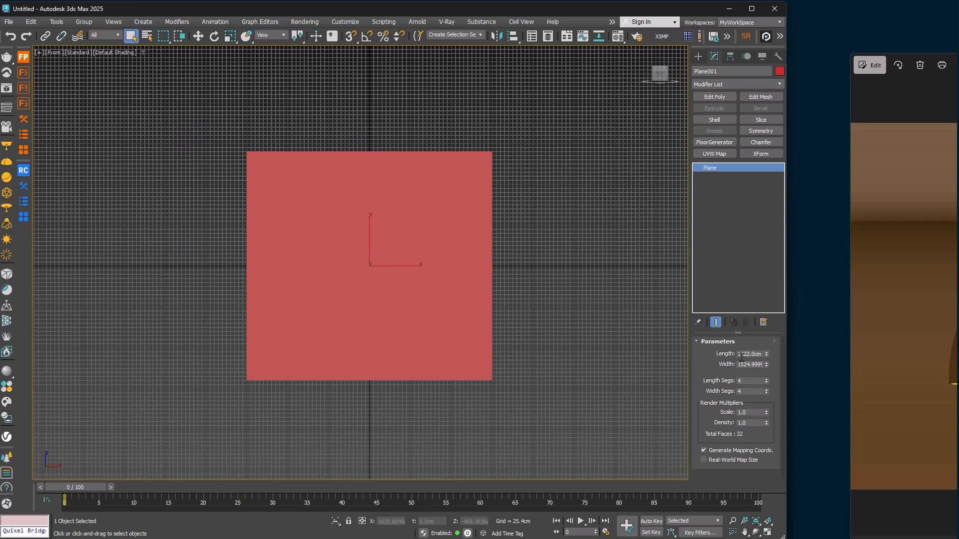
scroll(458, 272, up, 2)
middle_drag(514, 269, 518, 286)
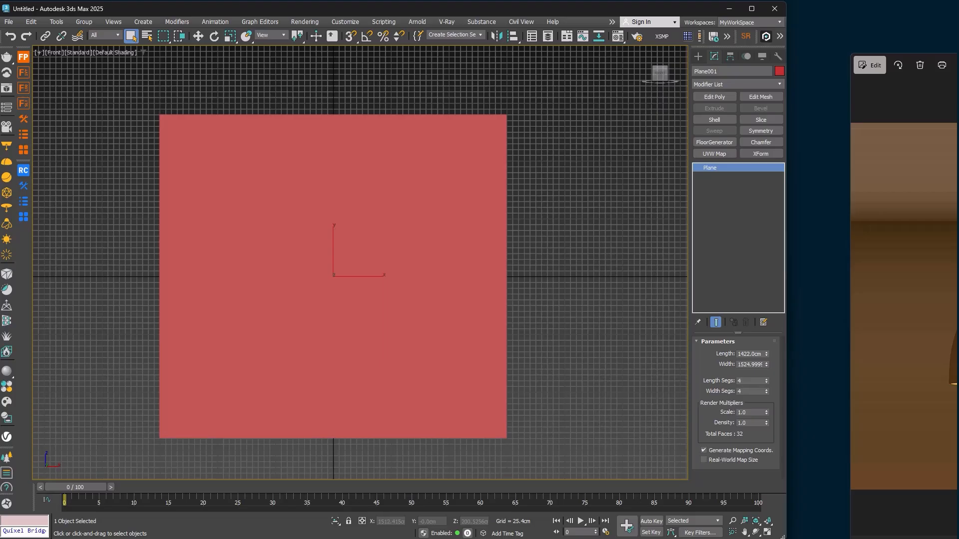
drag(899, 49, 880, 83)
drag(868, 50, 426, 200)
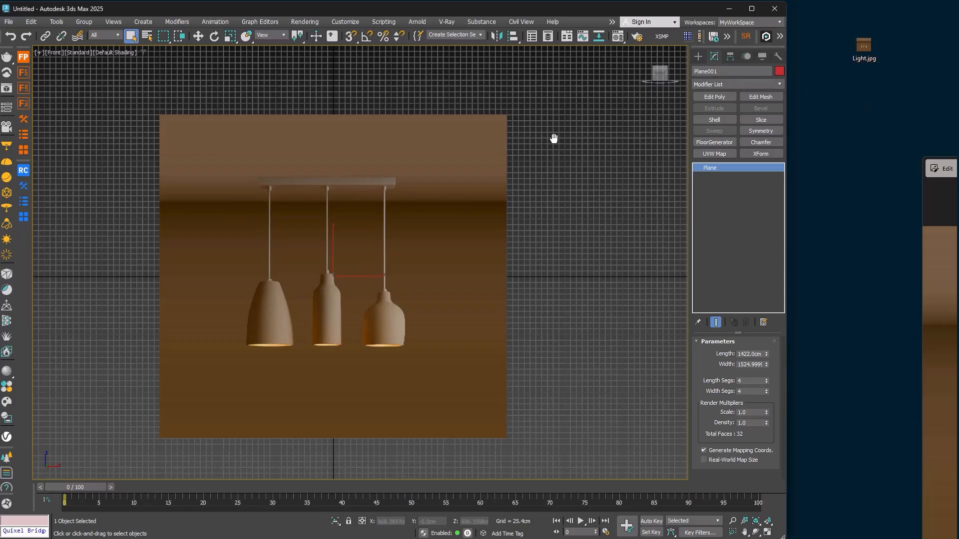
key(ctrl+z)
drag(864, 47, 616, 131)
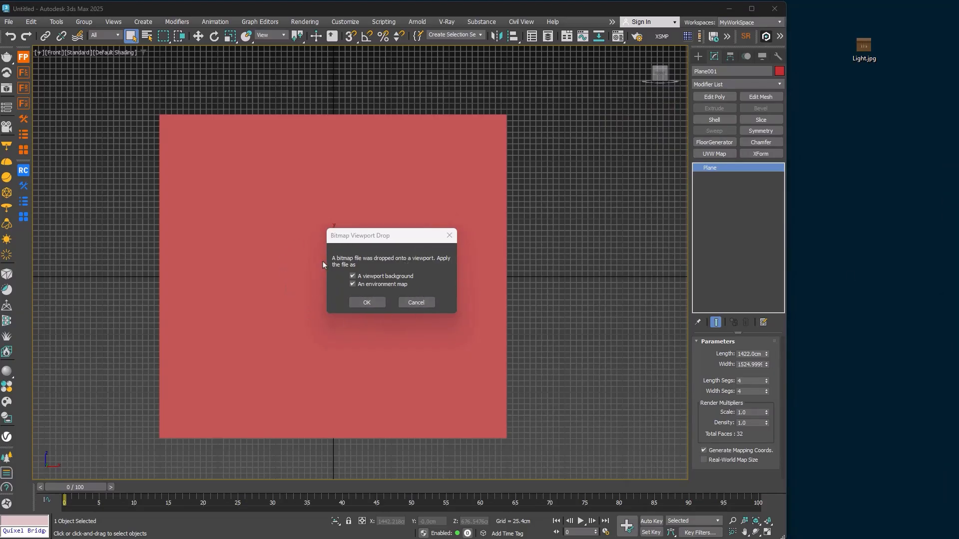
click(416, 302)
Apply Light.jpg from the desktop to the plane as its texture, widen the 3ds Max window across the screen, and deselect the plane.
drag(864, 50, 315, 203)
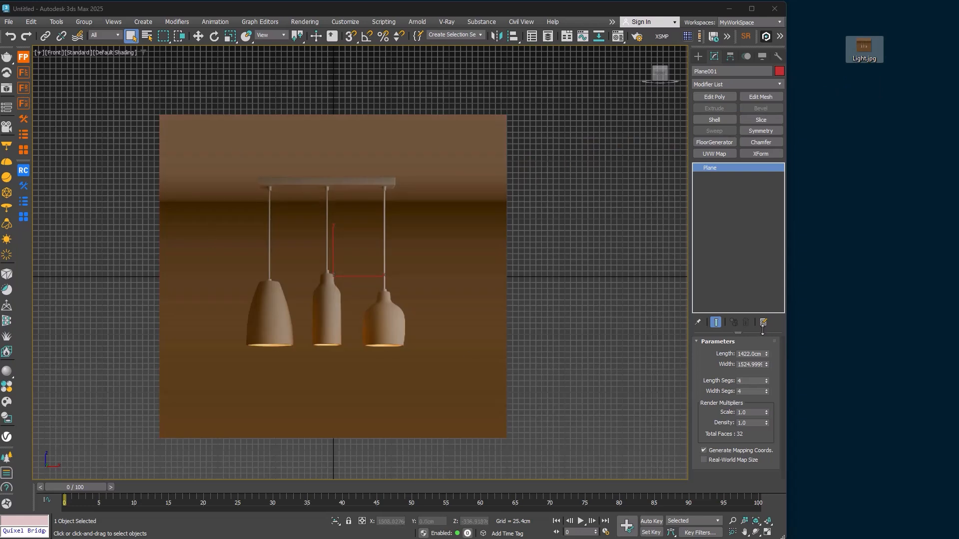
drag(786, 302, 957, 302)
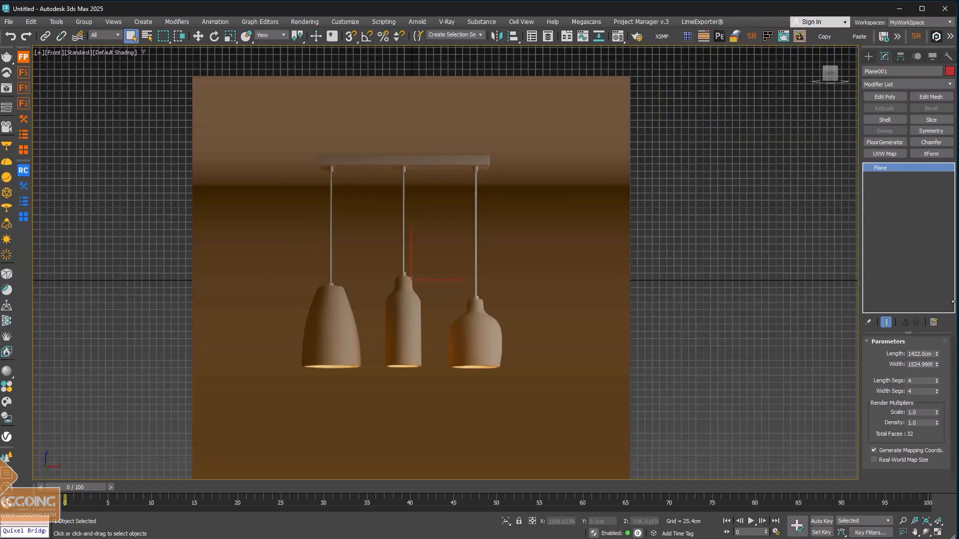
middle_drag(626, 237, 651, 206)
click(214, 36)
click(90, 224)
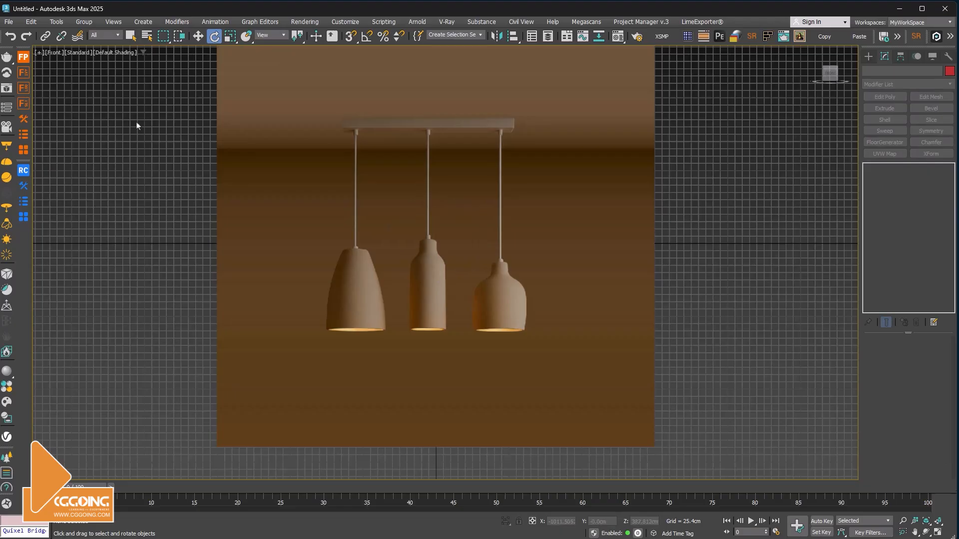
middle_drag(285, 186, 312, 186)
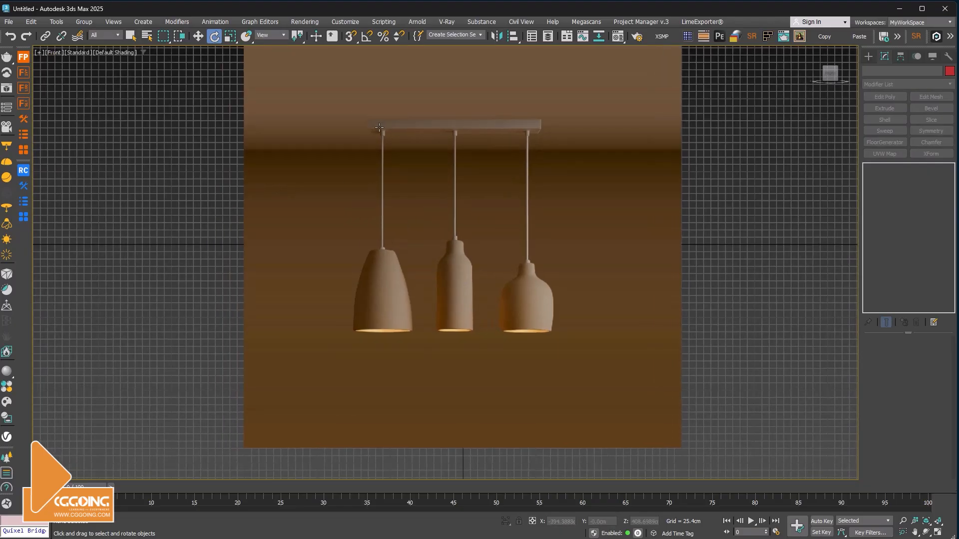
Start the Line spline tool with Enable In Renderer and Enable In Viewport turned on, and cancel the first trial line.
click(869, 56)
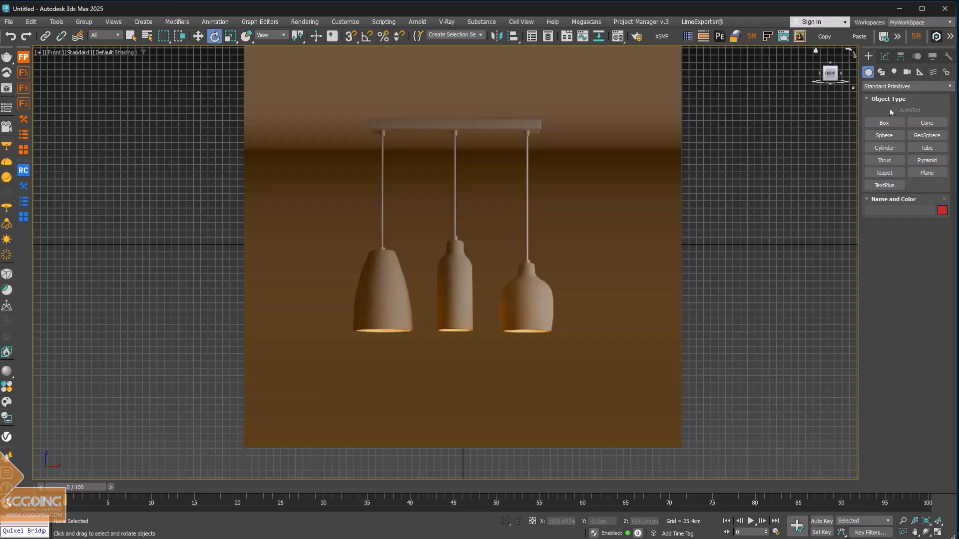
click(881, 72)
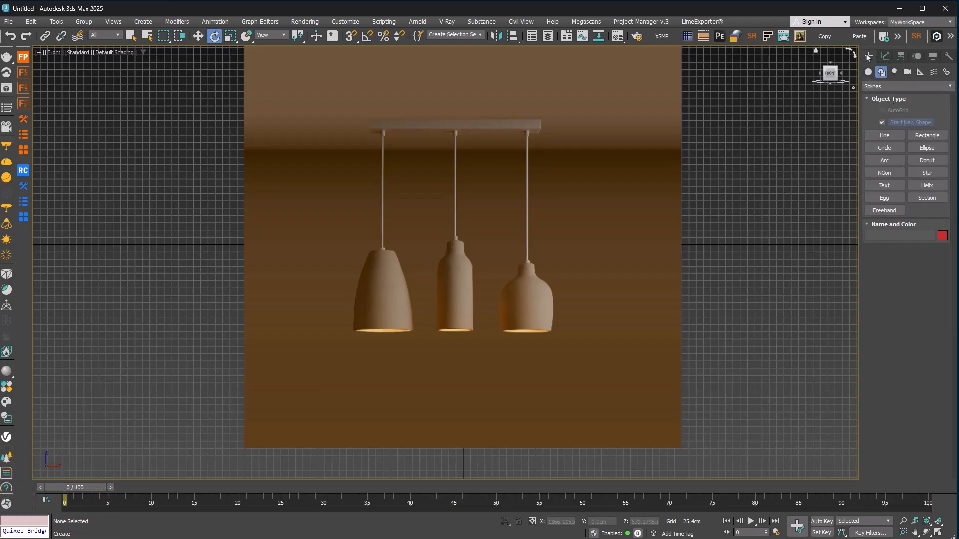
click(884, 136)
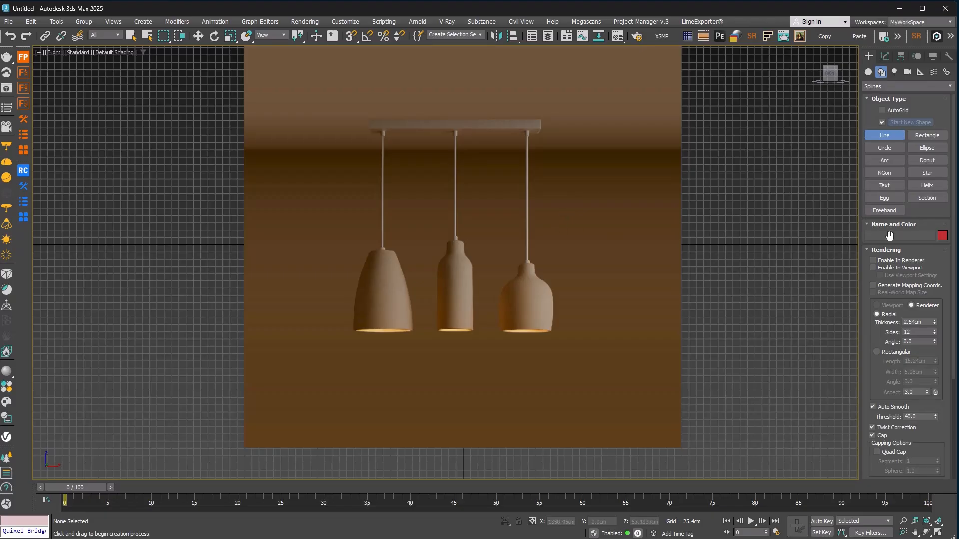
click(882, 261)
click(882, 268)
click(567, 197)
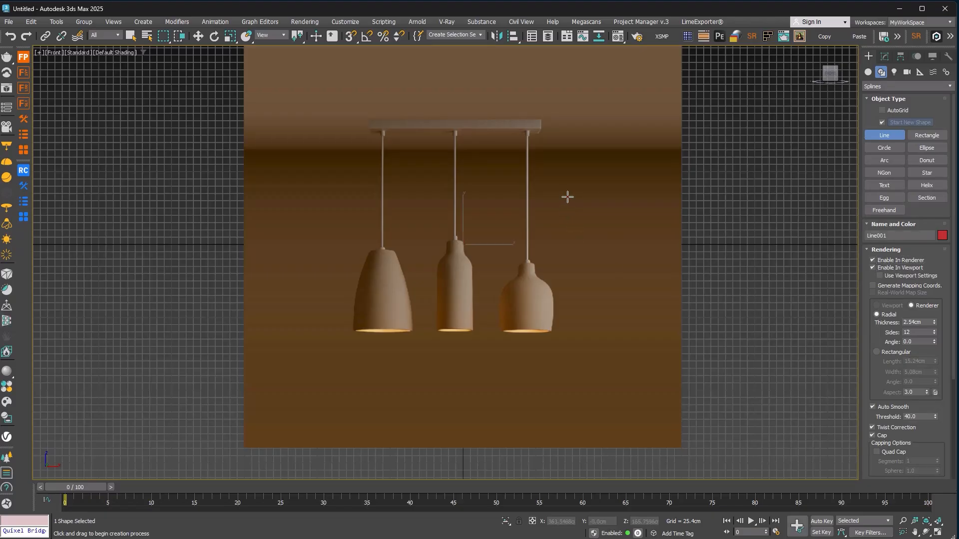
right_click(541, 308)
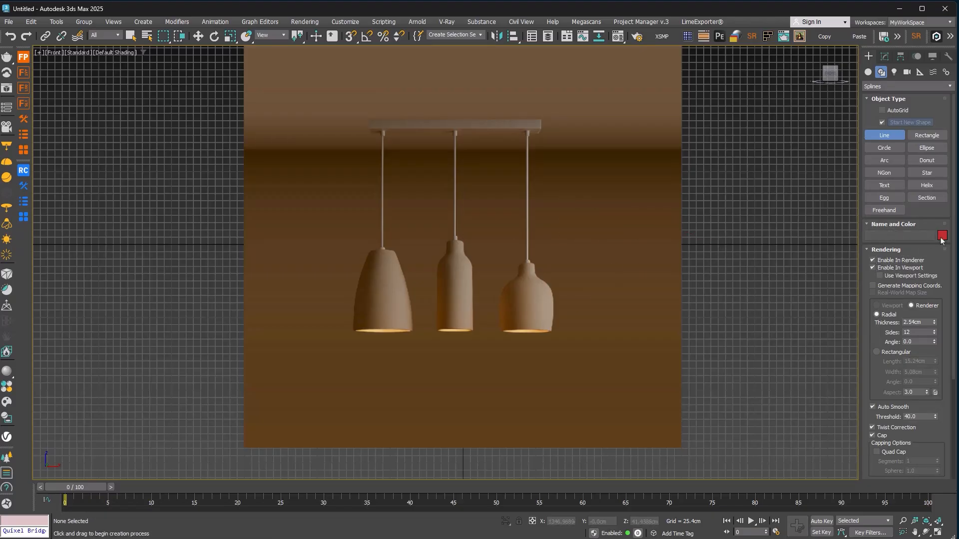
Set the spline object colour to white and cancel the trial line started beside the lamps.
click(942, 236)
click(563, 281)
click(722, 313)
click(632, 182)
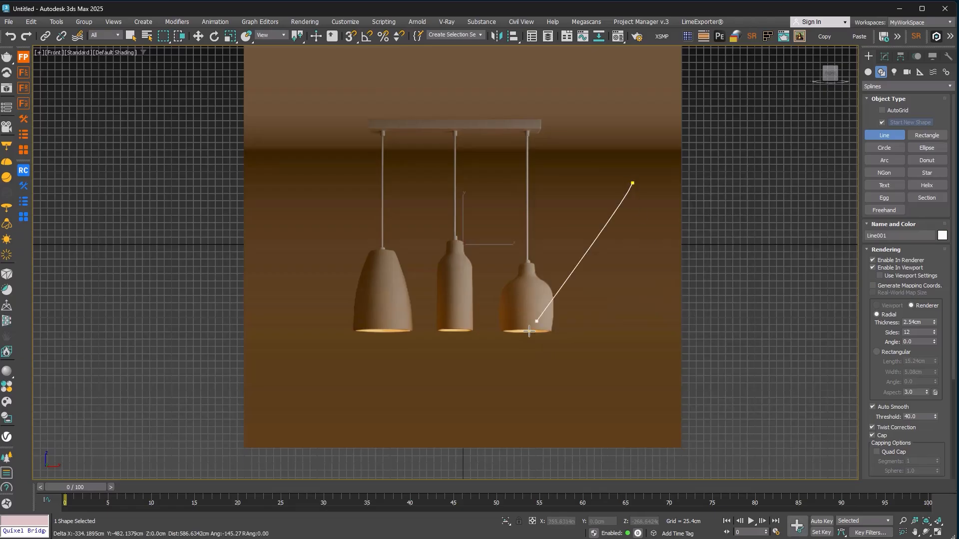
right_click(734, 186)
Trace the first pendant's right edge with a line, from the ceiling cap down the cord and around the collar above the shade.
scroll(370, 130, up, 6)
click(402, 161)
click(400, 204)
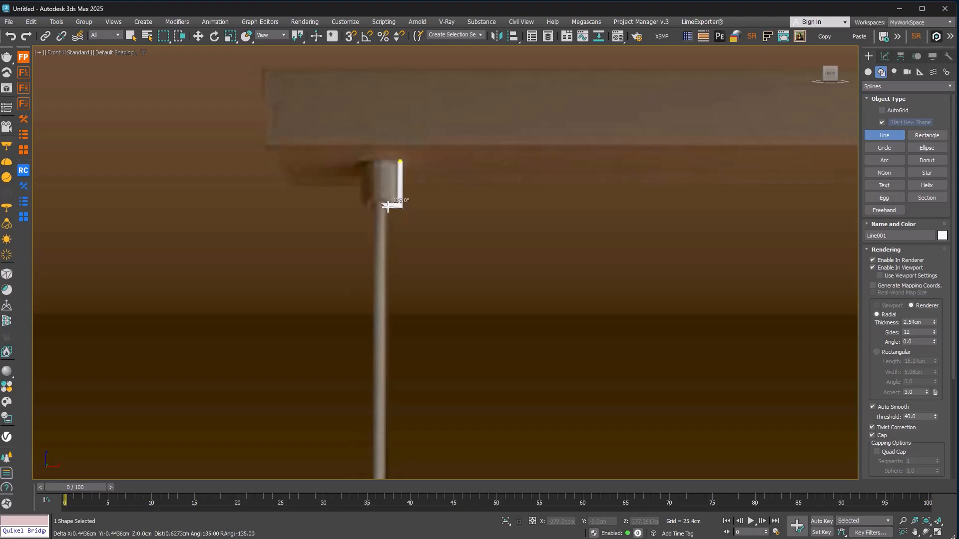
scroll(387, 205, down, 5)
scroll(379, 220, up, 8)
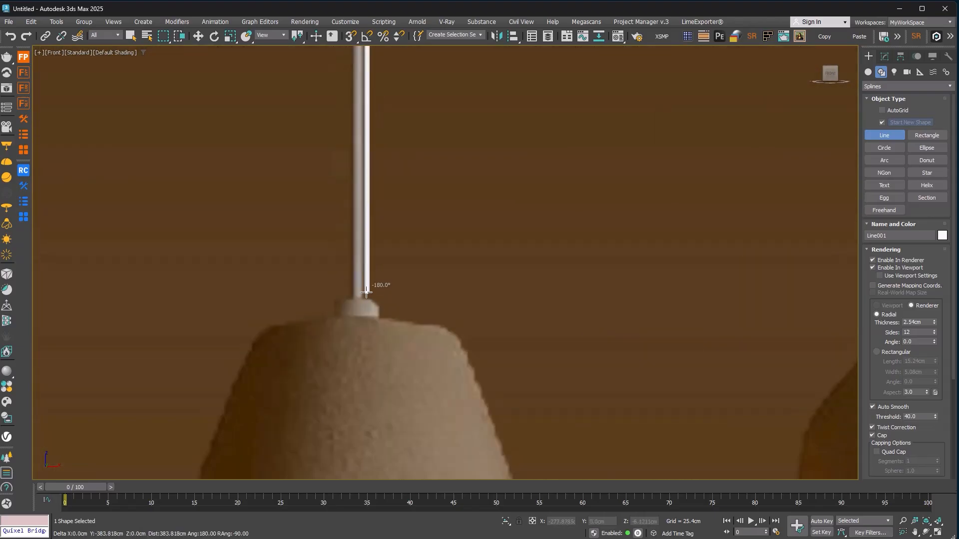
click(361, 300)
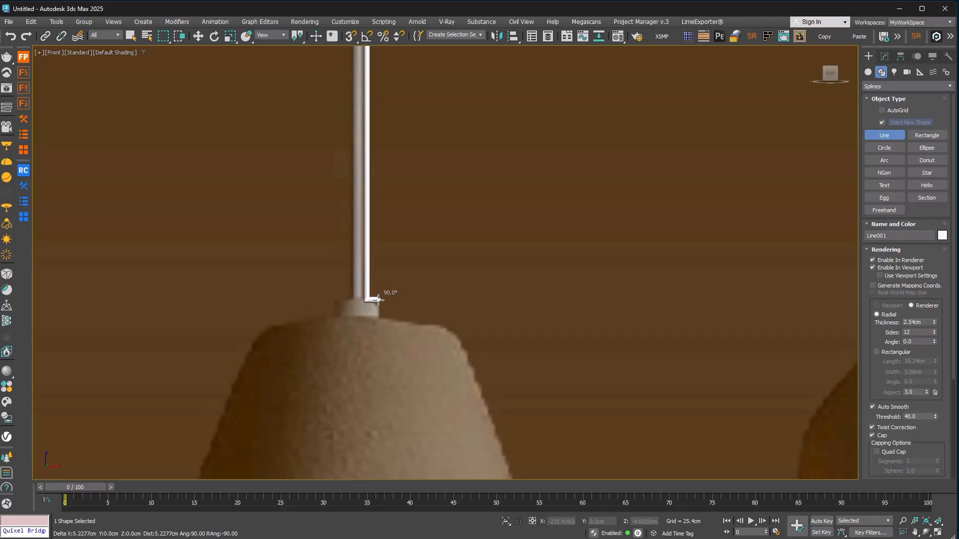
click(378, 300)
click(378, 316)
Continue the line across the shade's shoulder to its lower right rim and end the line there.
scroll(450, 327, down, 3)
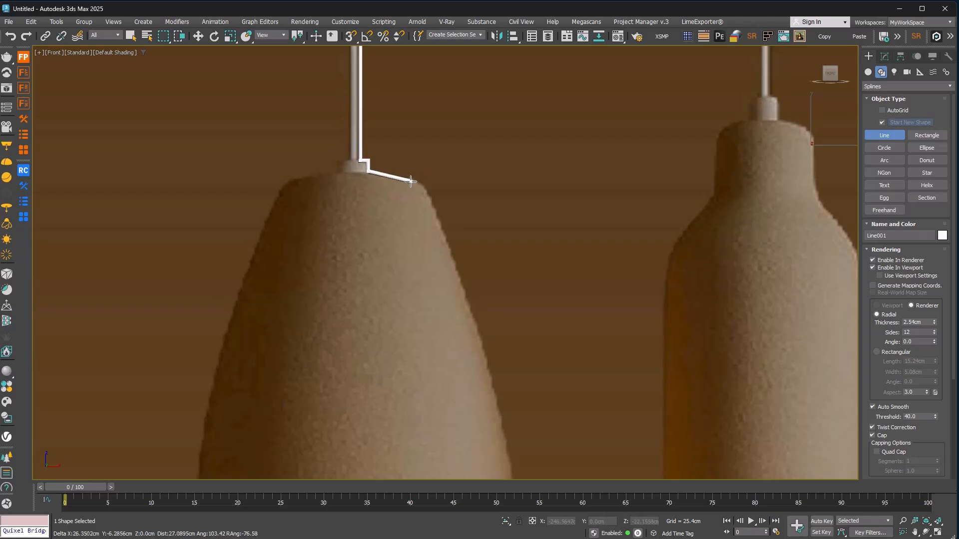
click(421, 183)
scroll(493, 225, down, 3)
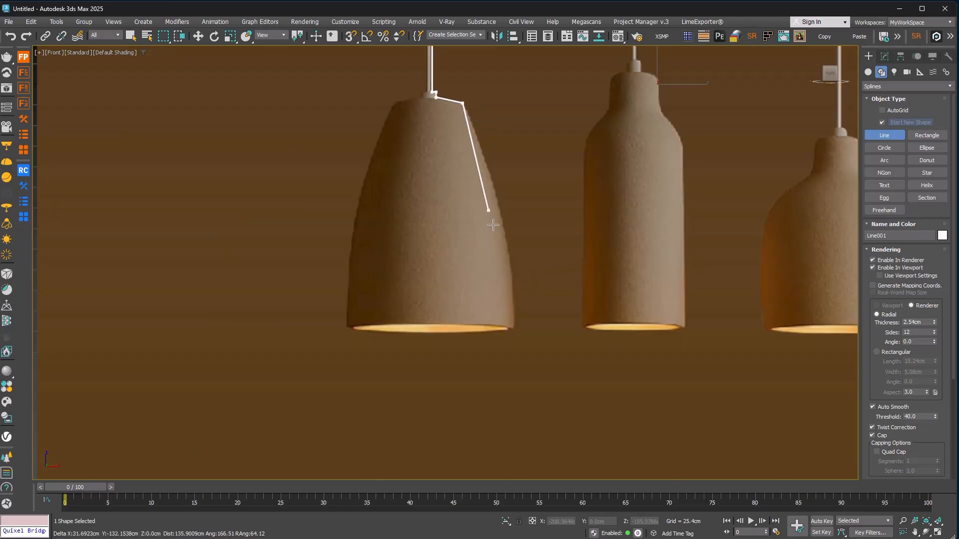
scroll(493, 225, up, 3)
click(521, 395)
right_click(521, 395)
Convert the line's shoulder vertex to Bezier Corner and bend its lower handle outward to follow the shade's curved side.
scroll(287, 281, down, 3)
scroll(416, 199, up, 2)
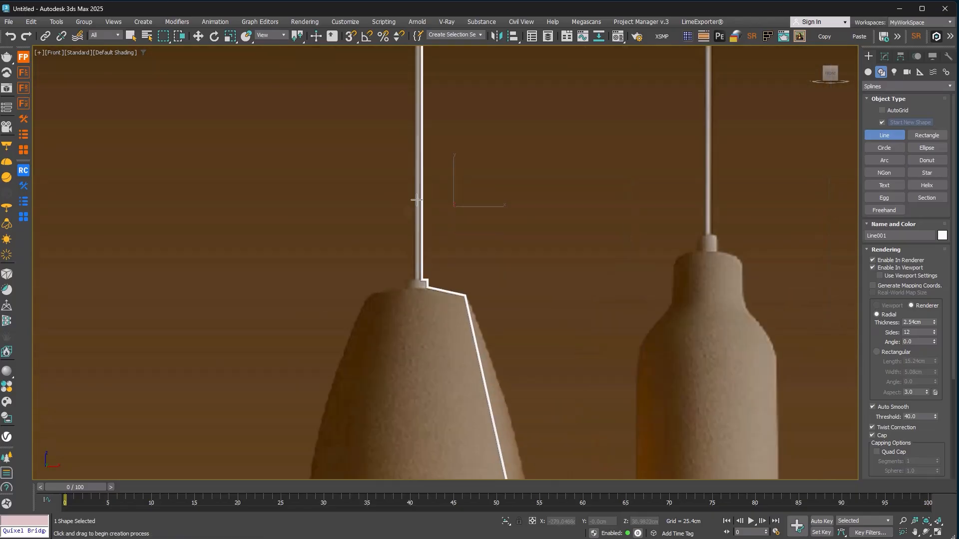
scroll(417, 200, down, 3)
scroll(439, 212, up, 2)
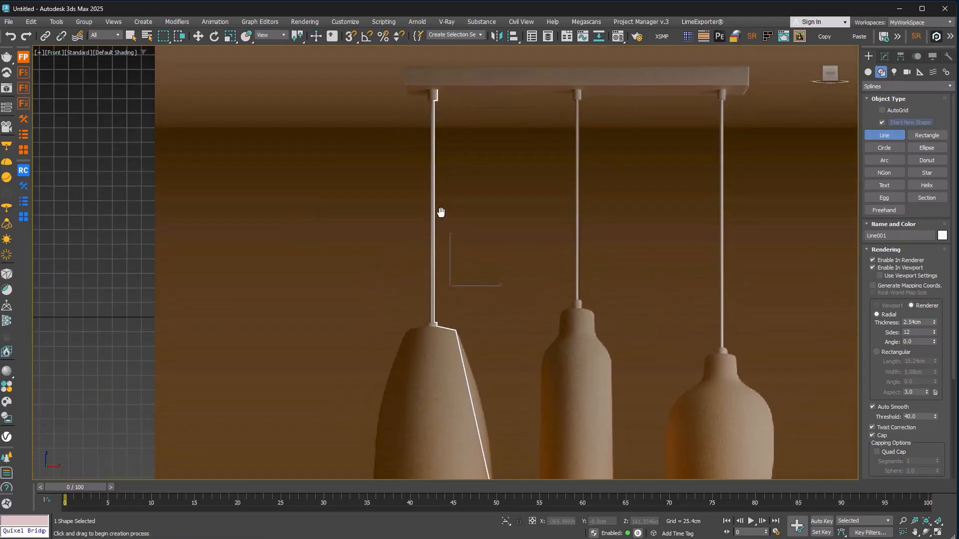
click(886, 58)
click(868, 168)
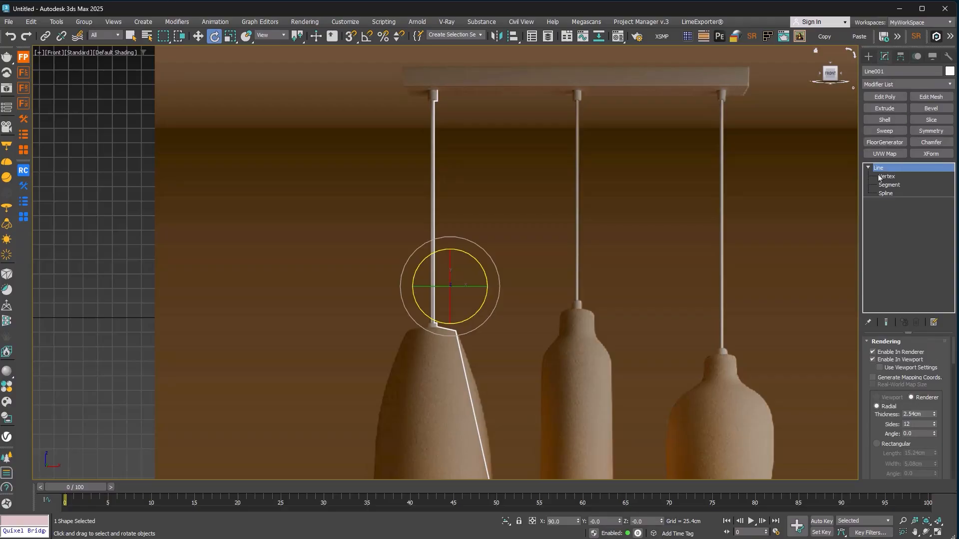
click(880, 176)
middle_drag(606, 259, 557, 63)
scroll(447, 148, up, 4)
click(387, 141)
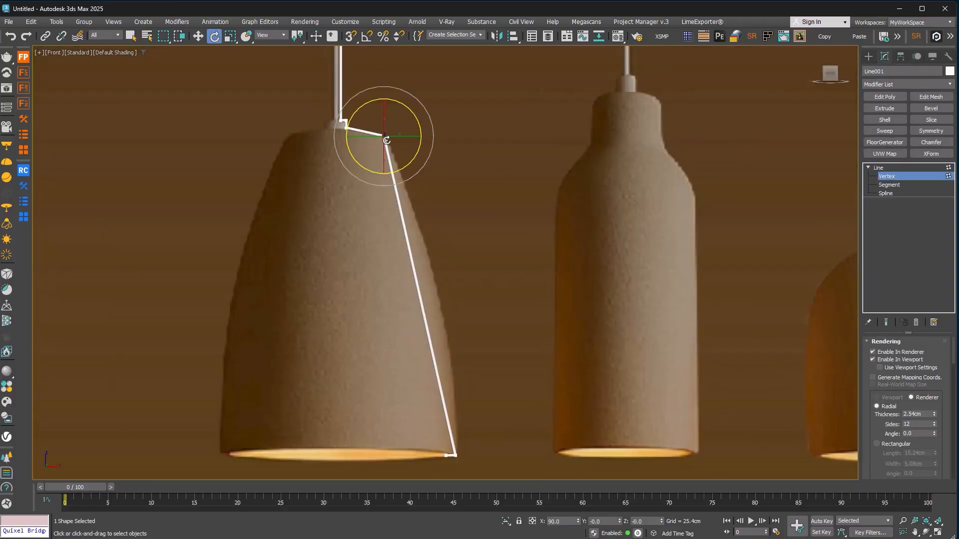
key(w)
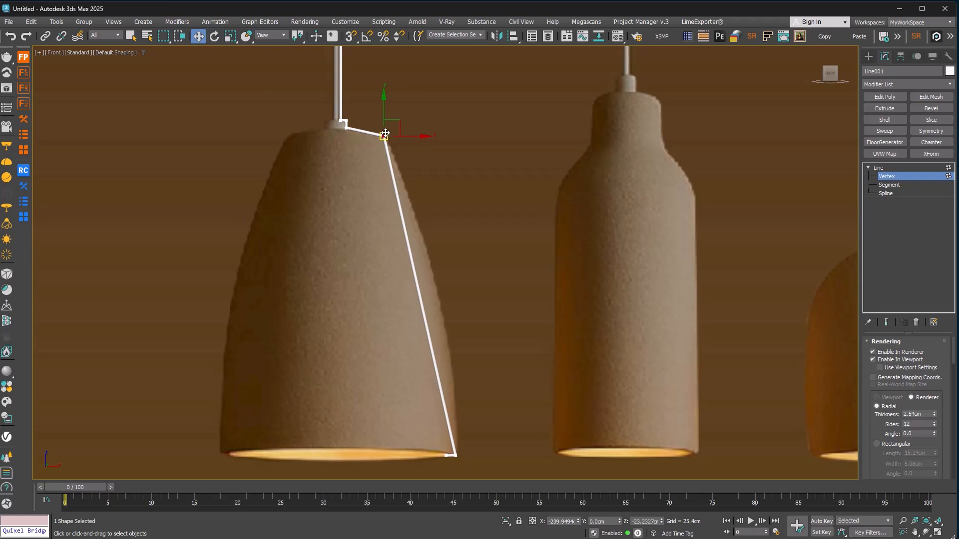
right_click(383, 131)
click(330, 55)
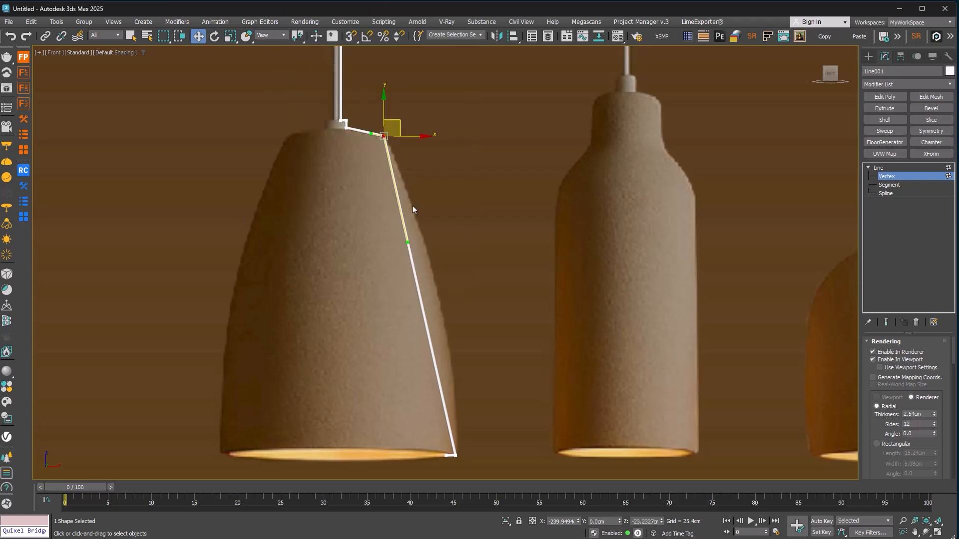
drag(410, 246, 439, 249)
click(454, 184)
Nudge the collar's outer corner vertex into place and reduce the line's rendering thickness to about 1.22 cm.
scroll(453, 185, up, 10)
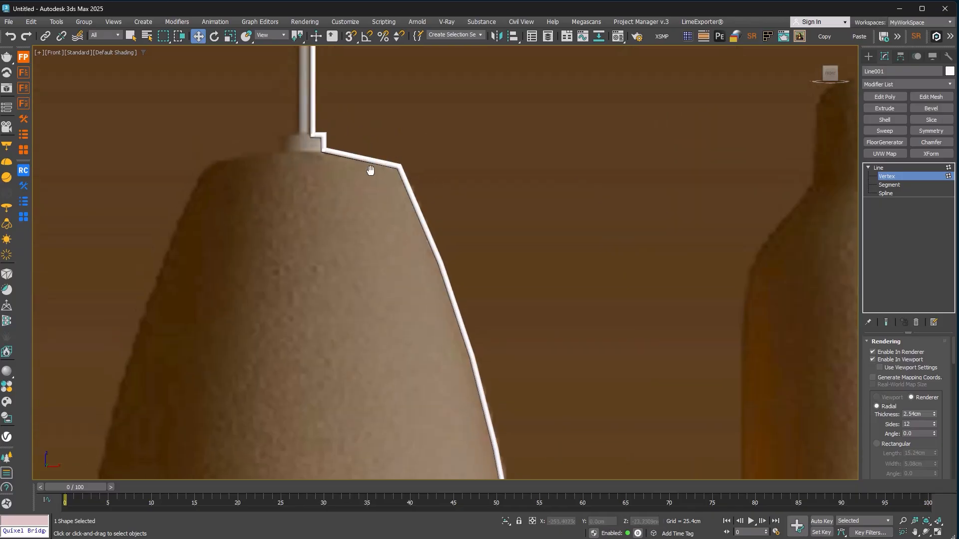
click(392, 208)
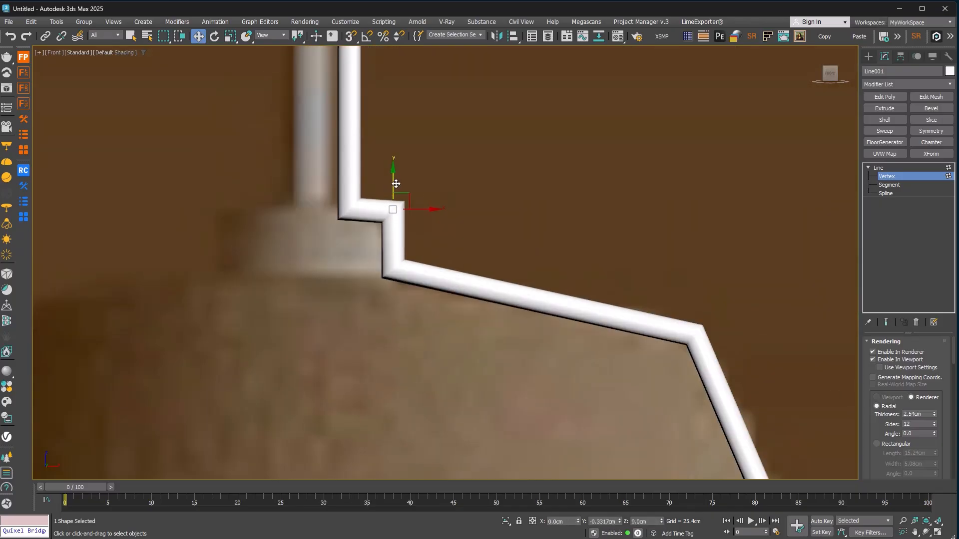
click(878, 168)
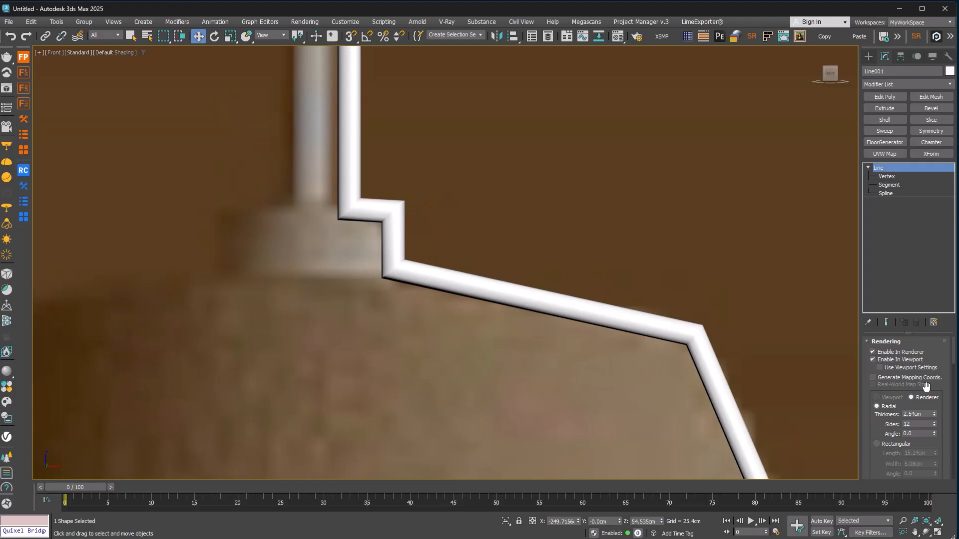
drag(934, 417, 934, 447)
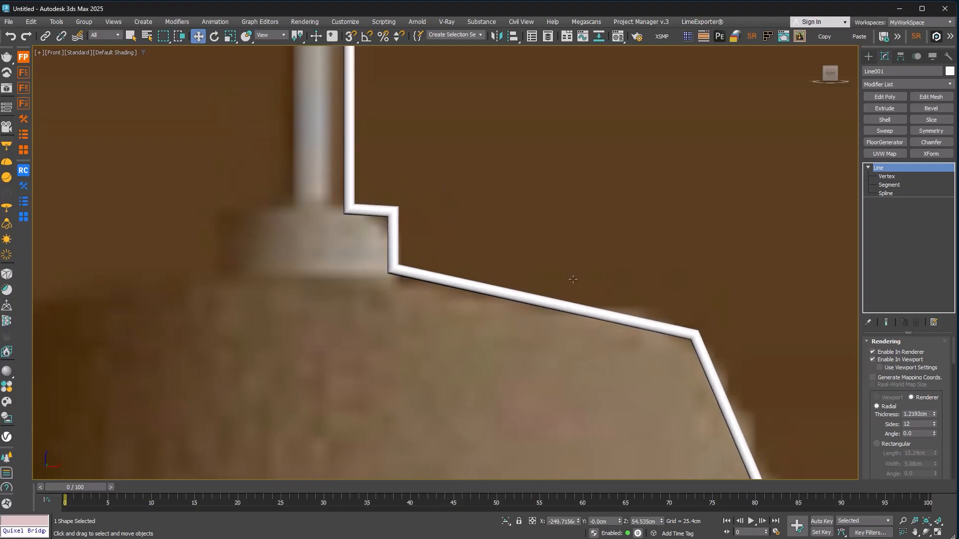
scroll(553, 269, down, 6)
scroll(556, 270, up, 5)
Fillet the shade's shoulder vertex by about 5.38 cm.
click(887, 177)
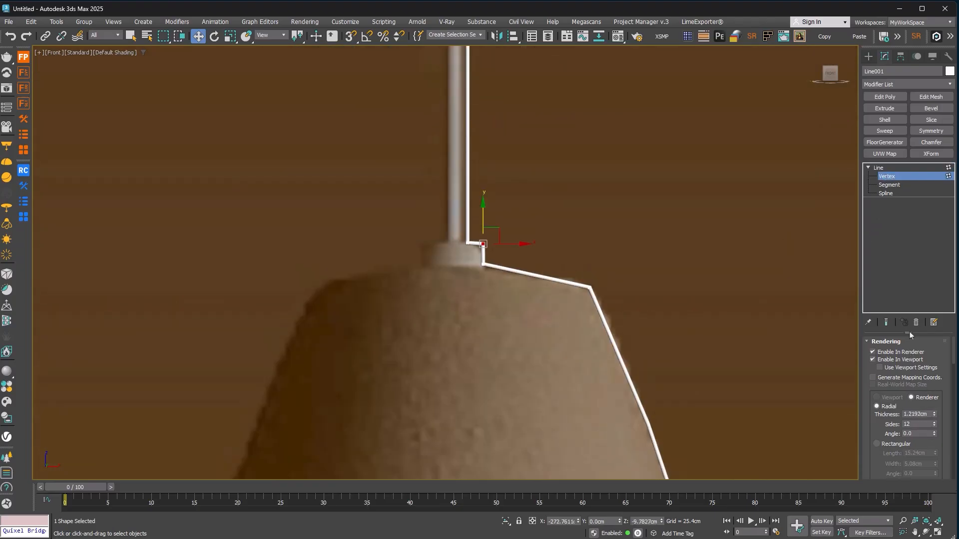
drag(883, 465, 870, 113)
drag(882, 447, 891, 229)
drag(906, 407, 923, 249)
click(885, 401)
drag(591, 287, 613, 270)
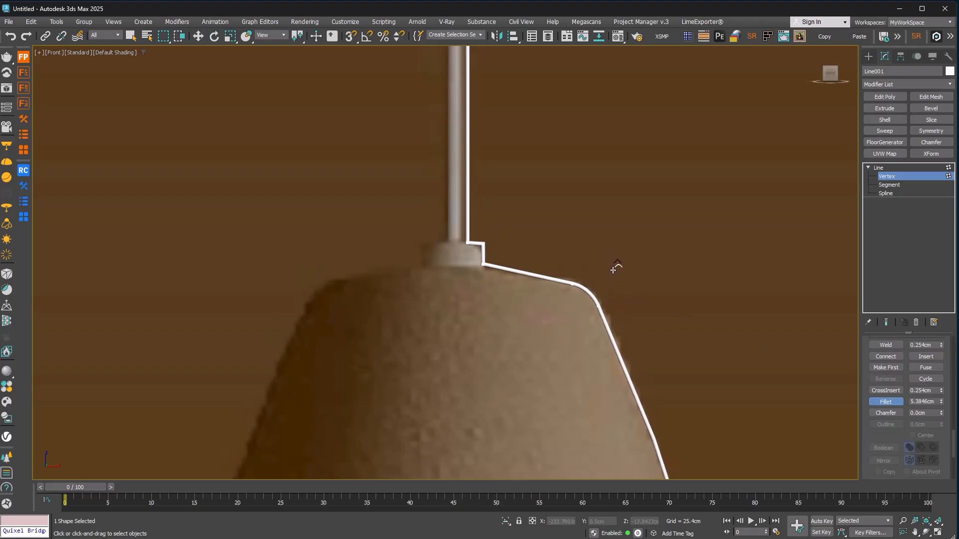
Fillet the collar's outer corner and try to fillet the inner corner where the cord meets the collar.
scroll(499, 244, up, 5)
drag(496, 259, 509, 242)
mouse_move(448, 262)
mouse_down()
mouse_move(460, 243)
mouse_move(446, 249)
mouse_up()
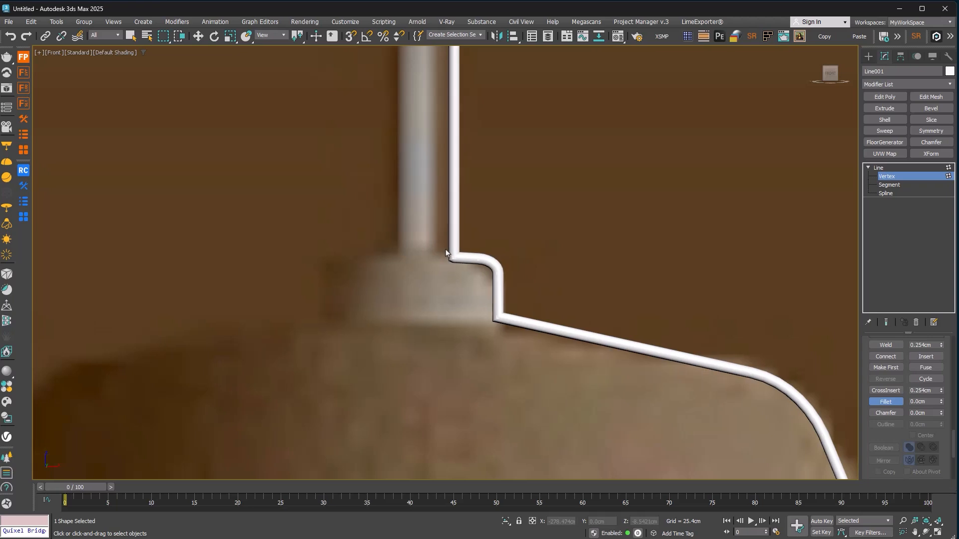
Select the vertex where the cord meets the collar, checking it in wireframe, and move it slightly toward the cord.
key(w)
scroll(445, 248, up, 2)
key(F3)
click(493, 266)
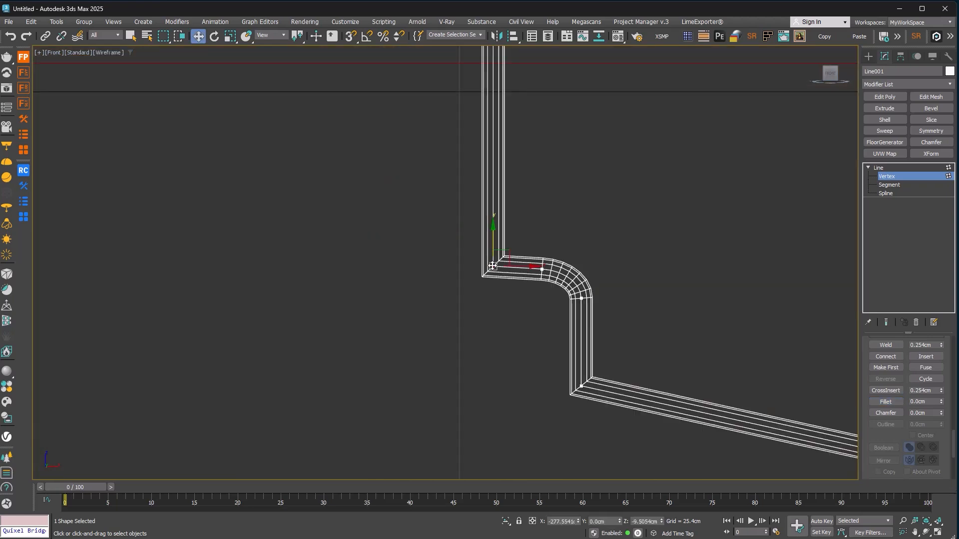
key(F3)
mouse_move(514, 267)
mouse_down()
mouse_move(505, 267)
mouse_move(503, 244)
mouse_move(459, 271)
mouse_up()
Try again to fillet the vertex where the cord meets the collar.
click(886, 401)
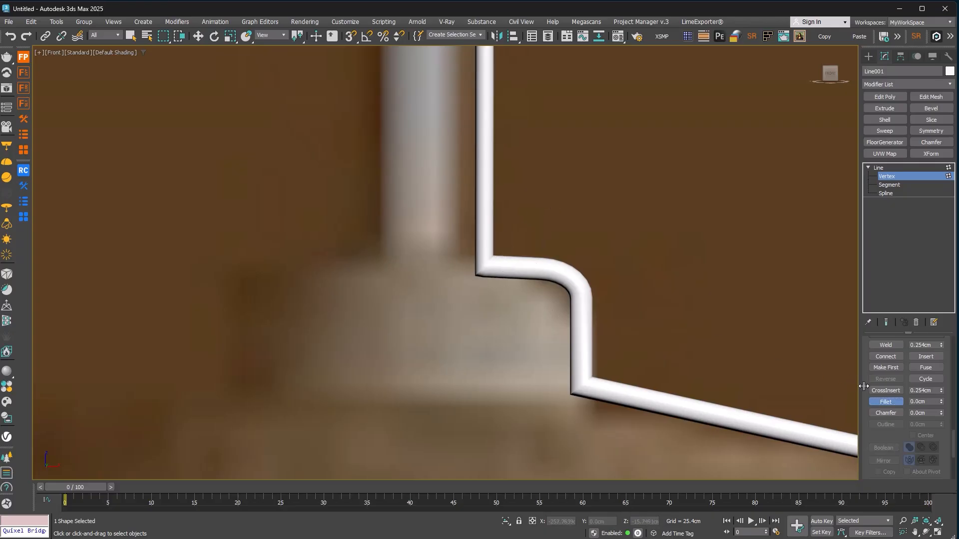
drag(941, 403, 942, 391)
click(492, 268)
Reduce the line's rendering thickness further so it reads as a thin outline over the photo.
scroll(914, 439, up, 5)
scroll(914, 444, up, 6)
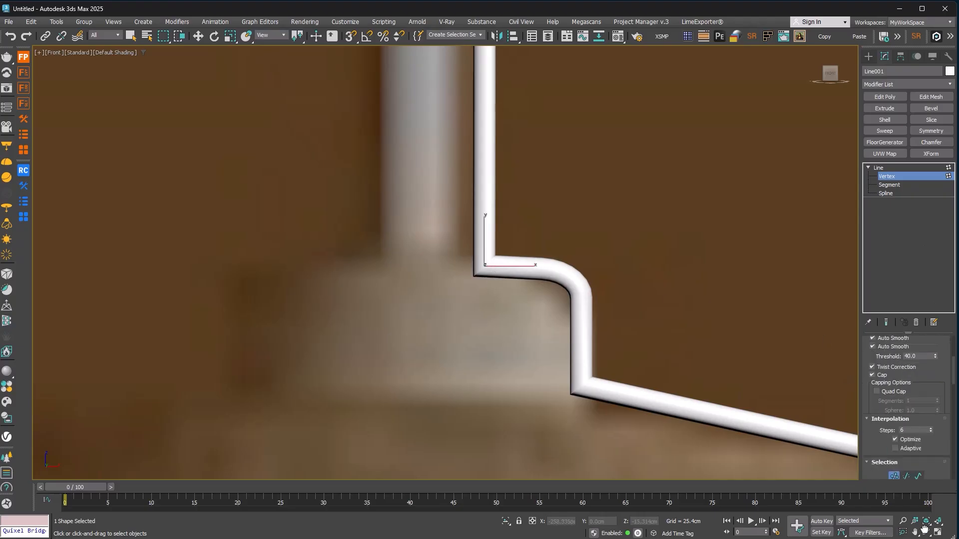
scroll(877, 450, up, 1)
drag(934, 414, 935, 430)
Widen the command panel to two columns and try to fillet the cord-to-collar corner by about 1.3 cm.
scroll(889, 449, down, 5)
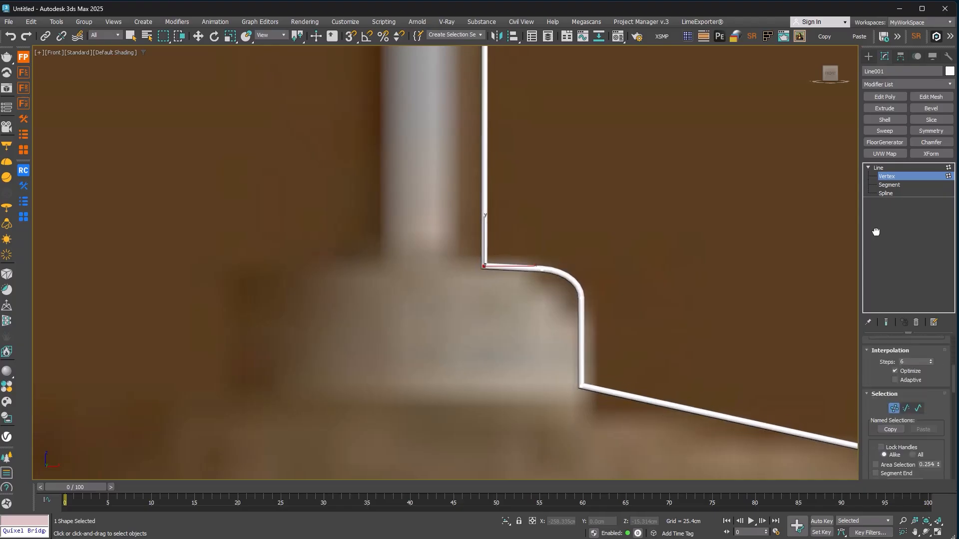
scroll(880, 408, down, 3)
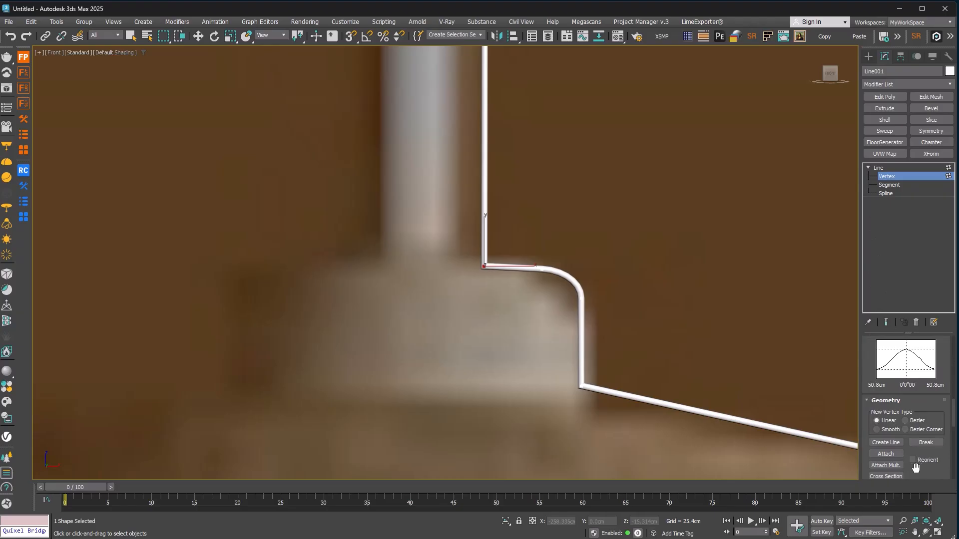
drag(914, 465, 928, 331)
drag(859, 283, 742, 274)
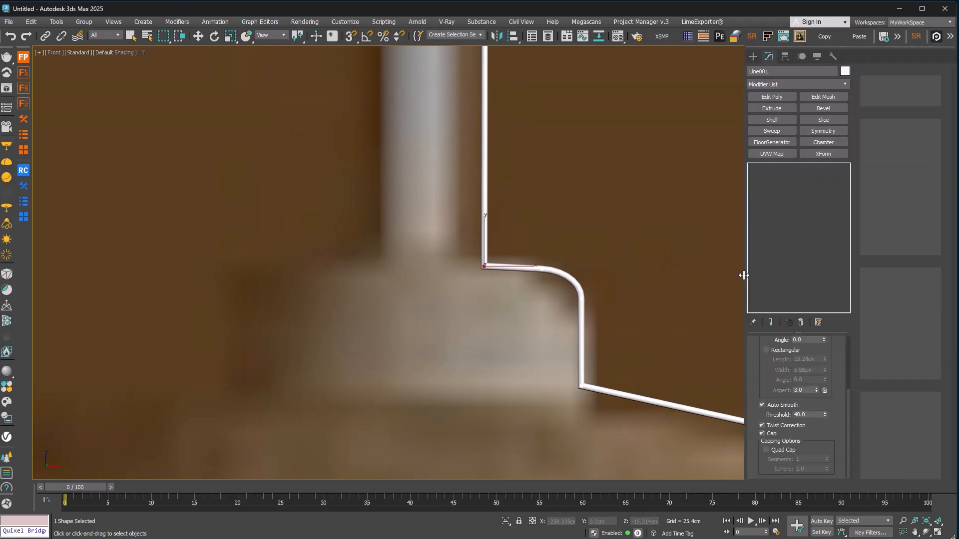
drag(909, 420, 910, 235)
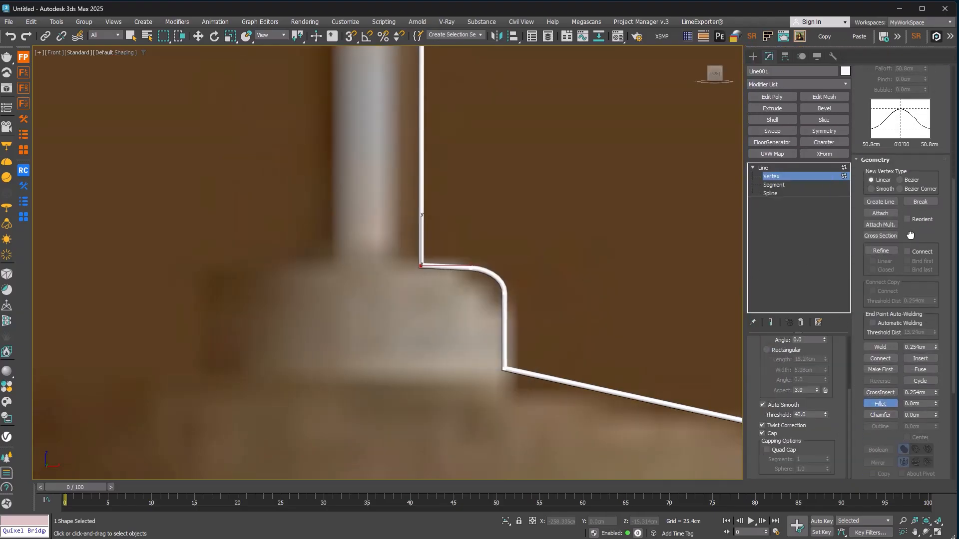
drag(422, 263, 441, 242)
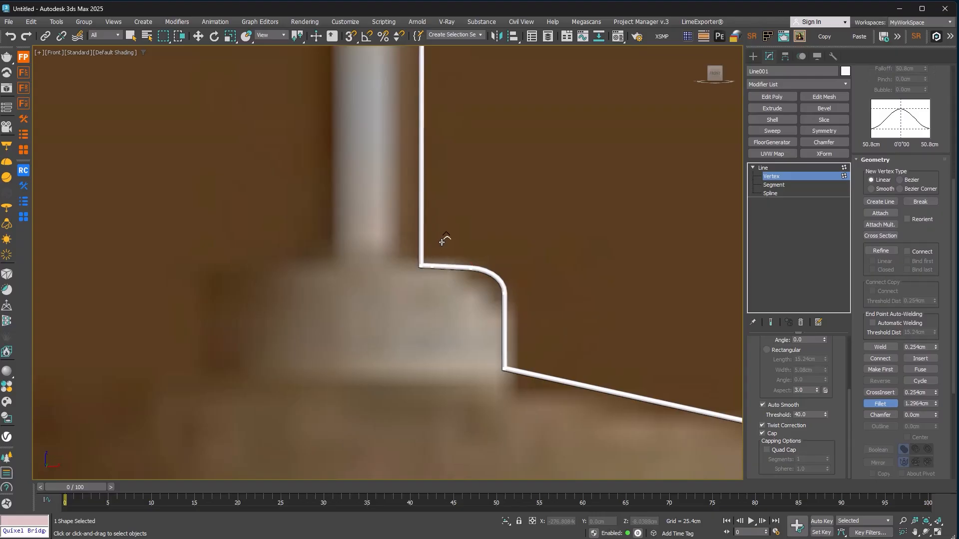
Move the cord-to-collar vertex onto the cord's right edge and convert it to a Corner vertex.
scroll(445, 243, up, 4)
key(w)
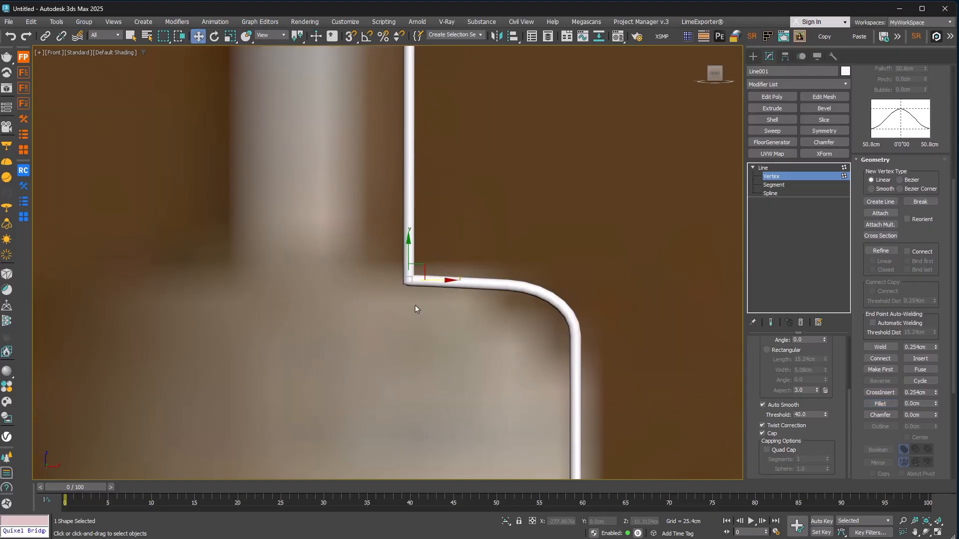
key(ctrl+z)
key(ctrl+y)
click(412, 281)
key(ctrl+z)
click(436, 280)
drag(428, 283, 368, 283)
right_click(363, 278)
click(307, 223)
Fillet the converted vertex to round the transition from the cord into the collar.
click(880, 404)
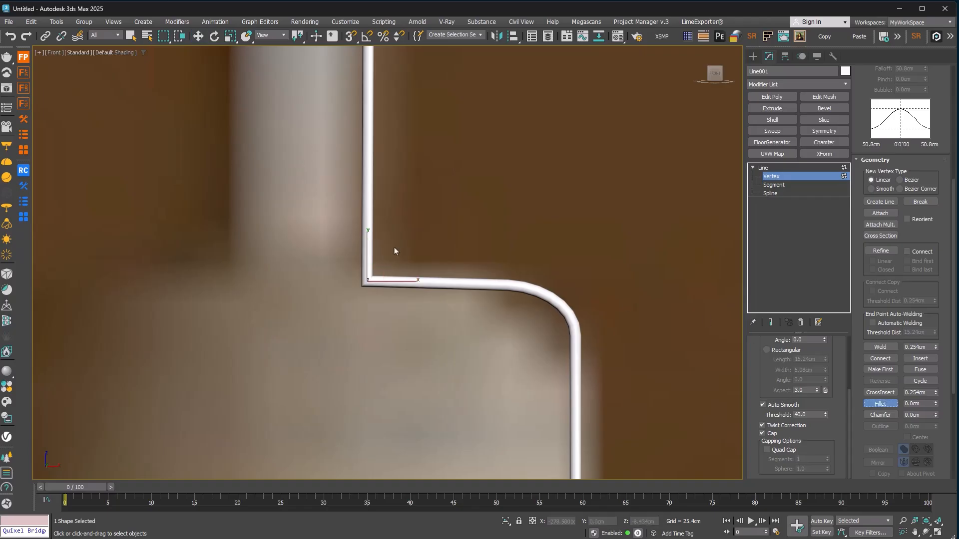
drag(363, 281, 403, 230)
scroll(475, 316, down, 4)
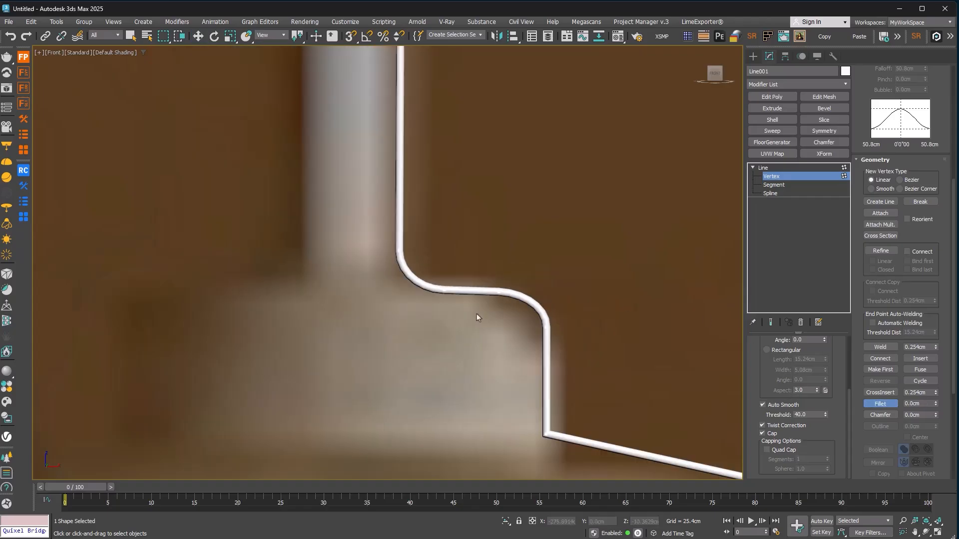
key(w)
Select the ceiling cap's lower outer corner vertex on the line and fillet it.
middle_drag(528, 255, 533, 389)
scroll(533, 353, down, 3)
scroll(507, 199, up, 5)
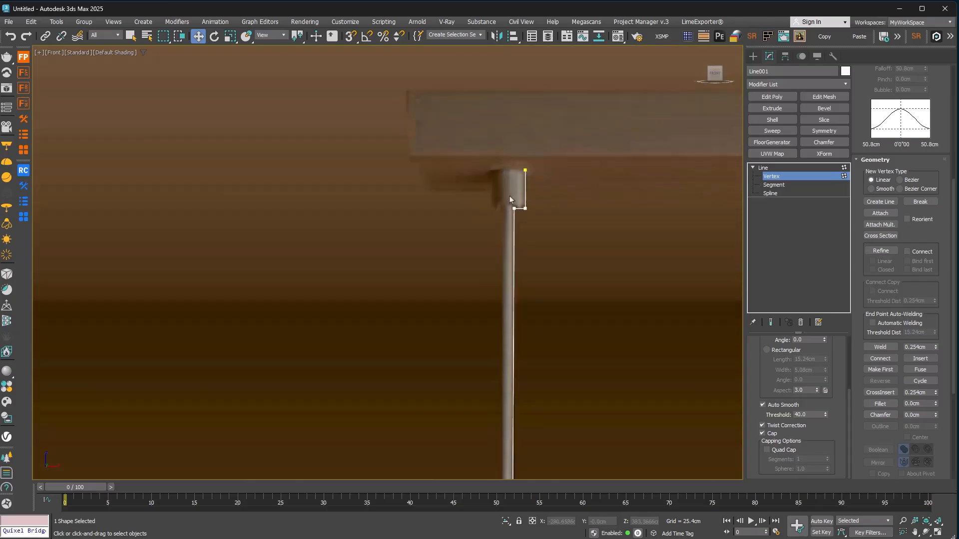
scroll(560, 207, up, 2)
drag(610, 253, 560, 317)
click(883, 404)
drag(572, 280, 588, 257)
Leave vertex editing and apply a Lathe modifier to the traced pendant line.
scroll(589, 249, down, 3)
middle_drag(592, 242, 556, 116)
scroll(556, 165, down, 5)
right_click(561, 191)
scroll(556, 111, down, 4)
middle_drag(590, 270, 567, 259)
click(779, 168)
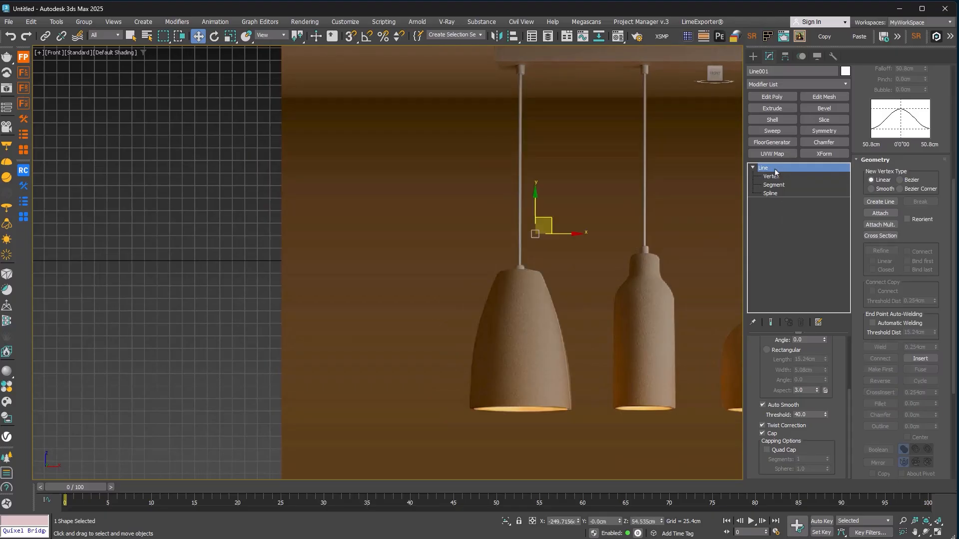
click(813, 83)
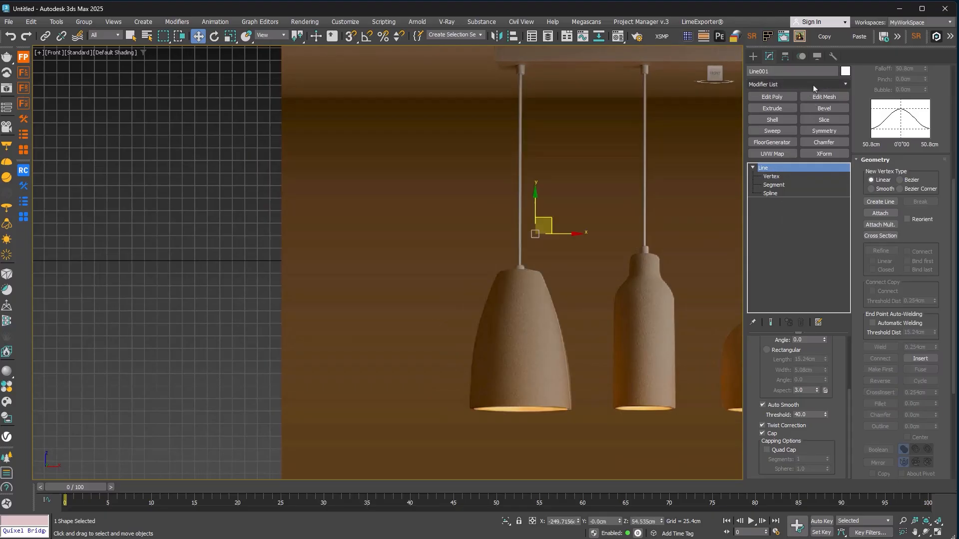
text(l)
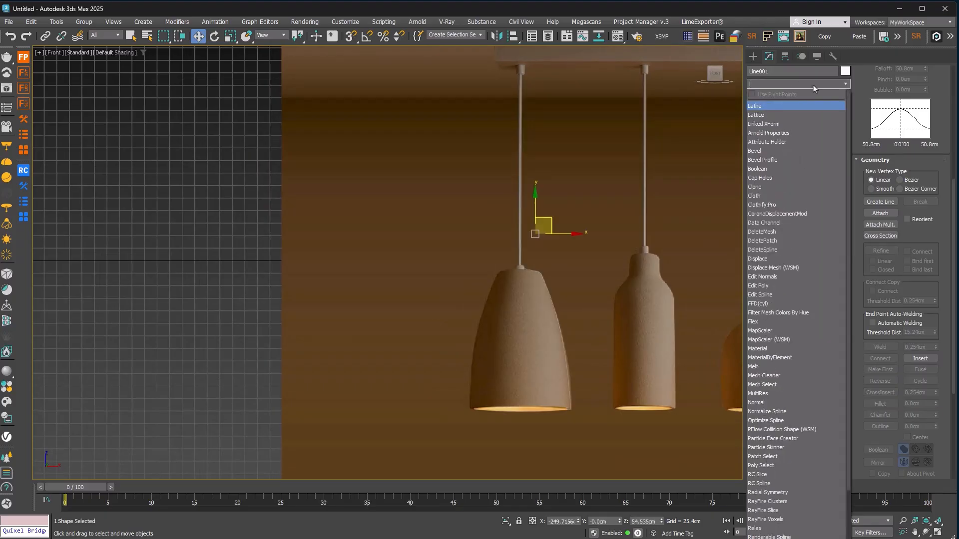
key(Return)
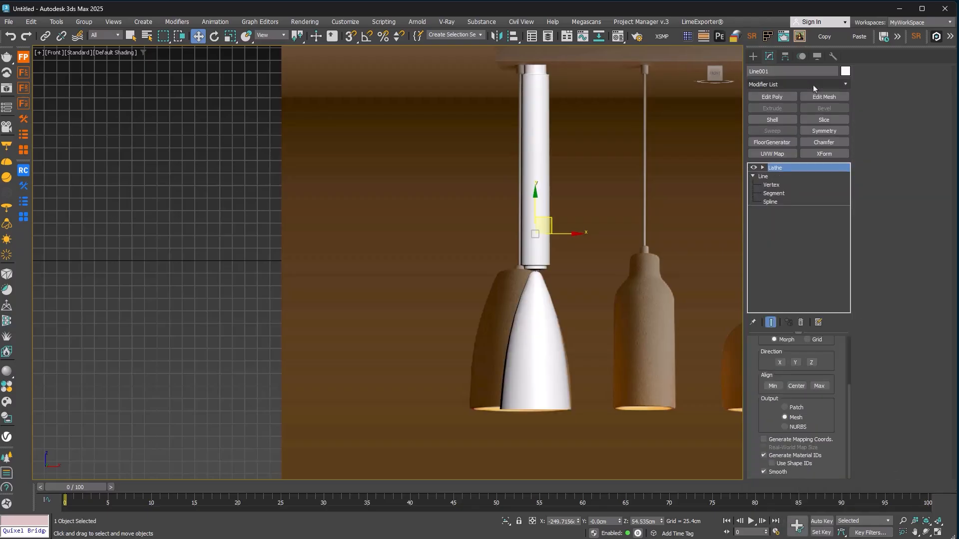
Set the Lathe modifier's alignment to Min so the pendant profile revolves around its own axis.
scroll(546, 263, down, 2)
key(F4)
key(F3)
scroll(514, 219, up, 4)
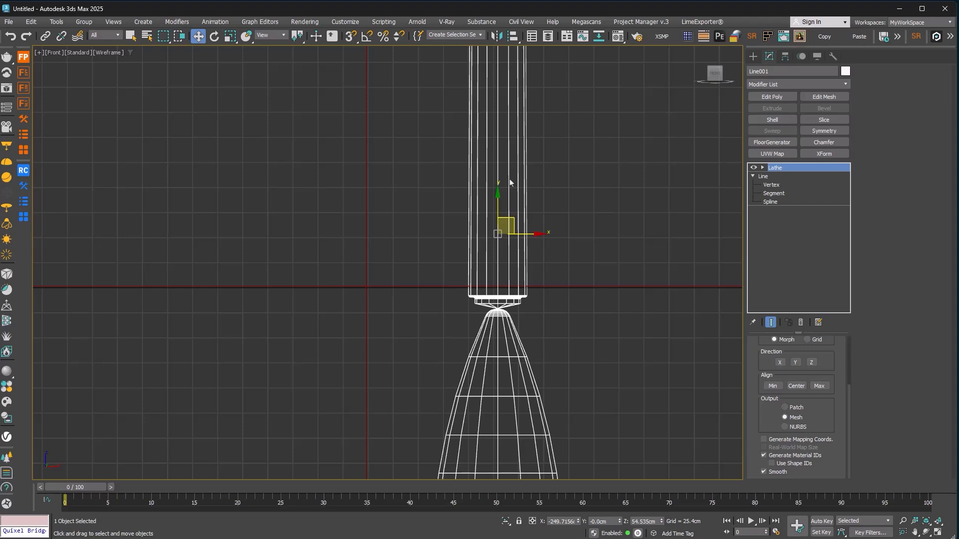
scroll(533, 224, down, 2)
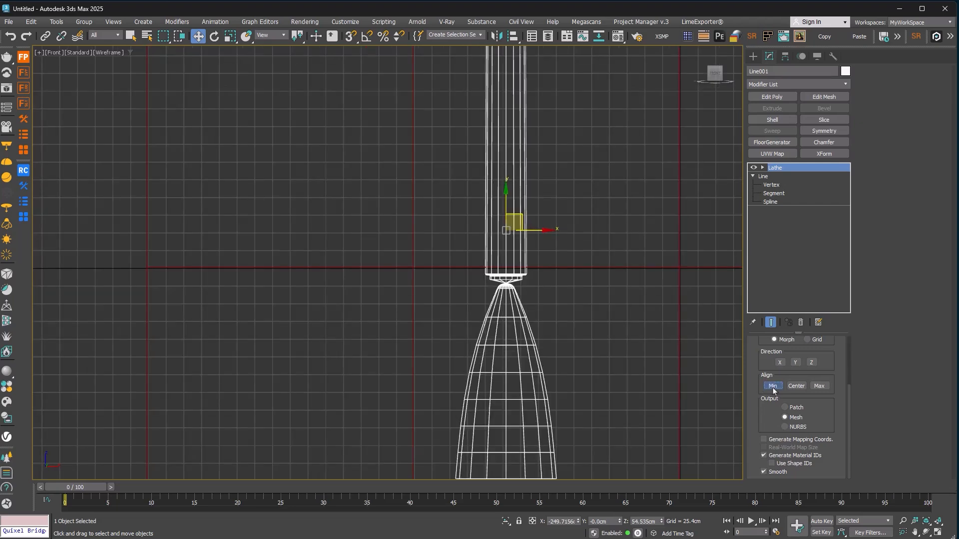
key(F3)
scroll(585, 285, down, 3)
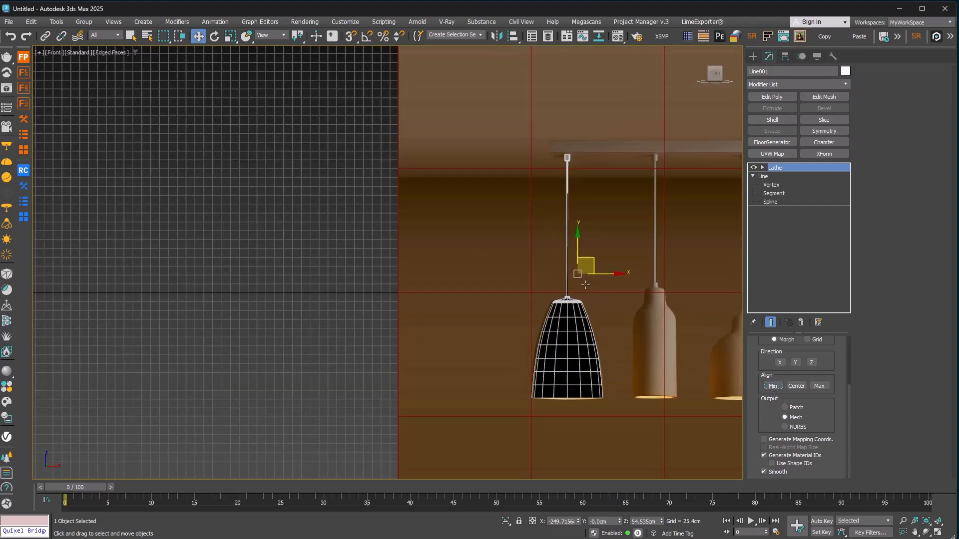
Move the line's two cord-to-collar vertices outward to thicken the cord, and show the Lathe end result.
scroll(587, 290, up, 4)
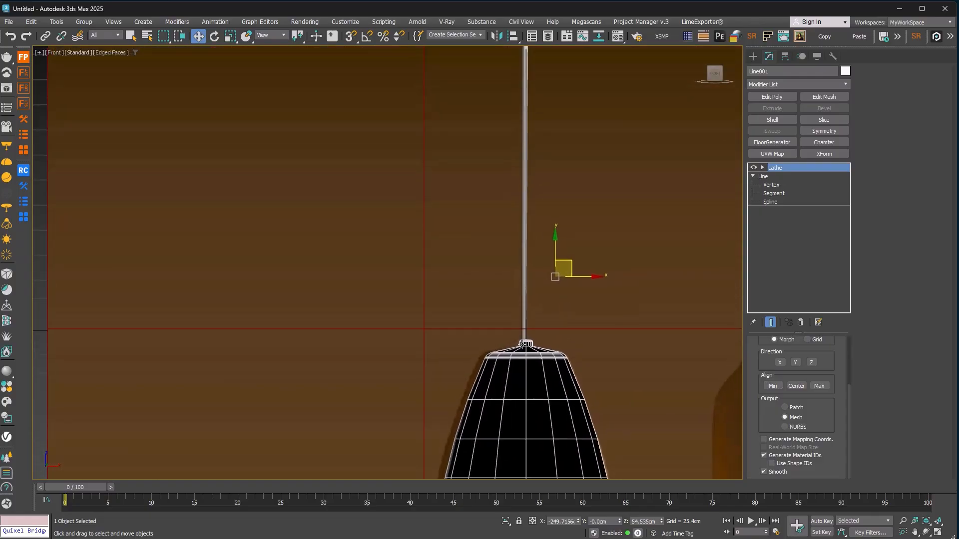
key(F3)
scroll(536, 290, up, 2)
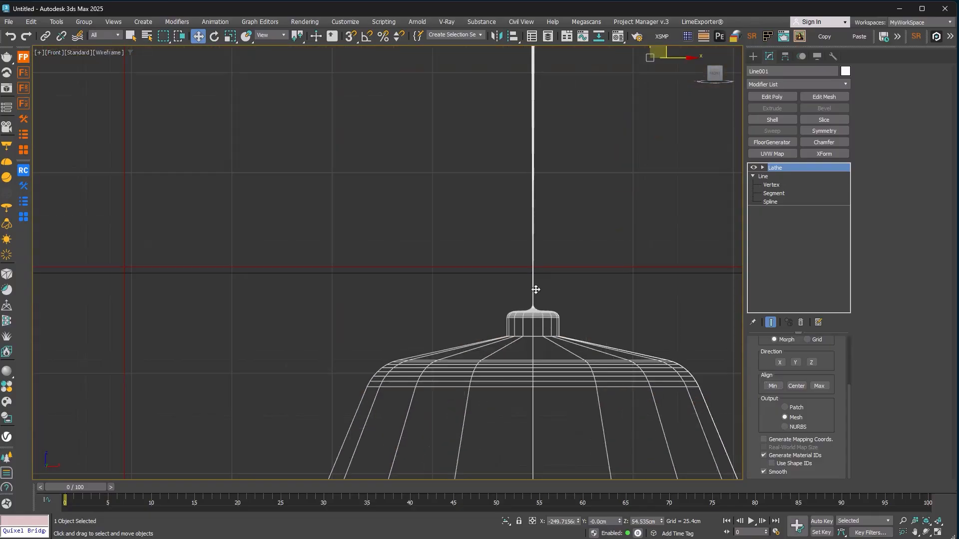
click(772, 185)
scroll(497, 318, up, 2)
drag(541, 334, 541, 333)
key(F3)
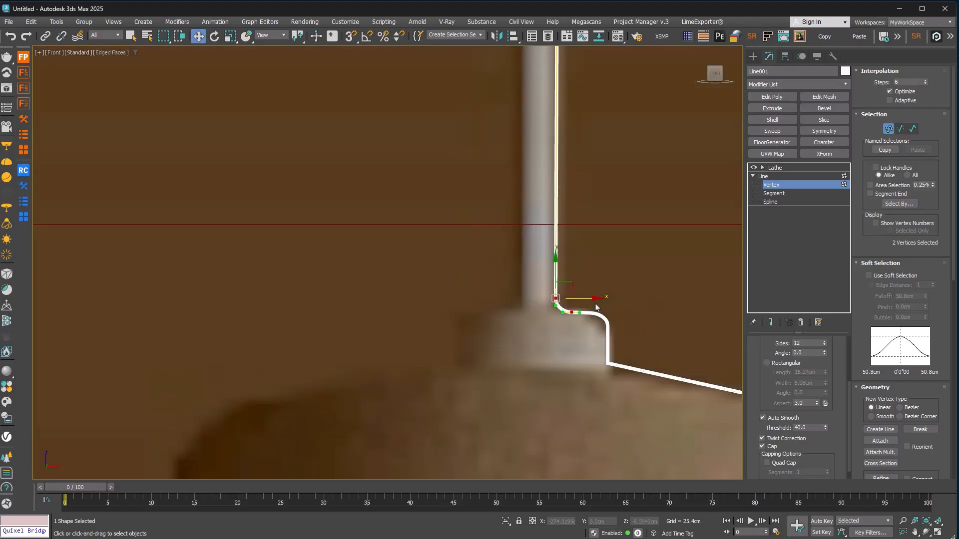
drag(589, 298, 601, 299)
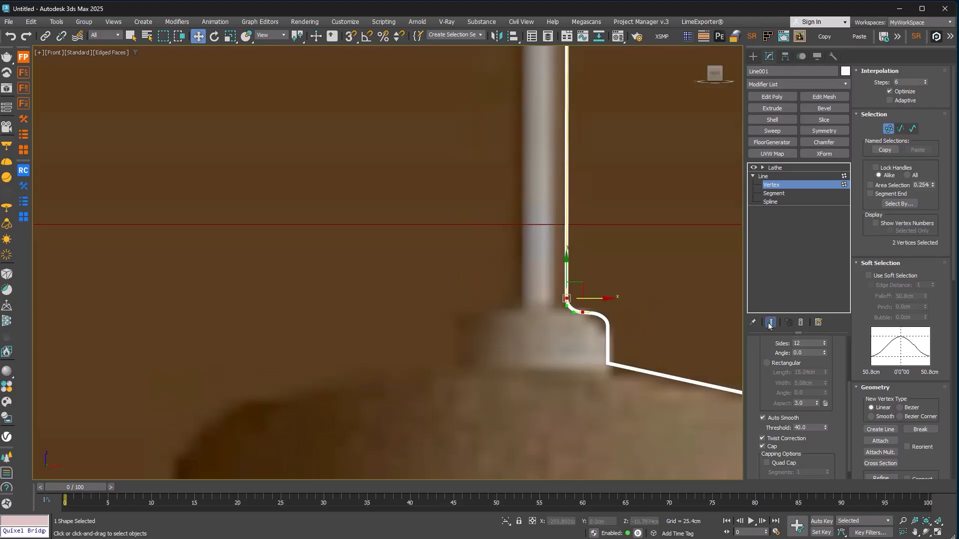
click(770, 322)
scroll(601, 299, down, 6)
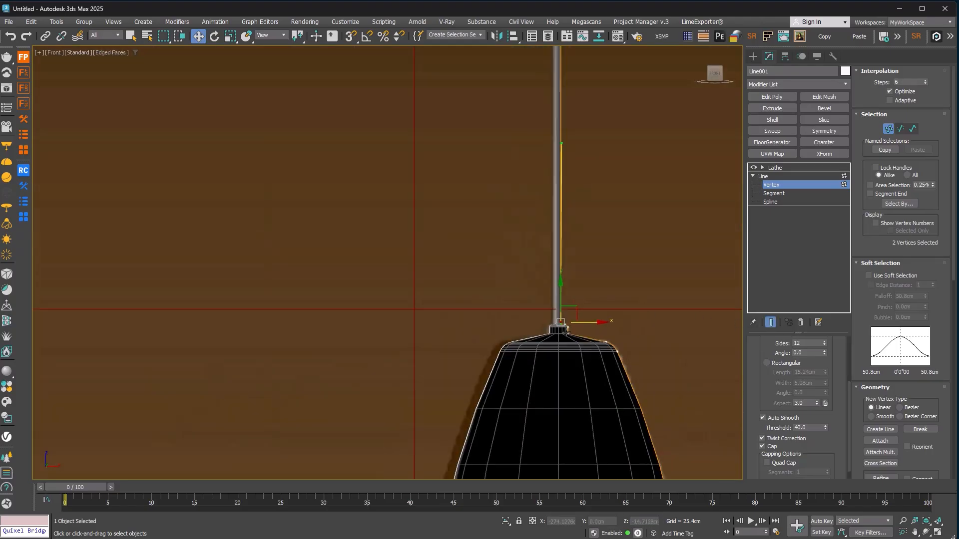
Adjust the ceiling cap's outer vertices on the line, and return to the Lathe modifier with edged faces off.
middle_drag(582, 248, 583, 375)
scroll(523, 142, up, 8)
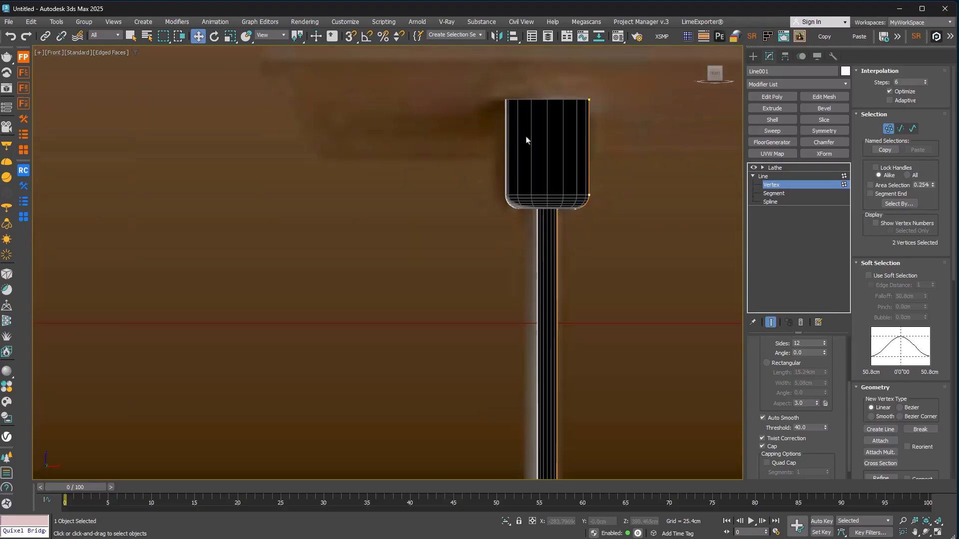
drag(605, 204, 619, 195)
scroll(500, 140, down, 7)
middle_drag(596, 353, 587, 104)
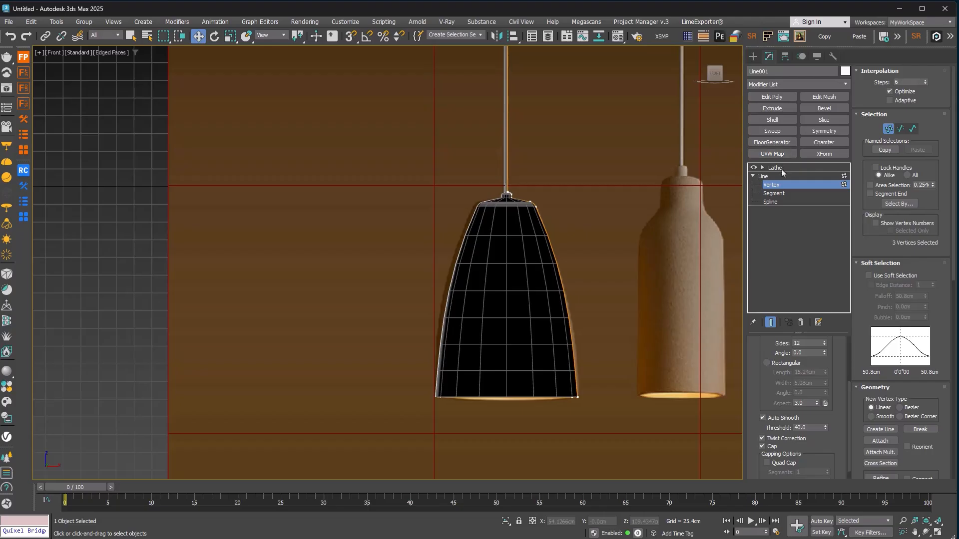
click(774, 168)
key(F4)
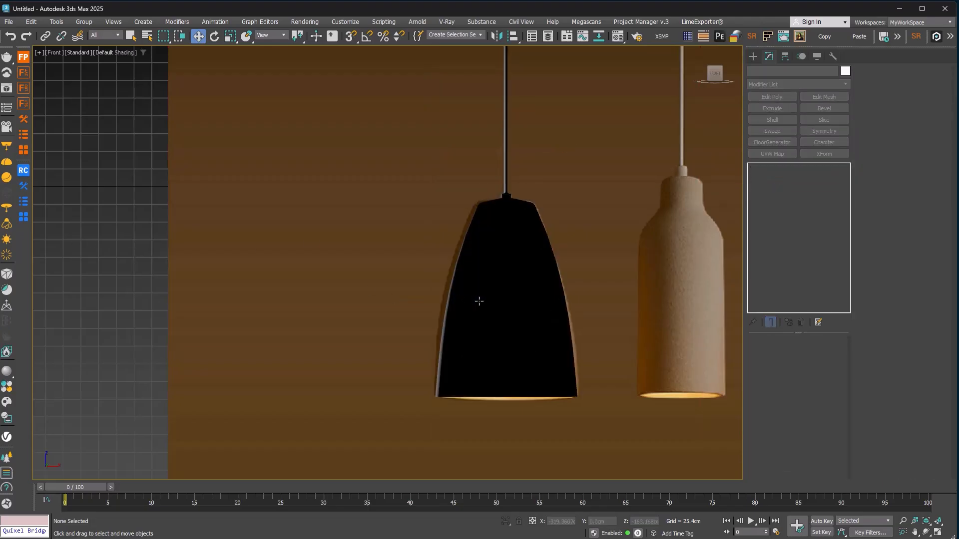
Examine the lathed pendant in the Perspective view, checking the shading of its outer and inner surfaces.
scroll(478, 302, down, 5)
scroll(490, 313, up, 6)
middle_drag(537, 426, 529, 366)
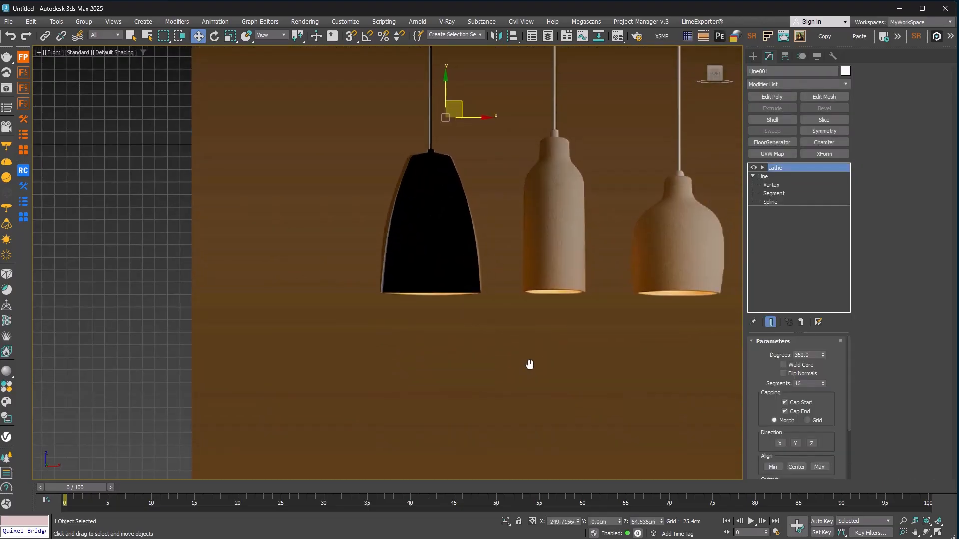
key(p)
scroll(505, 292, down, 8)
alt+middle_drag(451, 381, 551, 400)
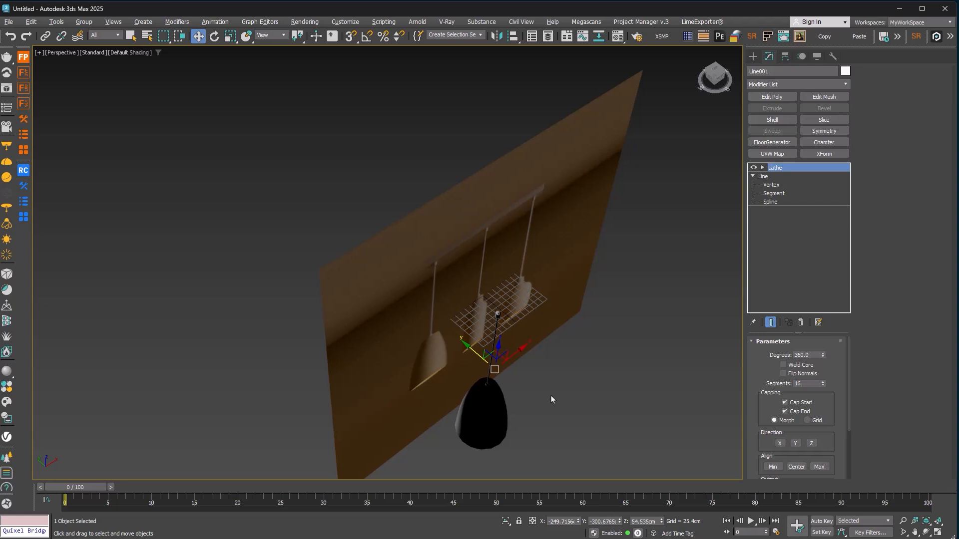
scroll(520, 325, up, 6)
scroll(484, 309, up, 2)
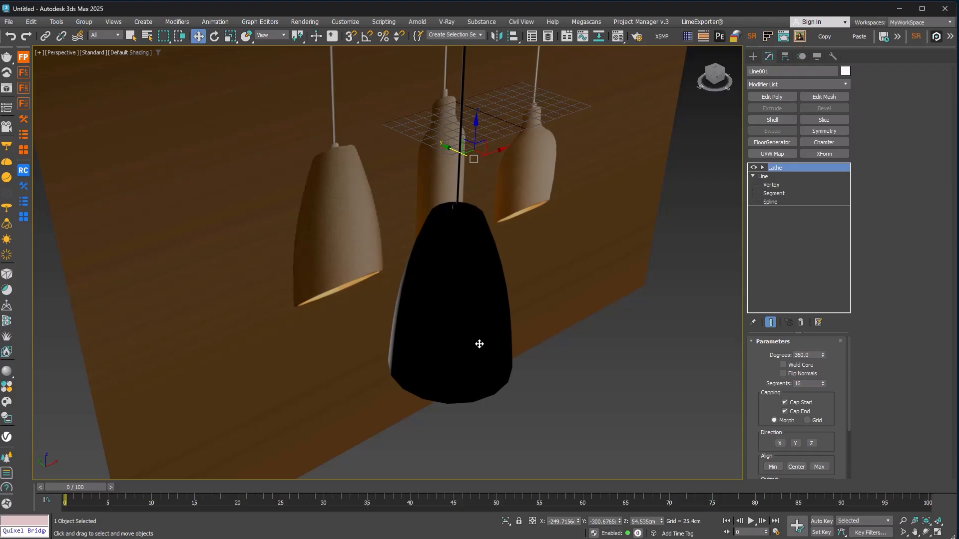
alt+middle_drag(452, 375, 572, 280)
scroll(579, 235, up, 5)
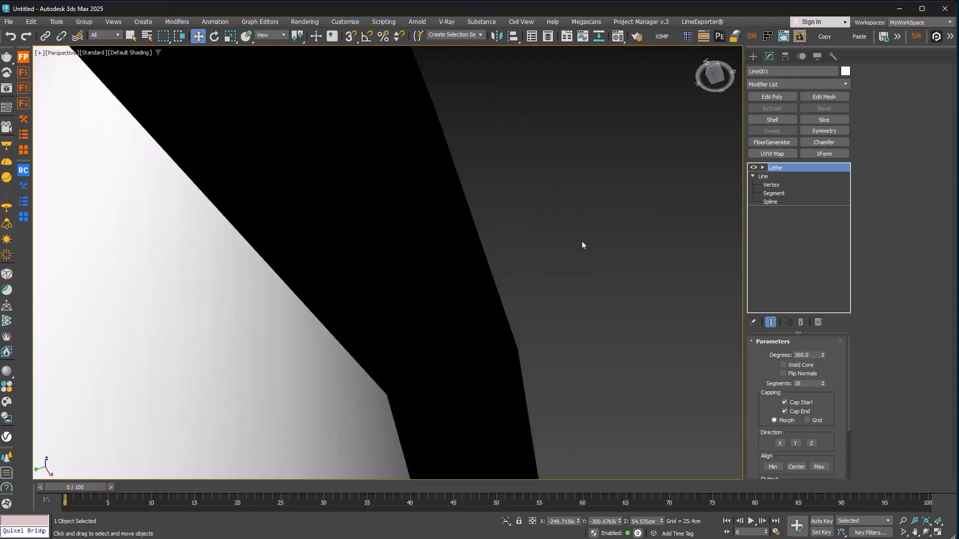
key(F3)
scroll(518, 344, down, 4)
key(F3)
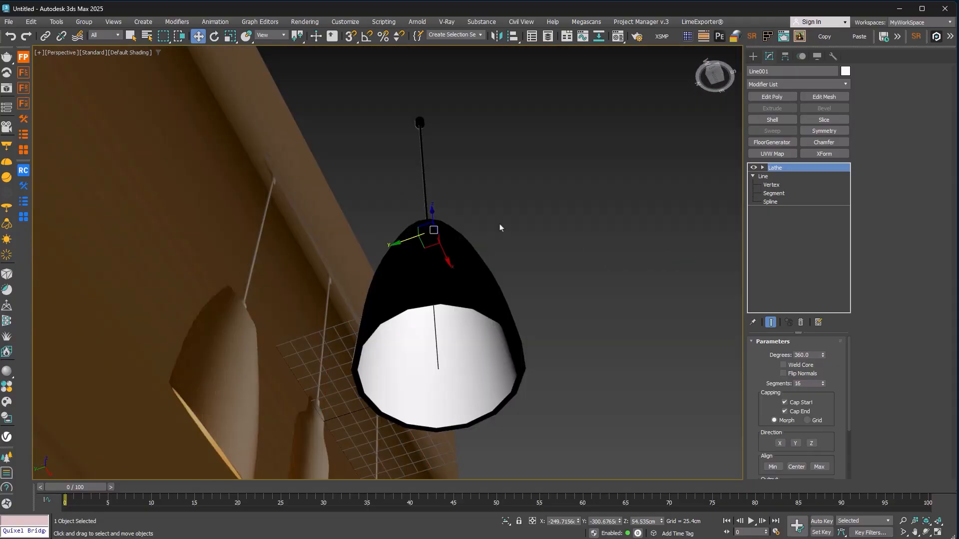
middle_drag(520, 307, 527, 237)
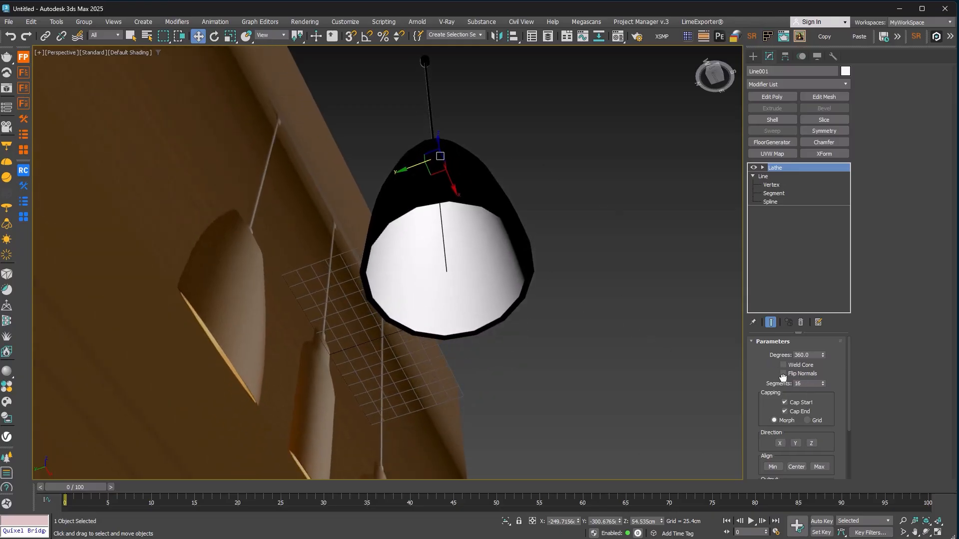
Enable Flip Normals on the Lathe modifier, set its segments to 38, and show edged faces.
click(783, 374)
click(784, 374)
click(783, 374)
alt+middle_drag(598, 286, 525, 130)
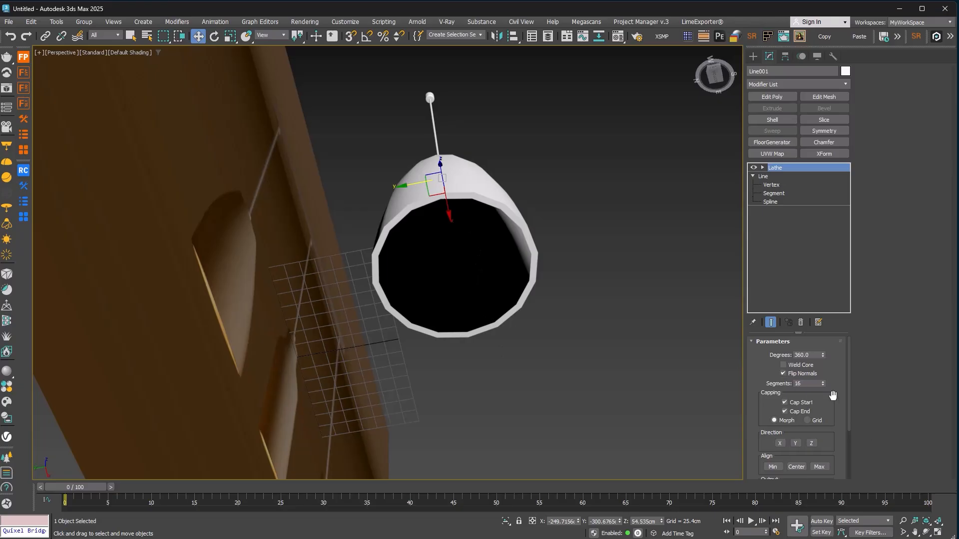
drag(823, 384, 823, 373)
mouse_move(582, 252)
alt+middle_down()
mouse_move(565, 299)
mouse_move(537, 309)
mouse_move(520, 220)
mouse_move(505, 260)
mouse_move(492, 190)
mouse_move(522, 189)
alt+middle_up()
scroll(492, 189, up, 5)
key(F4)
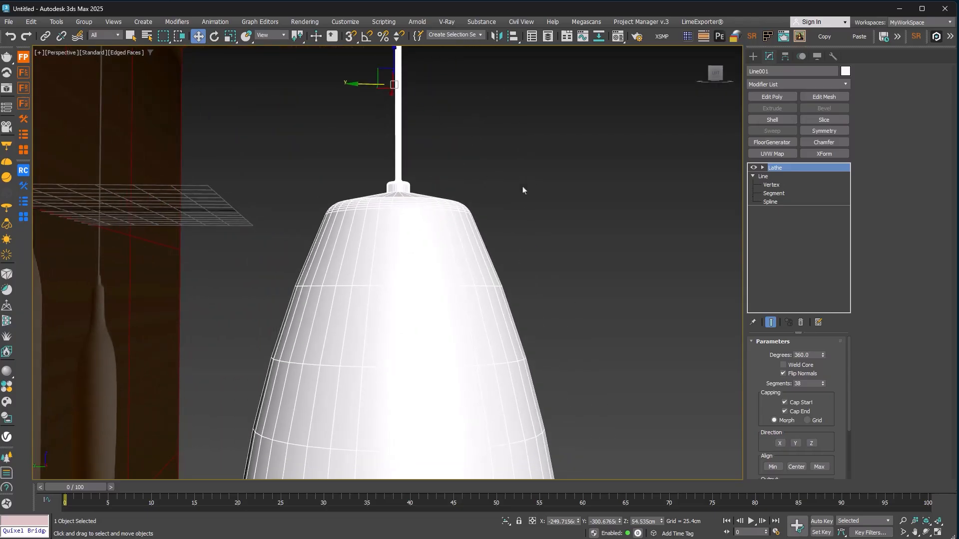
Add a Shell modifier above the Lathe to give the pendant shade wall thickness.
click(768, 84)
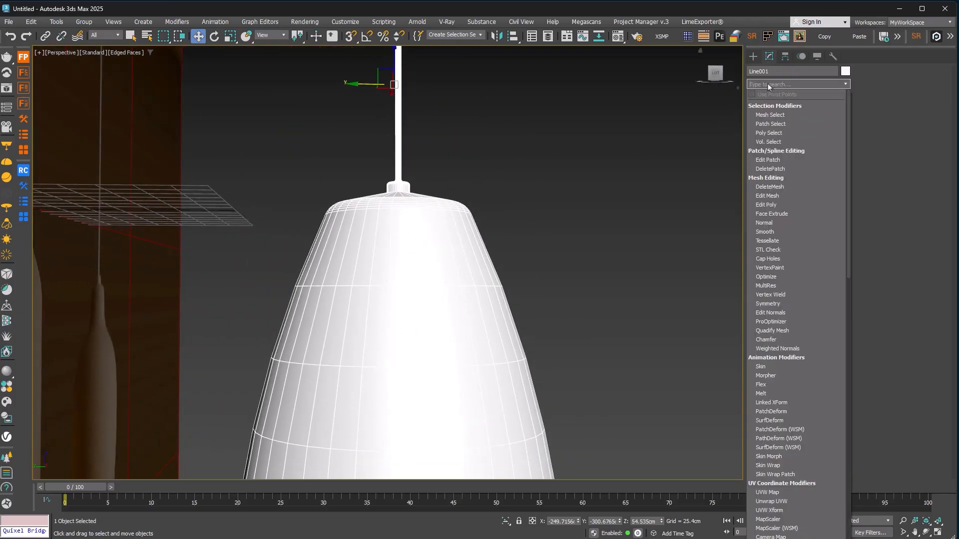
text(sh)
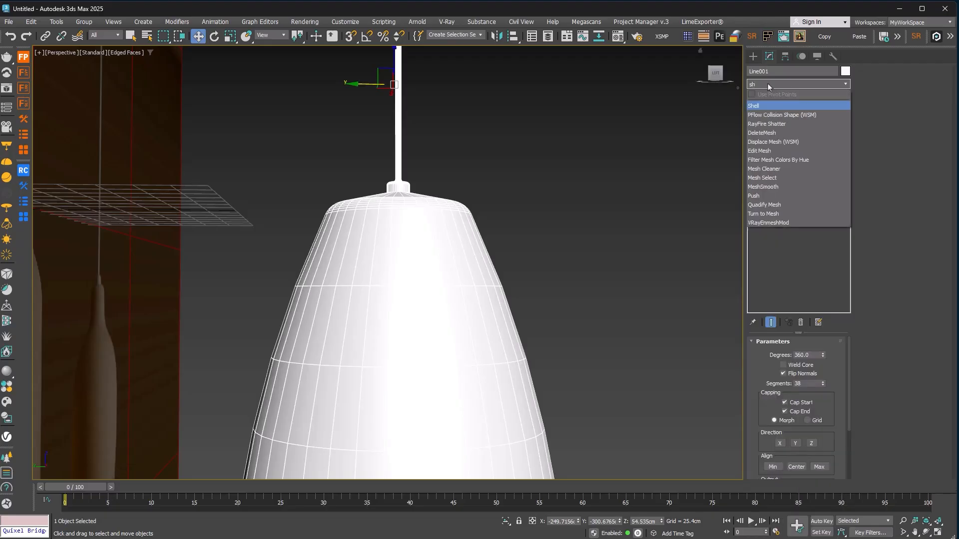
click(766, 106)
alt+middle_drag(592, 214, 554, 307)
middle_drag(564, 277, 562, 272)
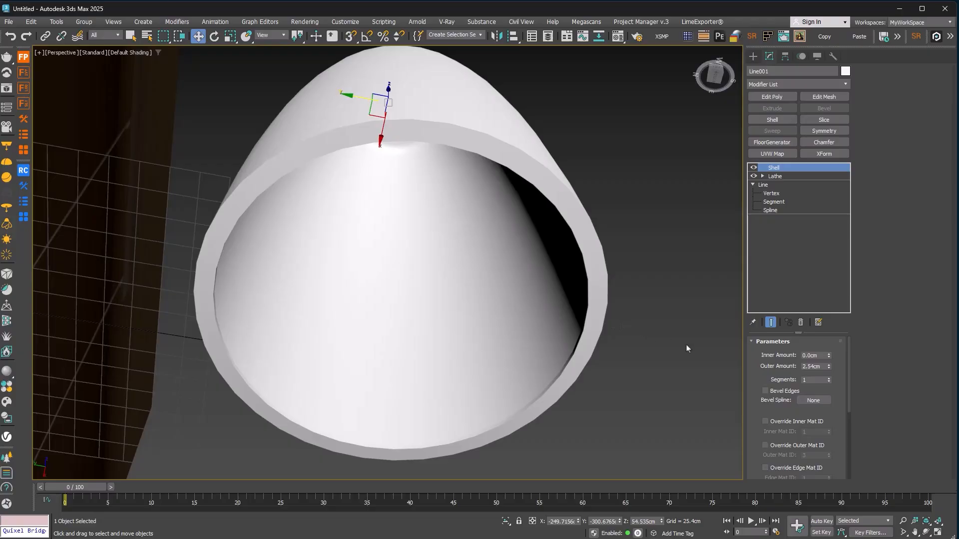
Set the Shell's inner amount to 0.5 cm and its outer amount to 0 cm.
drag(828, 366, 816, 342)
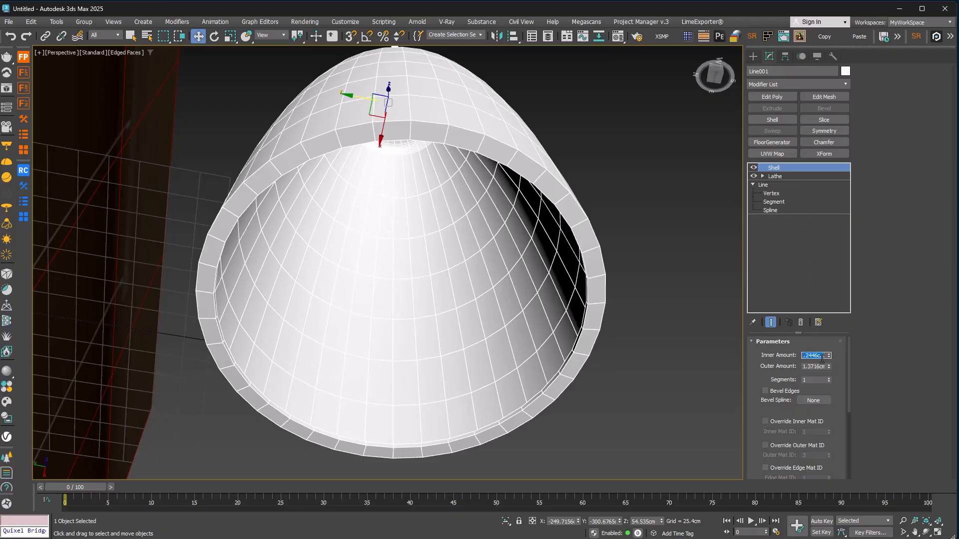
text(0.5)
key(Return)
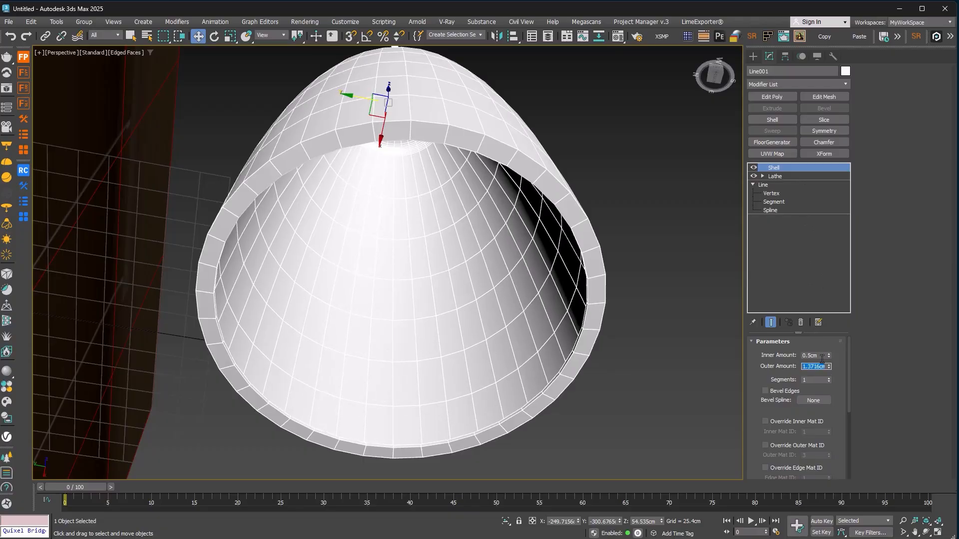
text(0)
key(Return)
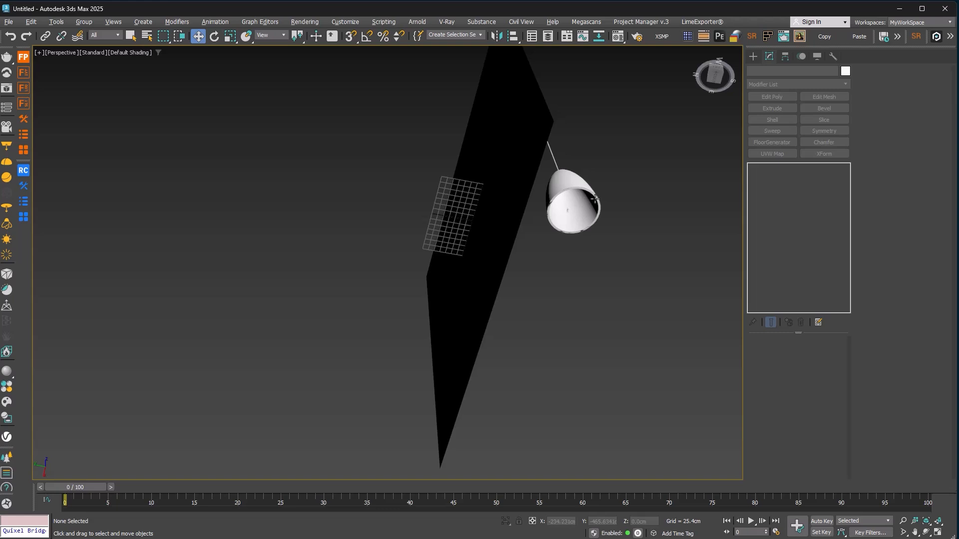
Inspect the shelled pendant in the Perspective view and return to the Front view.
scroll(483, 358, up, 5)
click(473, 349)
alt+middle_drag(537, 420, 496, 390)
scroll(497, 389, down, 3)
middle_drag(433, 356, 428, 427)
key(f)
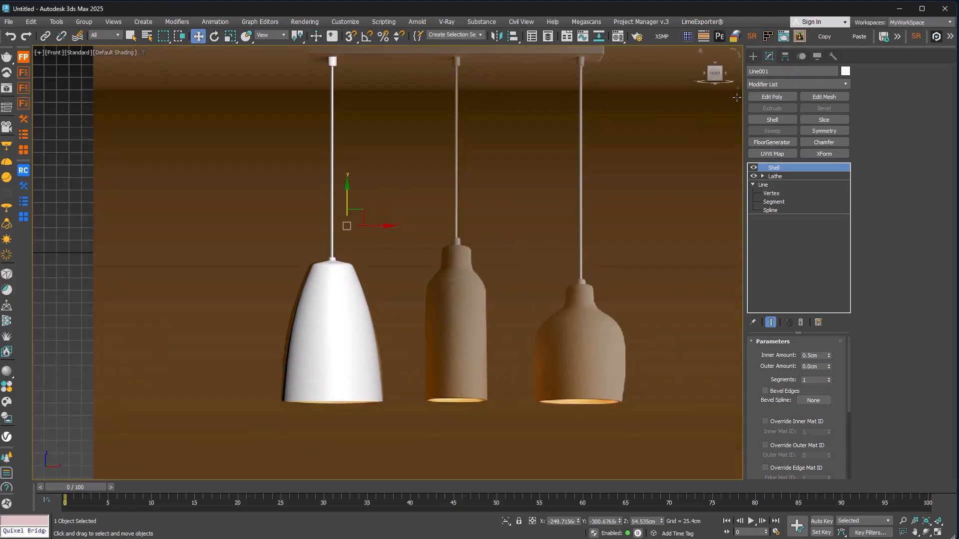
Start a new spline line tracing the outer edge of the middle pendant's ceiling cap.
click(753, 56)
click(771, 135)
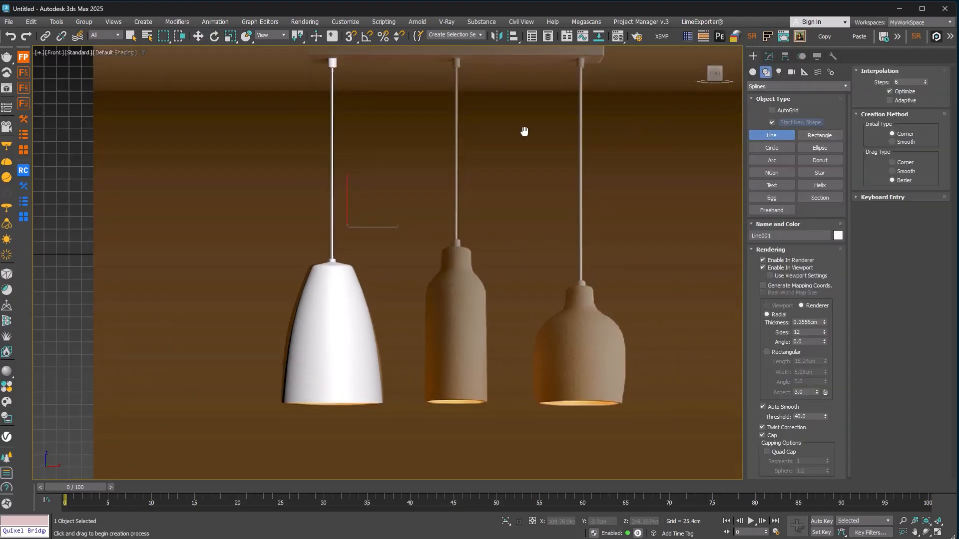
scroll(445, 113, up, 8)
click(468, 117)
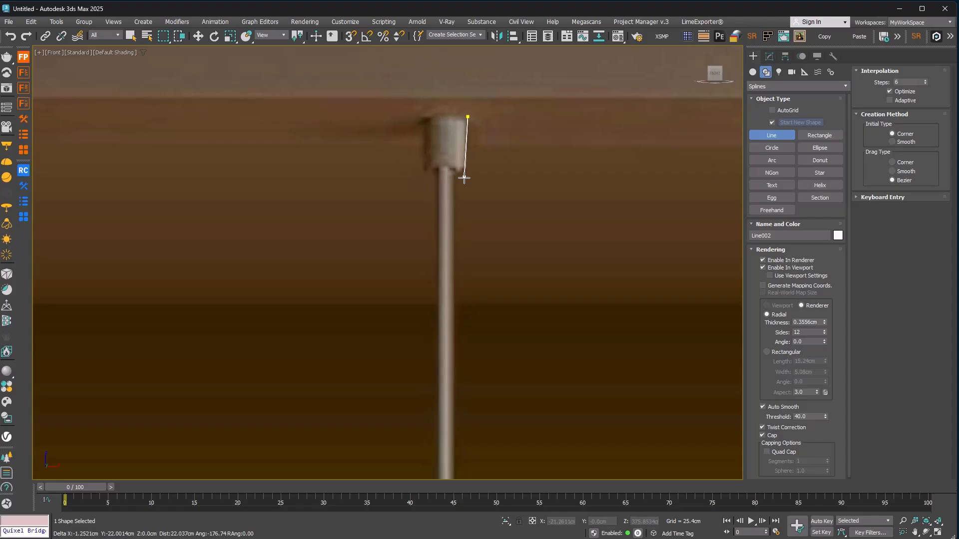
click(468, 167)
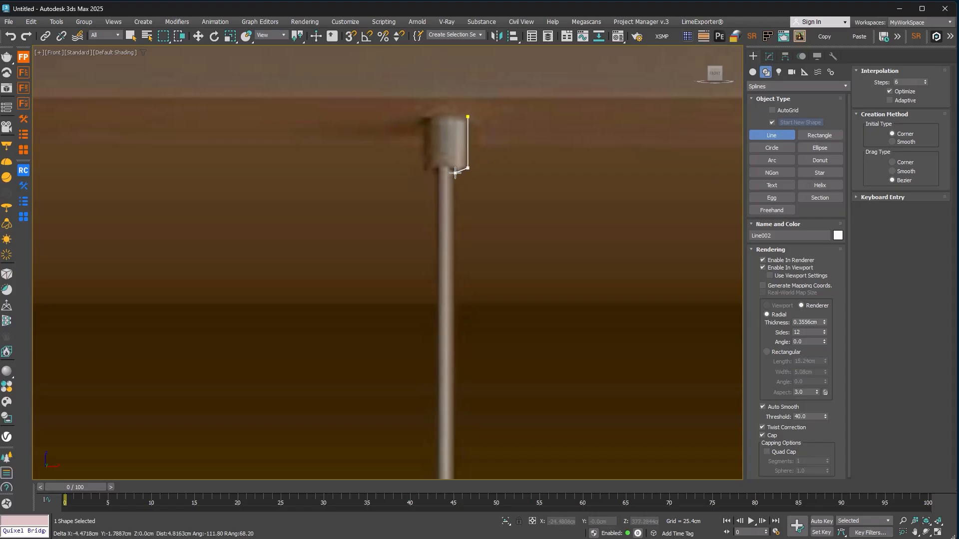
Continue the line down the middle pendant's cord and around the outer edge of its collar.
scroll(455, 172, down, 8)
scroll(434, 219, up, 12)
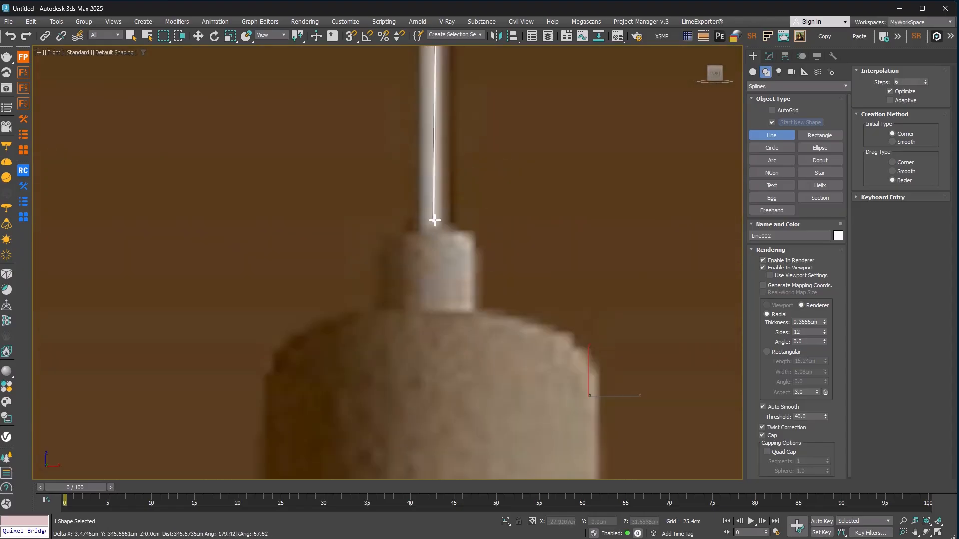
click(445, 221)
click(471, 232)
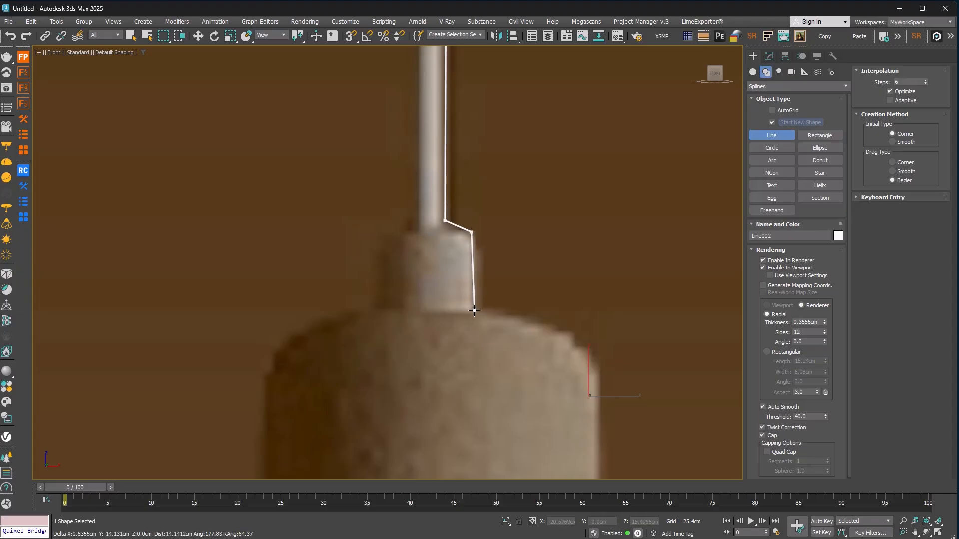
click(474, 311)
Trace the middle pendant's rounded neck and shoulder with curved Bezier points.
scroll(474, 311, down, 6)
scroll(470, 165, up, 4)
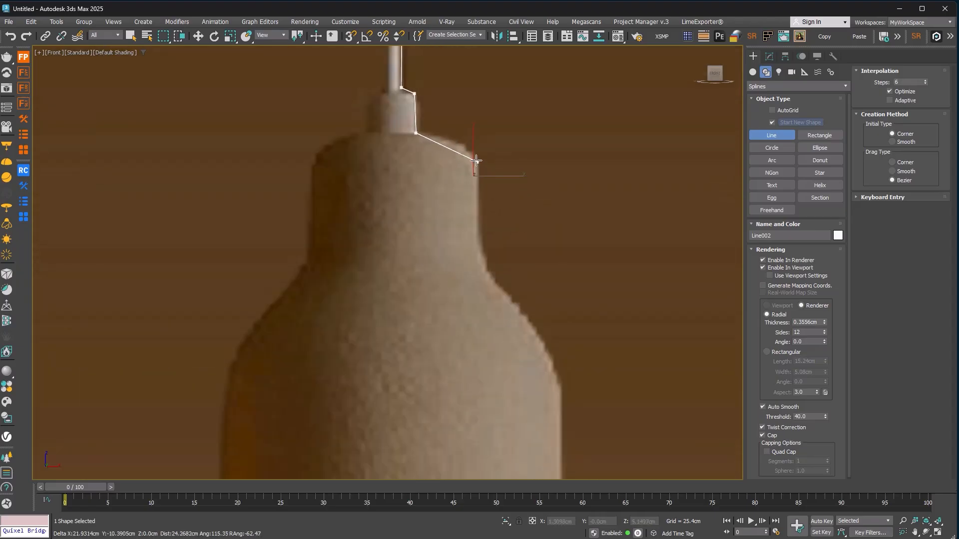
drag(477, 161, 477, 176)
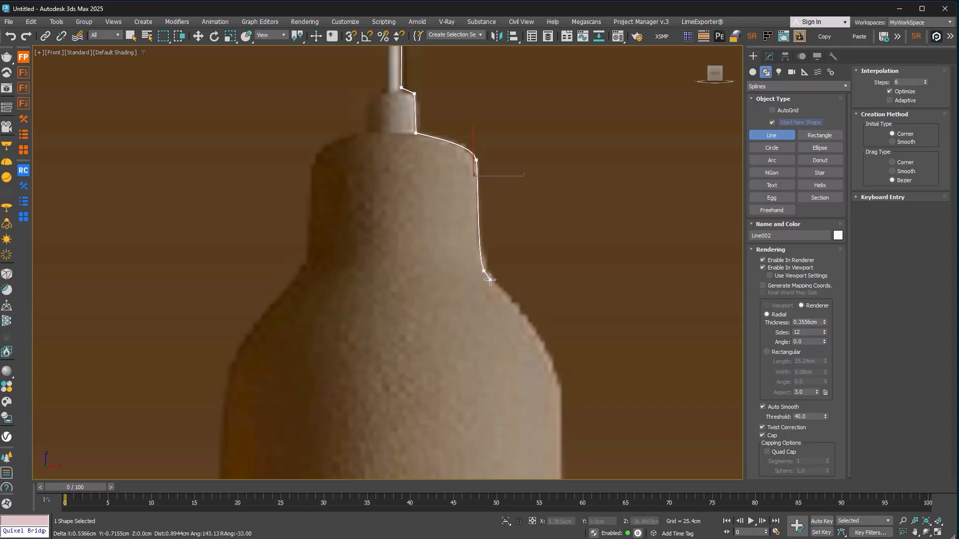
drag(561, 389, 561, 395)
Extend the line down the middle pendant's straight side to the outer corner of its lower rim.
middle_drag(571, 408, 540, 68)
scroll(540, 68, down, 4)
scroll(540, 261, up, 3)
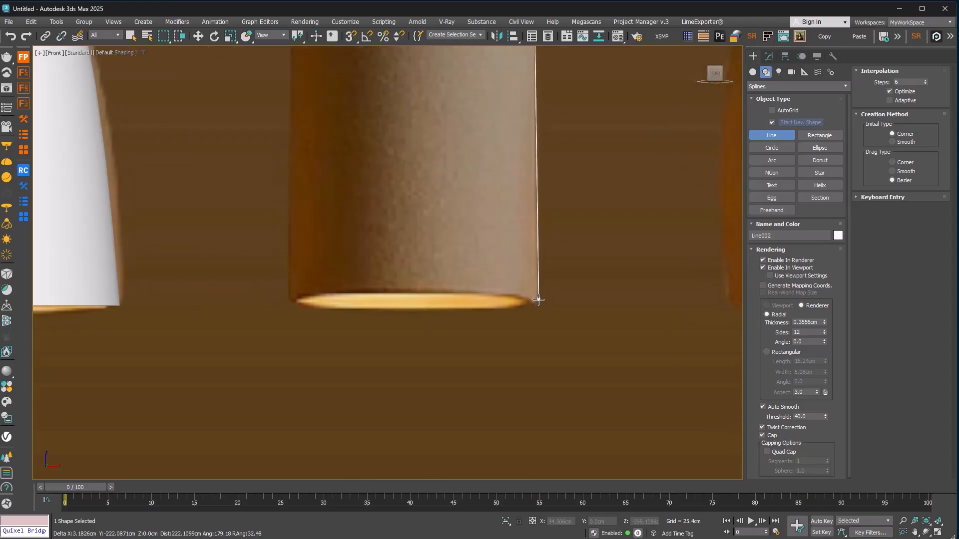
click(539, 299)
scroll(525, 305, up, 2)
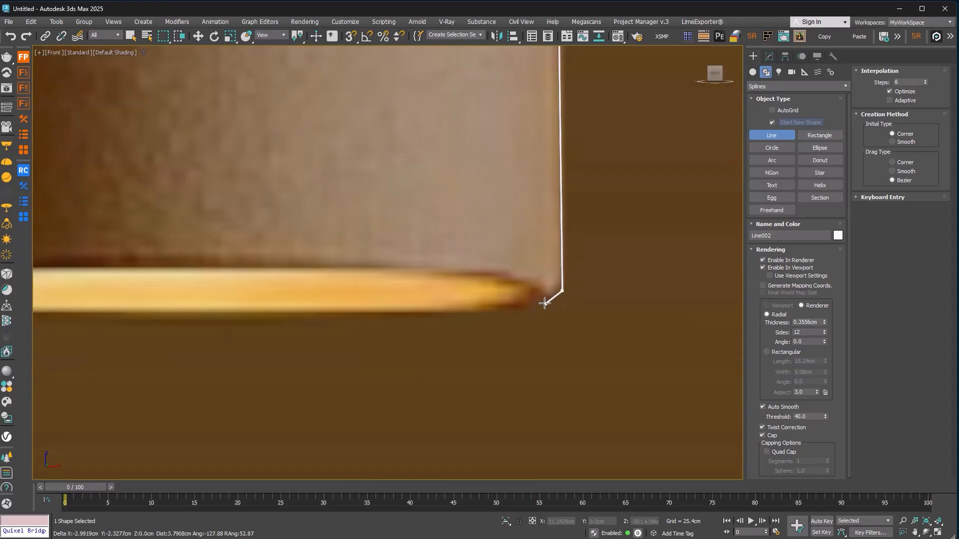
End the middle pendant's line with a short inward lip at the lower rim and fillet the rim's outer corner about 2 cm.
click(523, 298)
right_click(523, 299)
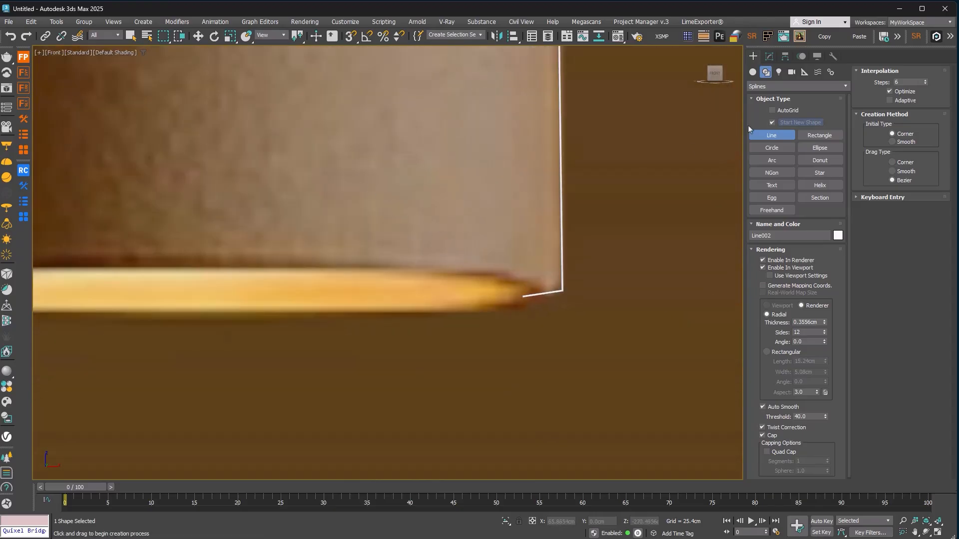
click(769, 57)
click(752, 168)
click(771, 176)
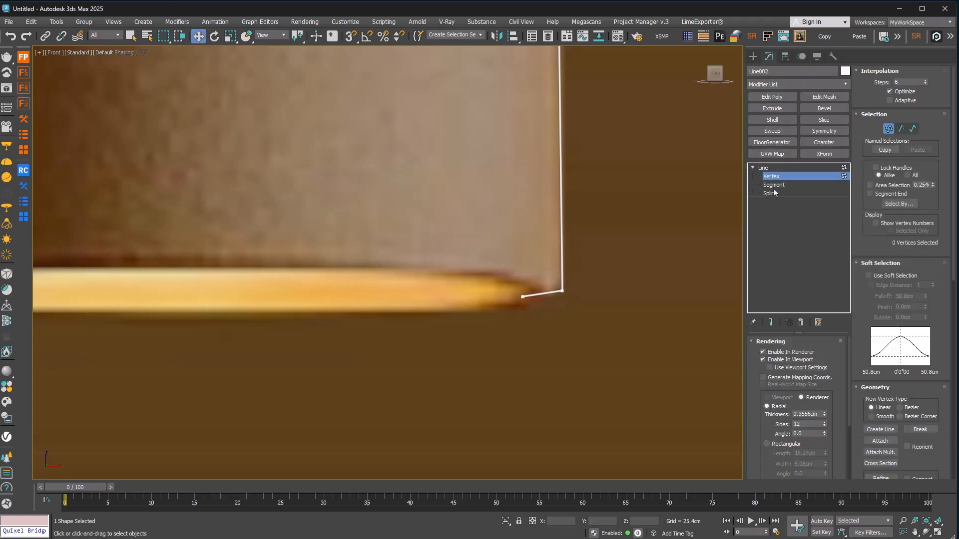
scroll(938, 465, down, 5)
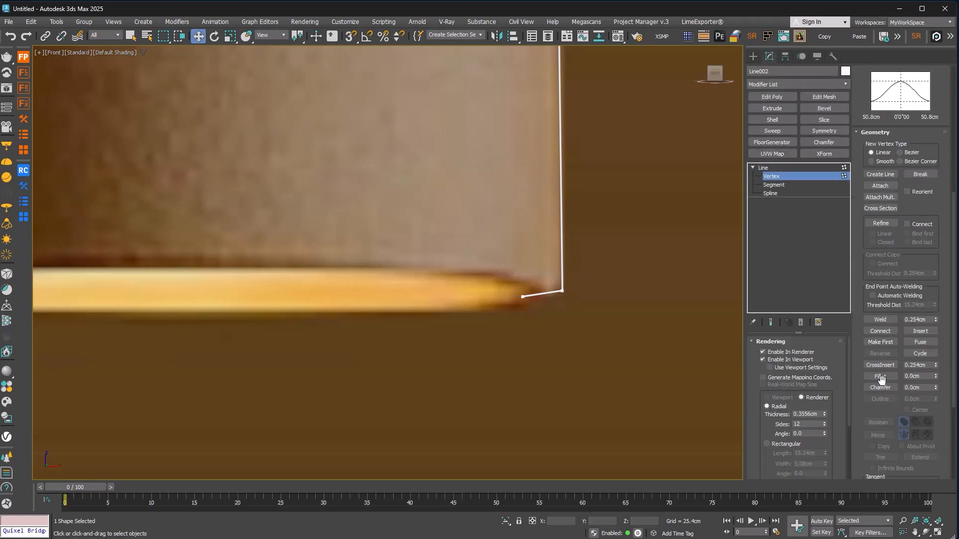
click(877, 377)
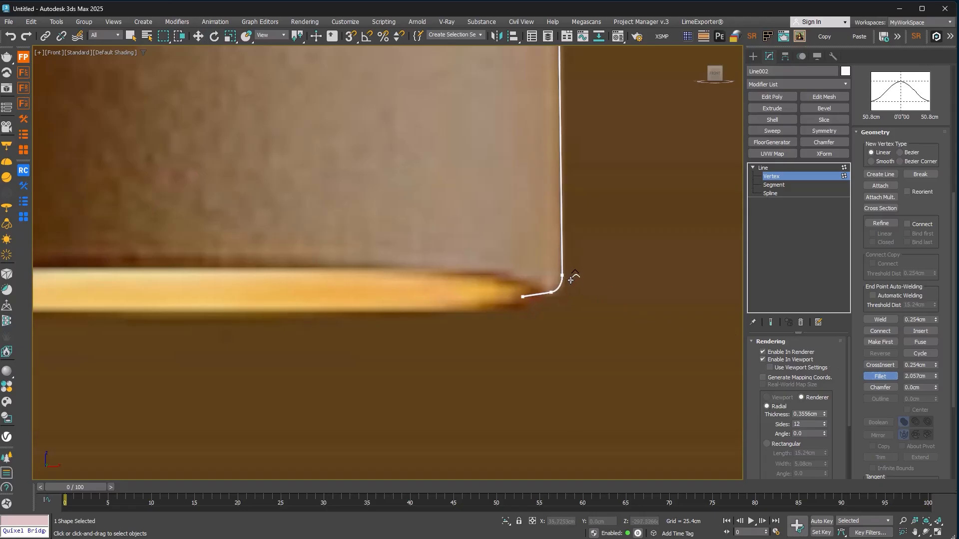
drag(570, 280, 570, 282)
Raise the end vertex of the middle pendant's inner lip slightly.
key(w)
click(522, 296)
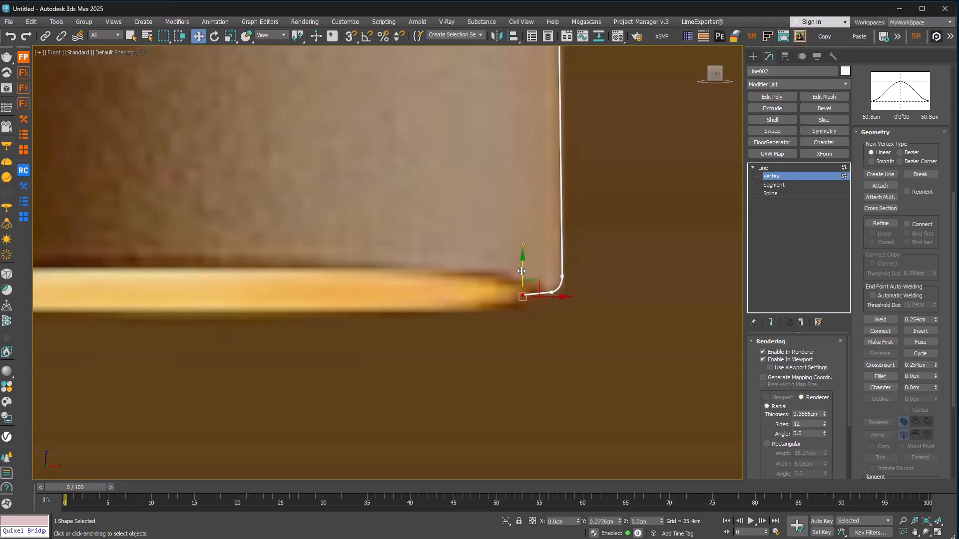
click(601, 219)
scroll(550, 340, down, 7)
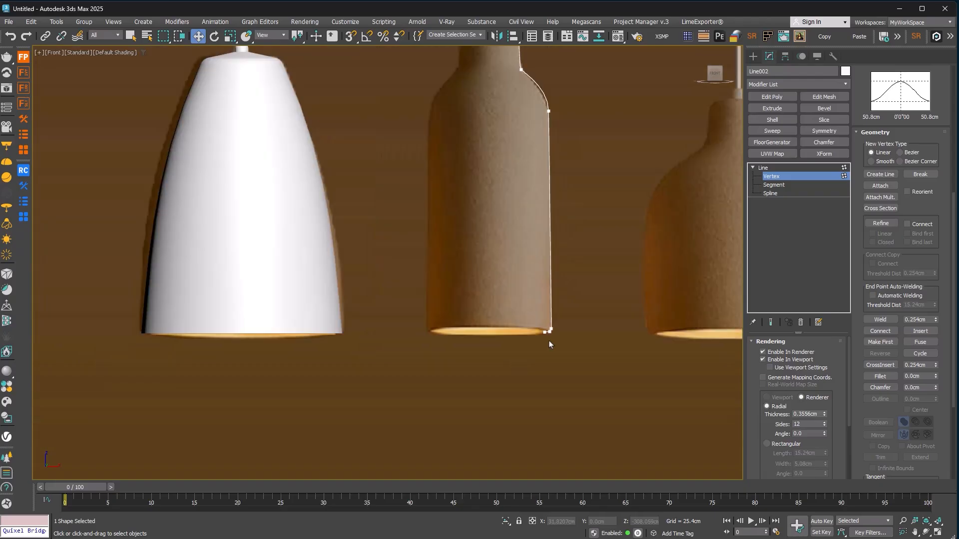
Reshape the middle pendant's shoulder curve by raising its lower vertex slightly and tilting the Bezier handle inward to match the reference.
middle_drag(612, 197, 518, 289)
scroll(507, 245, down, 1)
scroll(446, 178, up, 6)
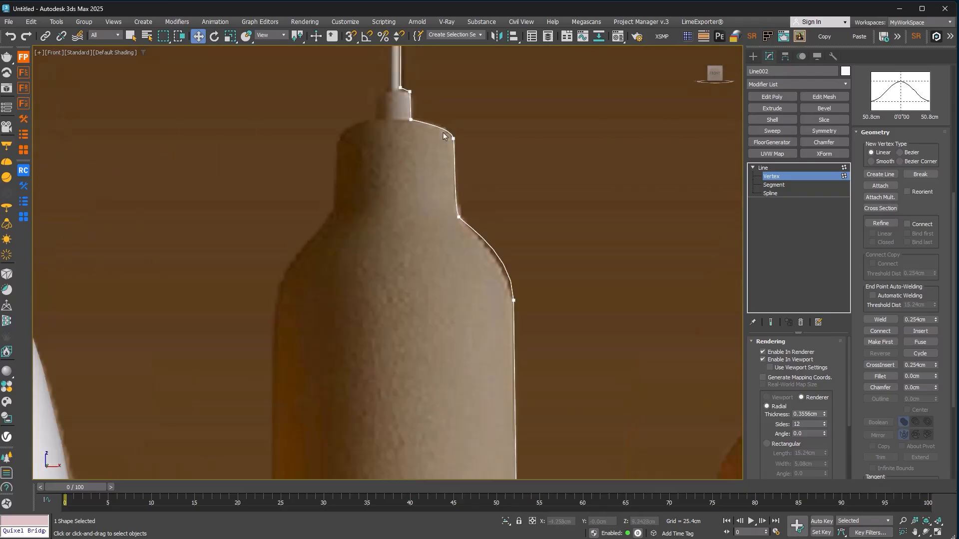
drag(541, 389, 541, 390)
click(465, 252)
click(540, 371)
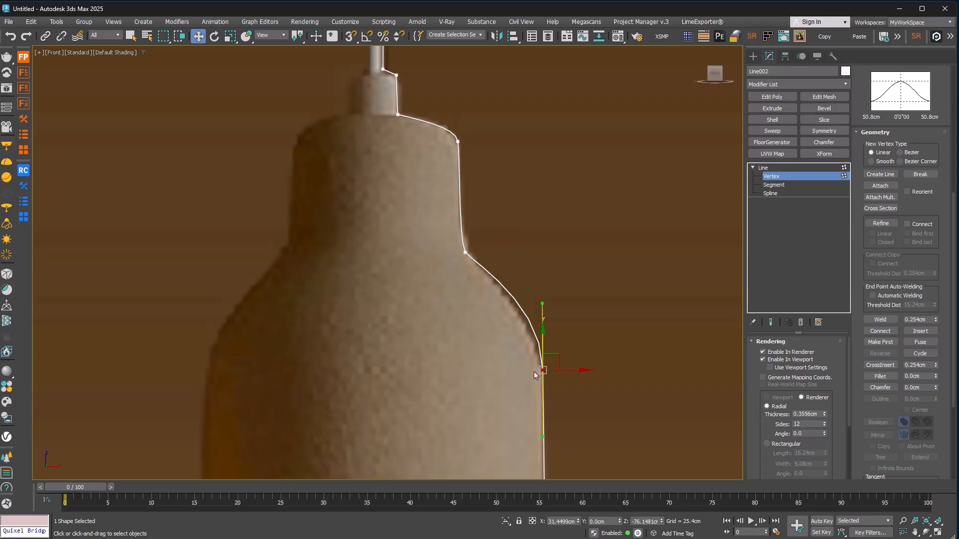
drag(555, 363, 555, 361)
drag(542, 304, 523, 297)
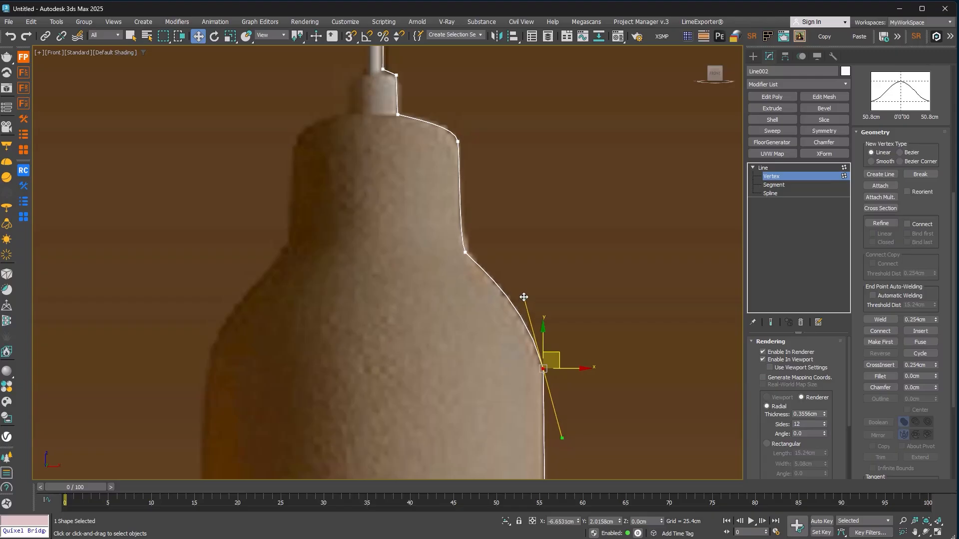
scroll(572, 259, down, 3)
scroll(534, 240, up, 3)
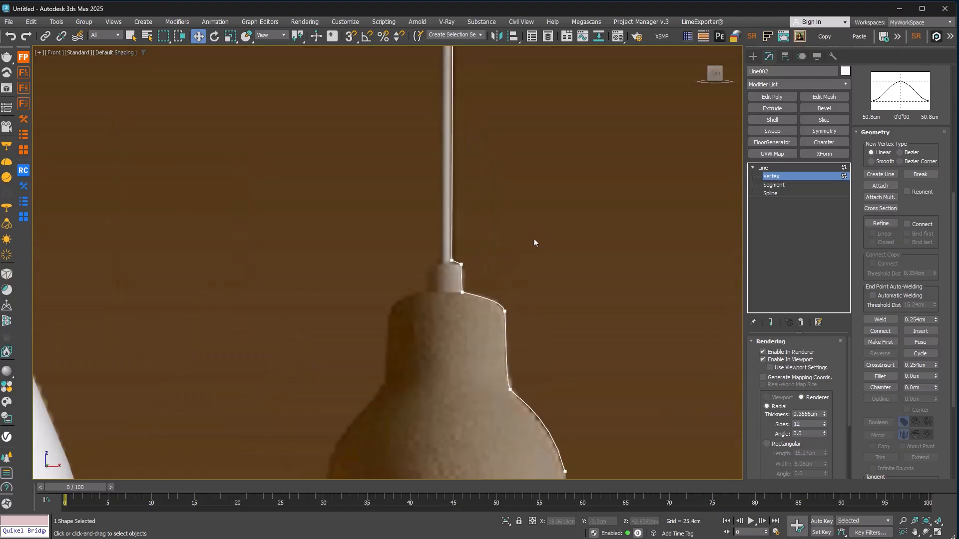
Fillet the top outer corner of the middle pendant's collar about 1.07 cm and round the corner where it meets the cord.
scroll(400, 275, up, 5)
click(483, 306)
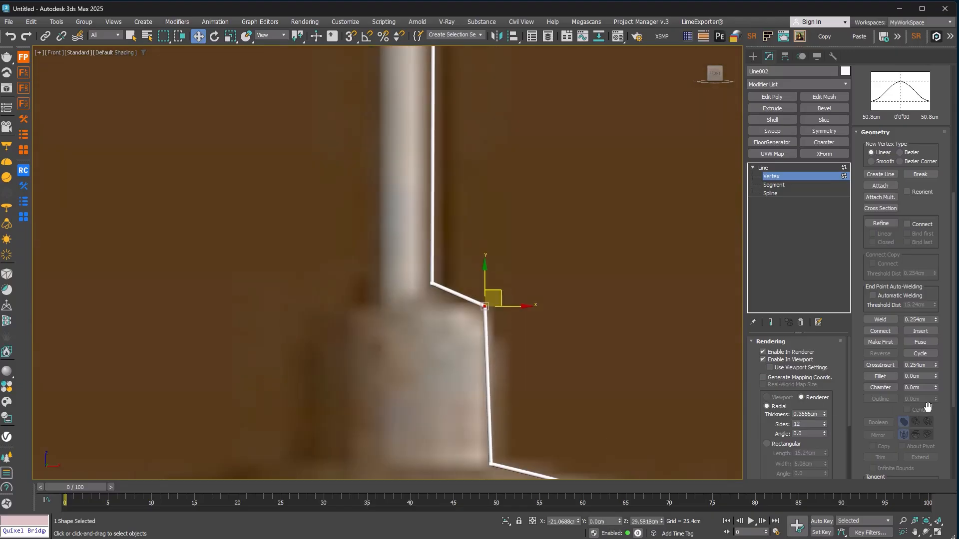
click(889, 378)
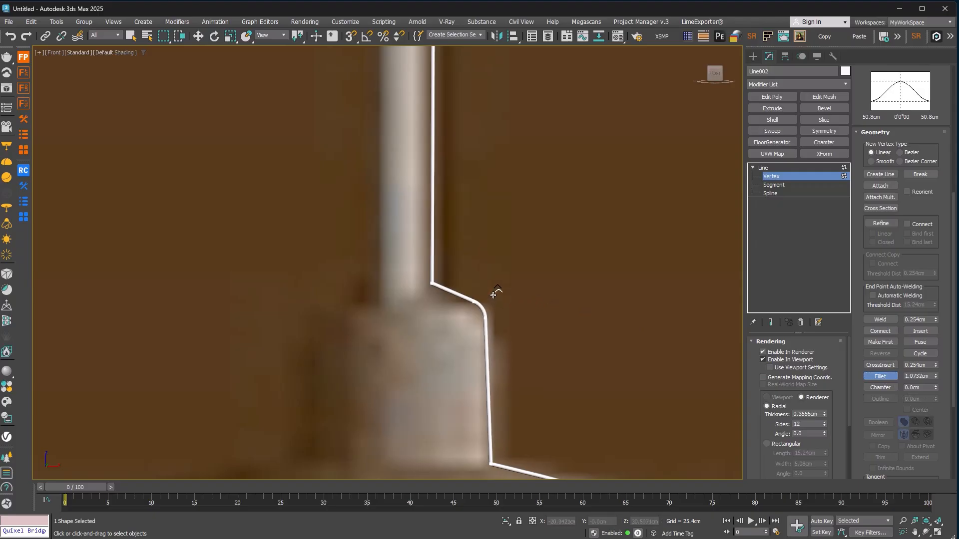
drag(439, 263, 439, 269)
scroll(523, 298, down, 10)
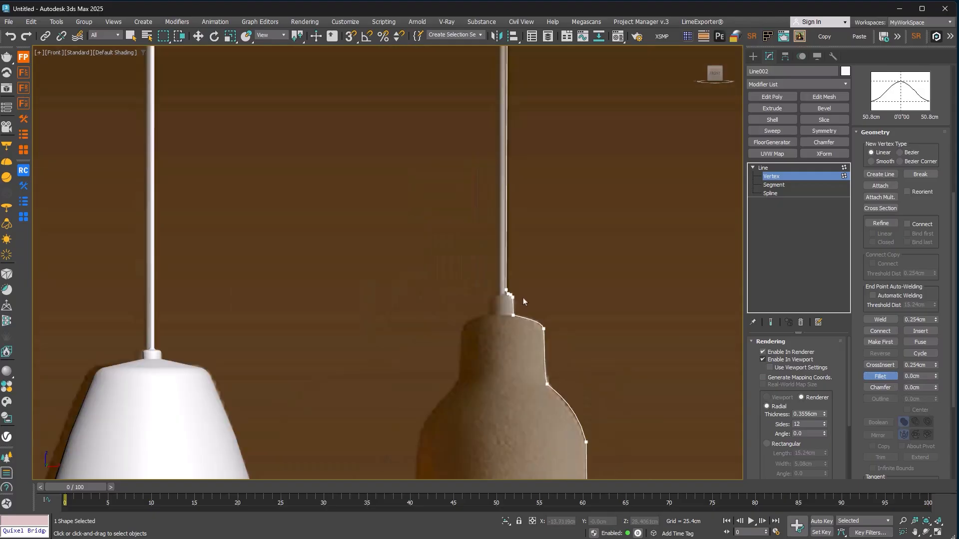
Copy the Lathe and Shell modifiers from the finished left pendant onto the middle pendant's profile line.
click(763, 167)
key(w)
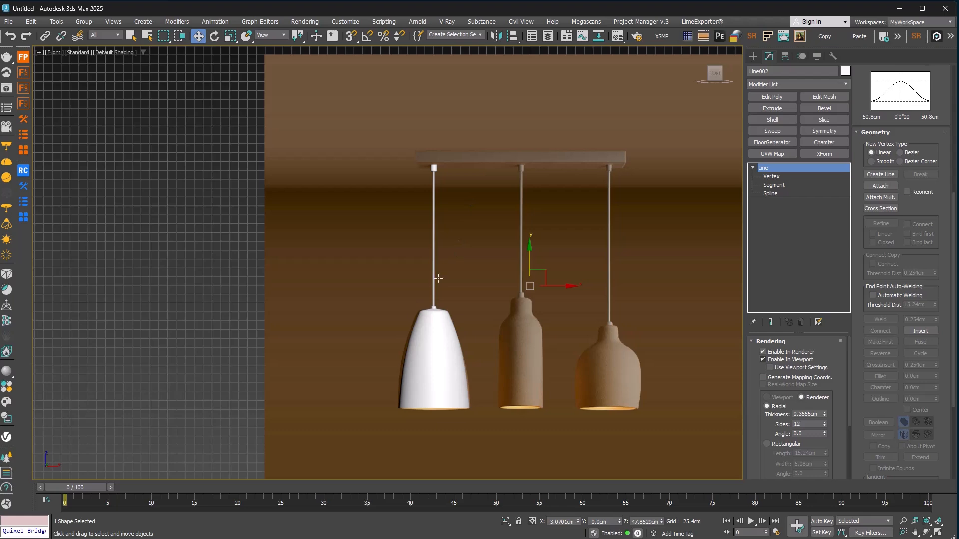
click(449, 327)
middle_drag(451, 326, 407, 273)
key(F3)
scroll(393, 275, up, 2)
key(F3)
mouse_move(775, 176)
mouse_down()
mouse_move(585, 216)
mouse_move(526, 249)
mouse_up()
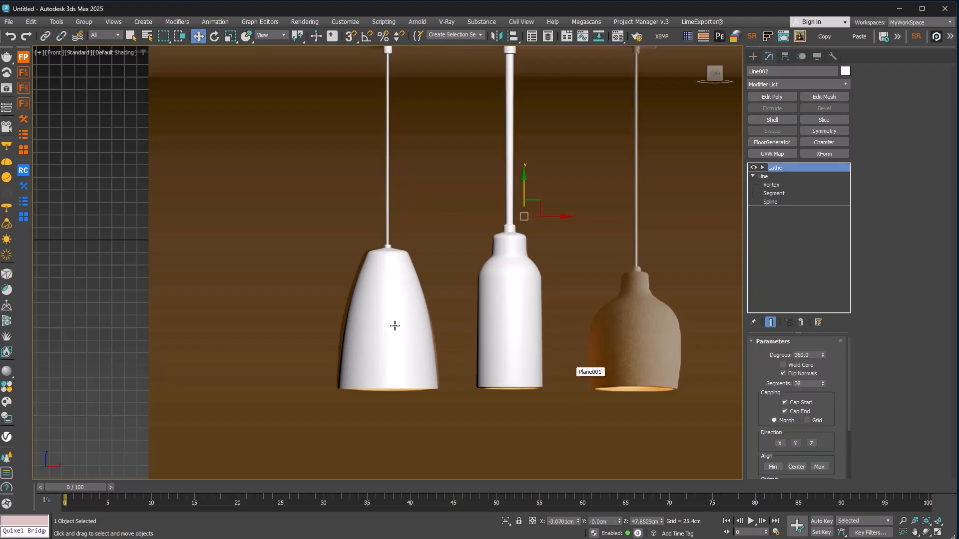
drag(772, 173, 517, 295)
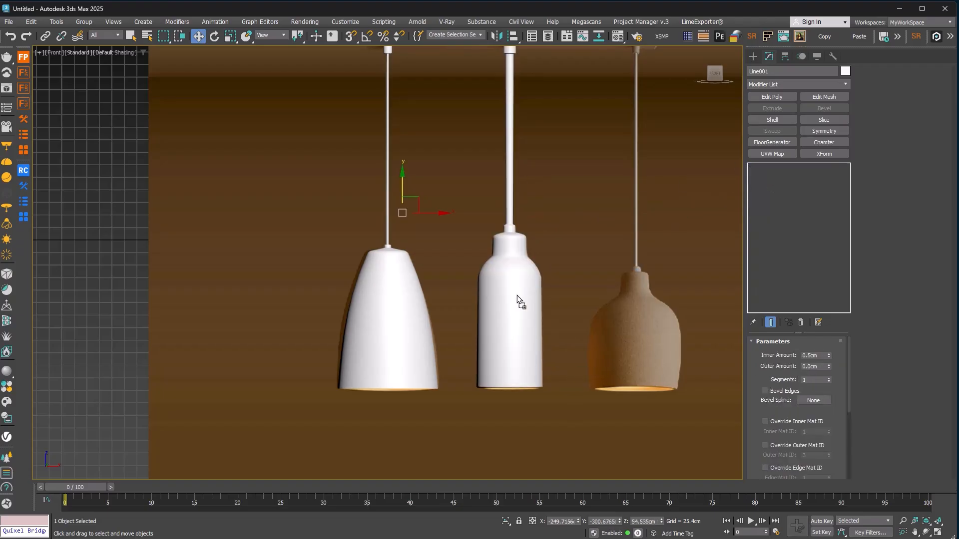
Select the middle pendant's three ceiling-cap vertices and move them slightly inward along X with the end result shown.
scroll(517, 295, down, 5)
click(556, 240)
key(F4)
scroll(549, 242, up, 7)
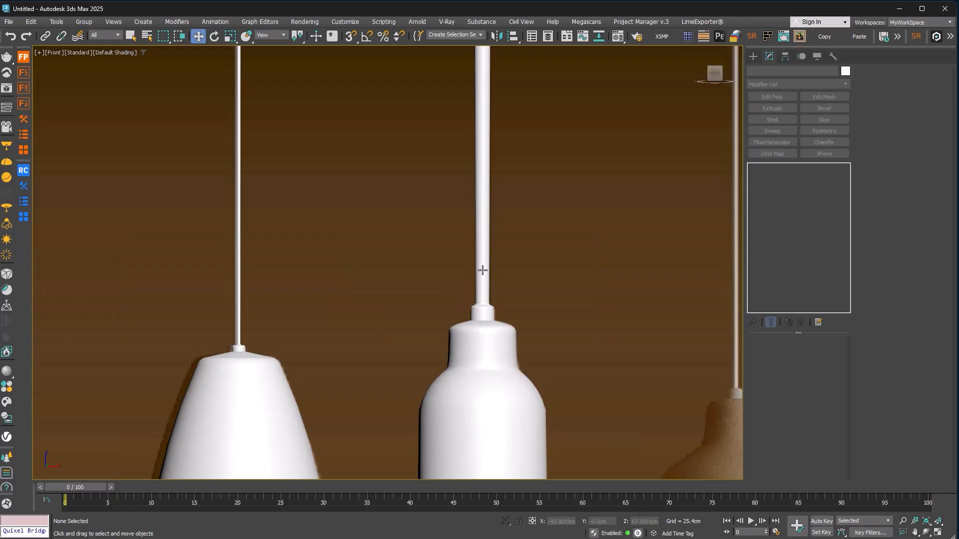
click(483, 178)
key(F3)
scroll(497, 266, down, 2)
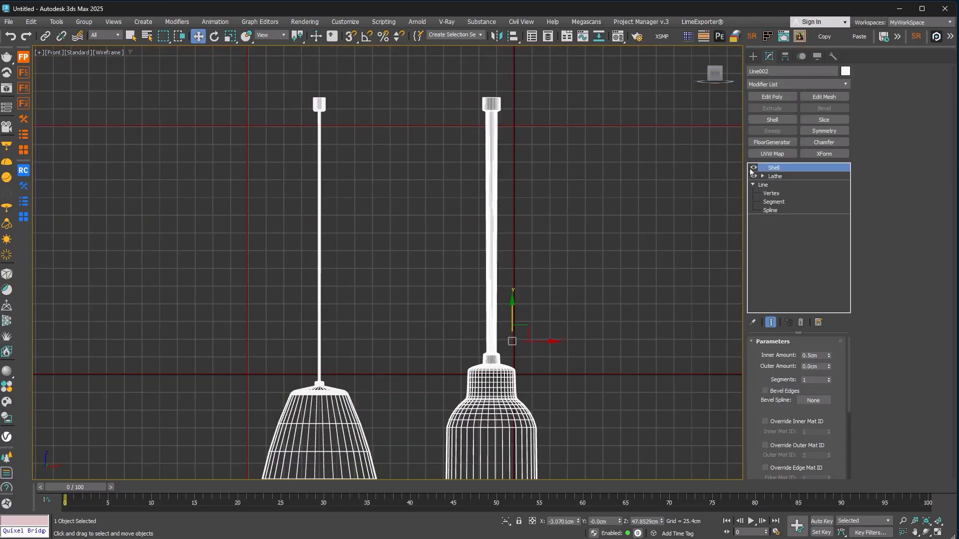
click(774, 193)
scroll(542, 205, up, 2)
scroll(531, 143, down, 2)
drag(530, 143, 499, 165)
key(F3)
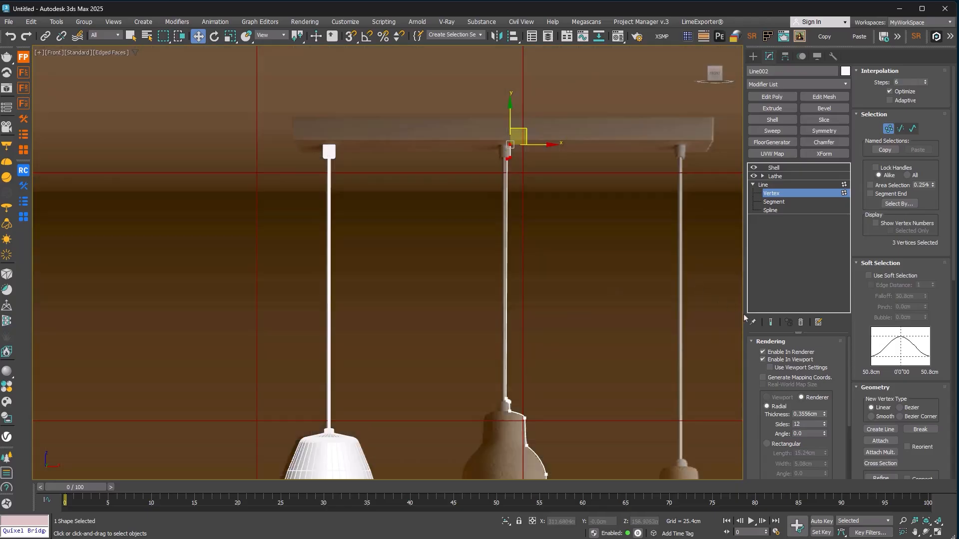
click(771, 323)
drag(539, 147, 535, 149)
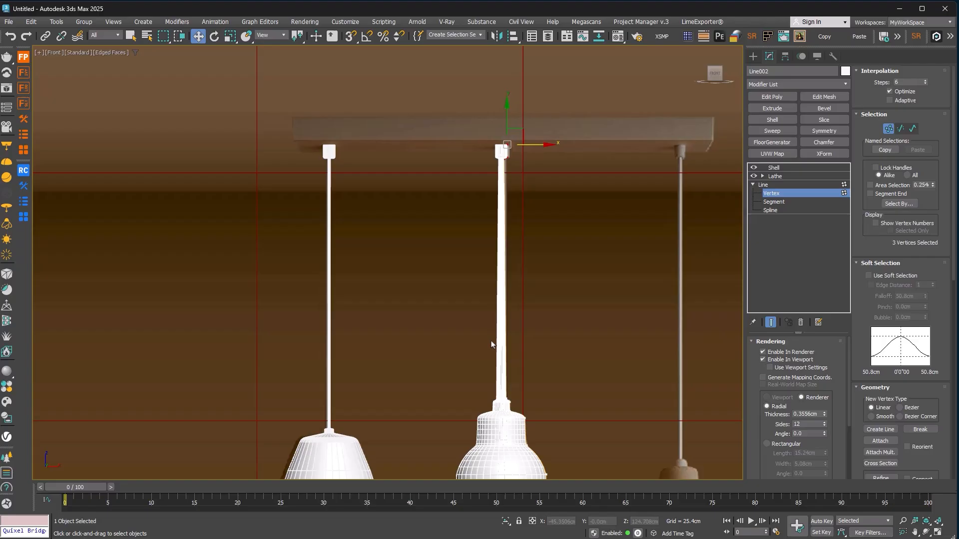
Move the two vertices where the middle pendant's cord meets the collar inward along X to thin the cord.
scroll(492, 347, up, 6)
key(F3)
click(568, 364)
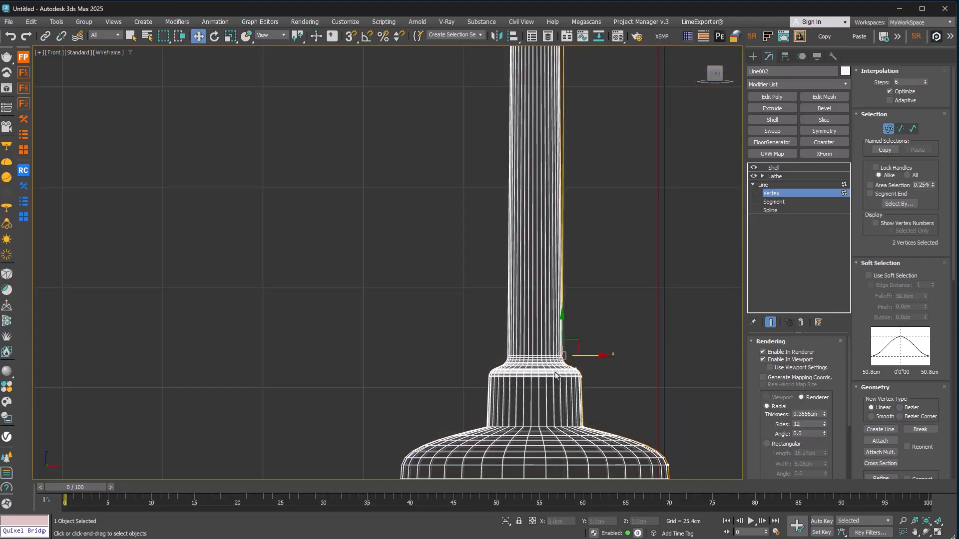
key(F3)
scroll(598, 367, down, 10)
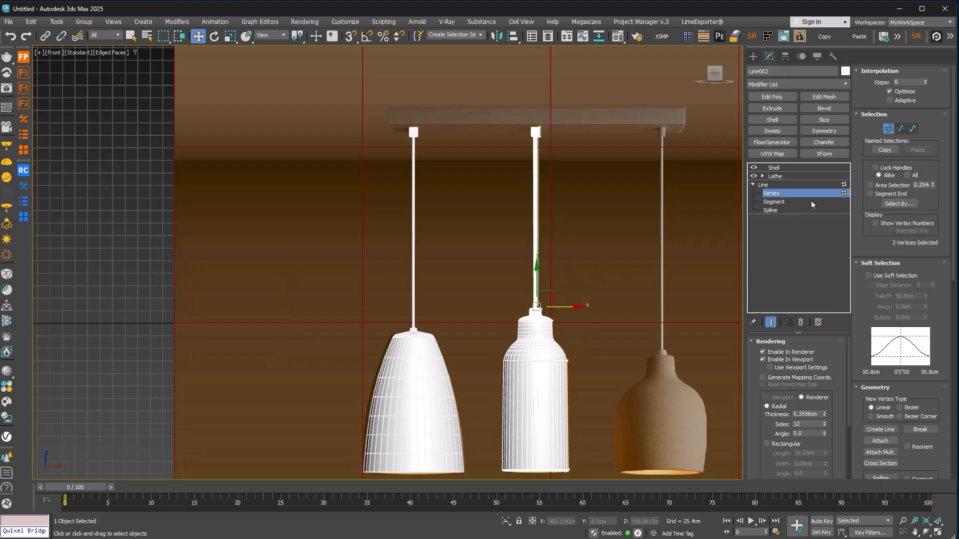
Return to the Shell level, hide the edged faces and shift the middle pendant about 4 cm along X over its reference.
click(763, 184)
click(774, 168)
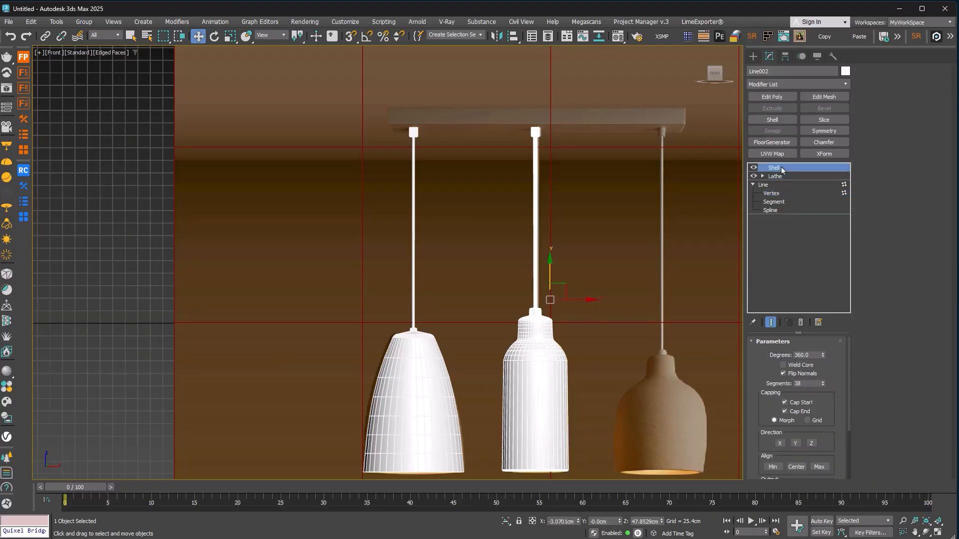
click(120, 178)
key(F4)
scroll(368, 289, up, 5)
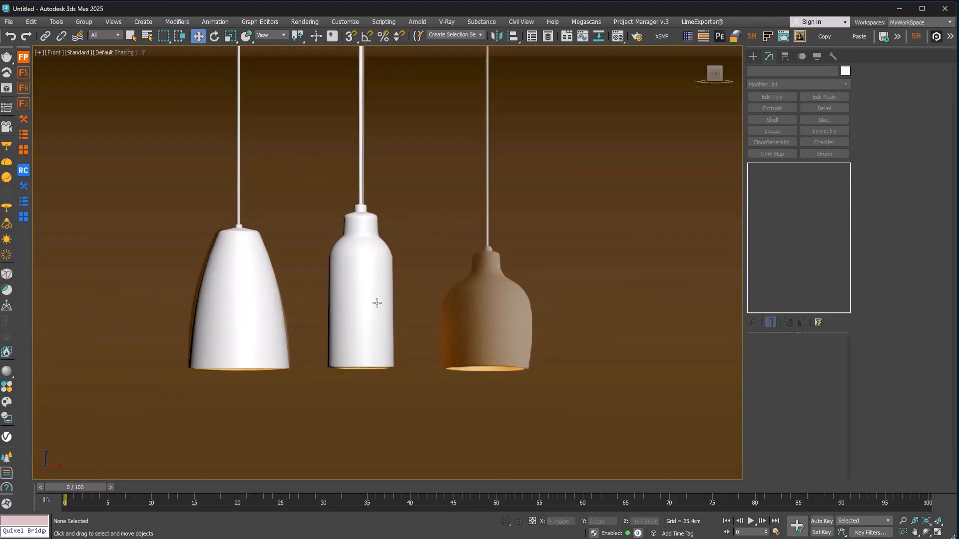
click(377, 301)
drag(398, 199, 399, 199)
scroll(448, 252, down, 3)
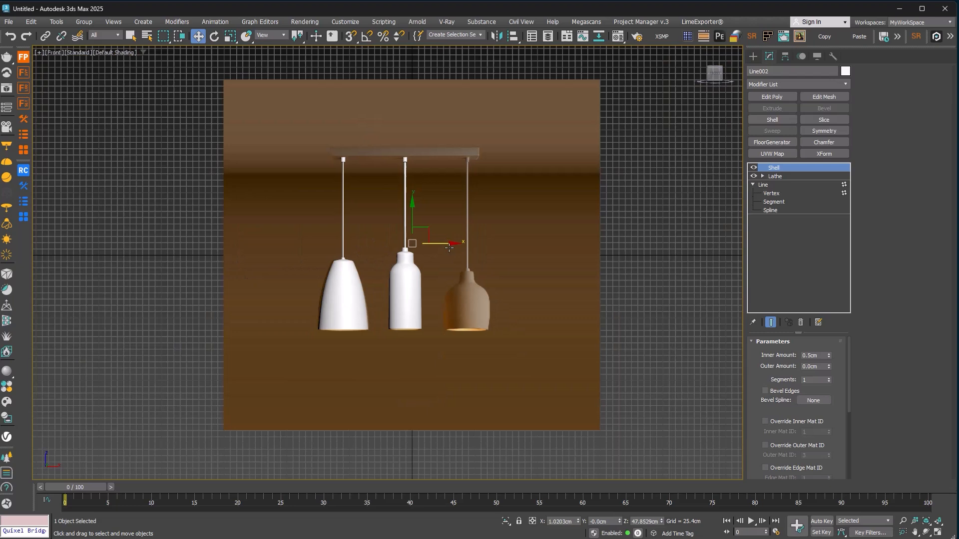
scroll(450, 254, up, 3)
middle_drag(452, 260, 368, 251)
scroll(369, 251, down, 2)
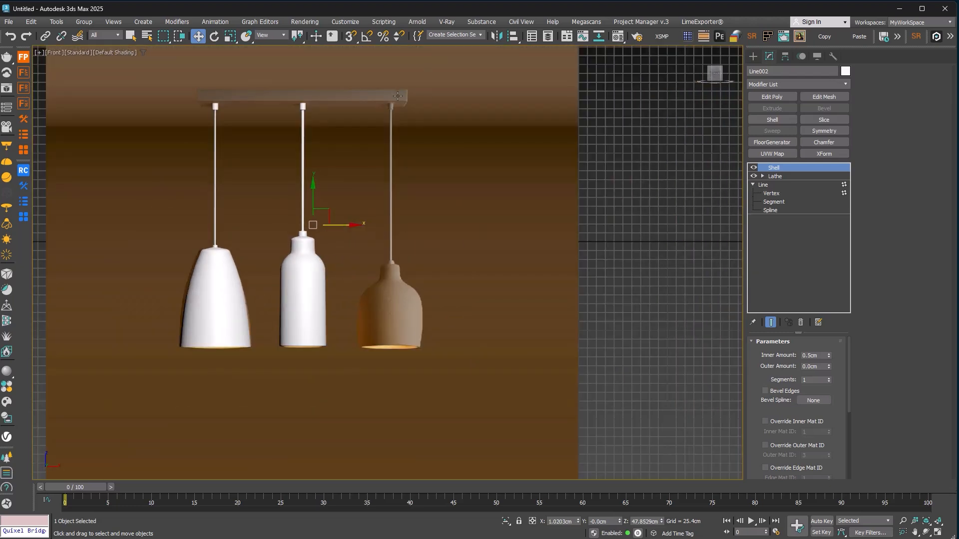
Start a new spline line tracing the outer edge of the right pendant's ceiling cap and its underside to the cord.
click(753, 57)
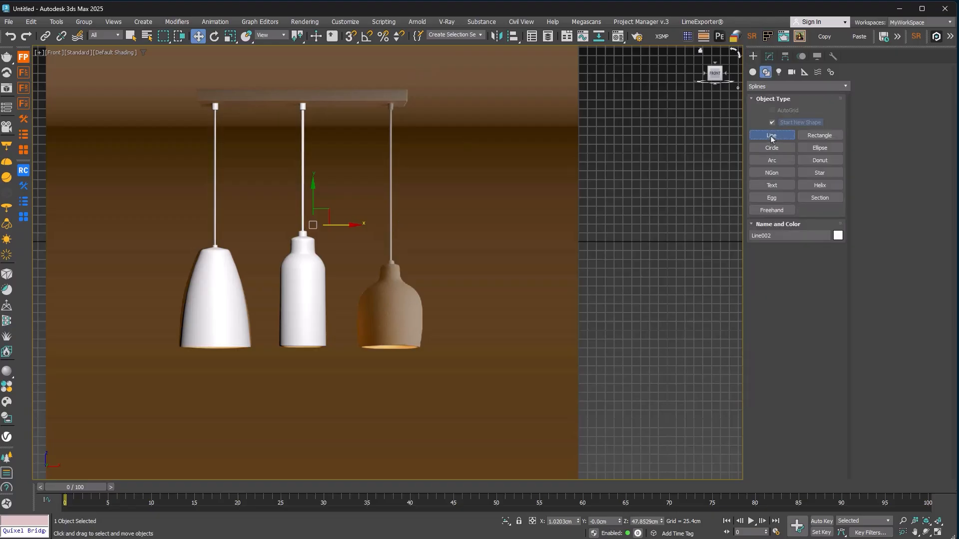
click(772, 136)
scroll(475, 175, up, 6)
click(520, 152)
shift+click(514, 194)
shift+click(512, 194)
Continue the line down the right pendant's cord and over the outer edge of its collar.
middle_drag(513, 284, 498, 140)
scroll(498, 139, down, 5)
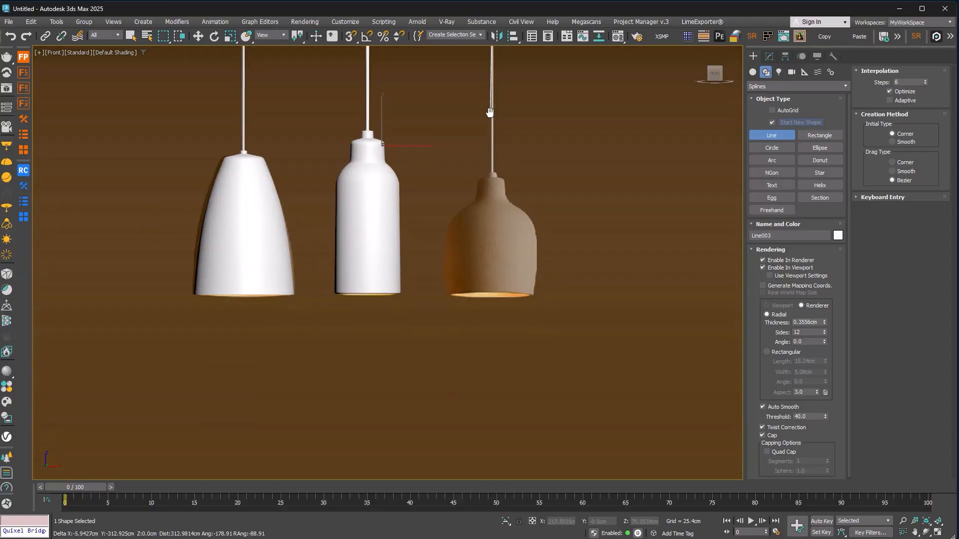
scroll(499, 137, up, 8)
click(489, 265)
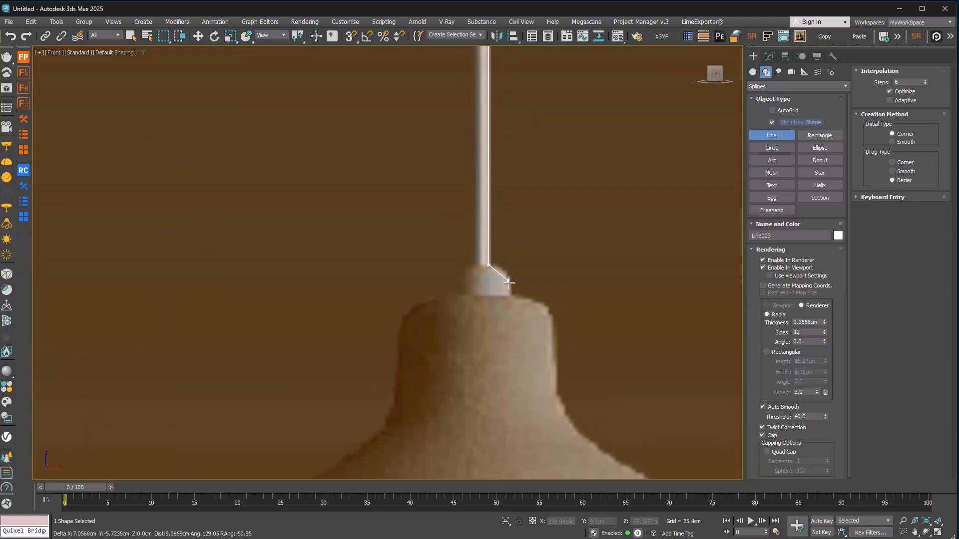
click(512, 296)
Trace the right pendant's neck, shoulder and side with straight segments and end the line with a short inward lip at the rim.
click(553, 328)
shift+click(561, 391)
scroll(561, 389, down, 6)
middle_drag(560, 390, 517, 167)
scroll(517, 166, up, 2)
click(536, 280)
click(529, 391)
shift+click(517, 387)
right_click(367, 286)
Fillet the lower outer corner of the right pendant's ceiling cap and its corner at the cord, the latter about 1.1 cm.
click(770, 57)
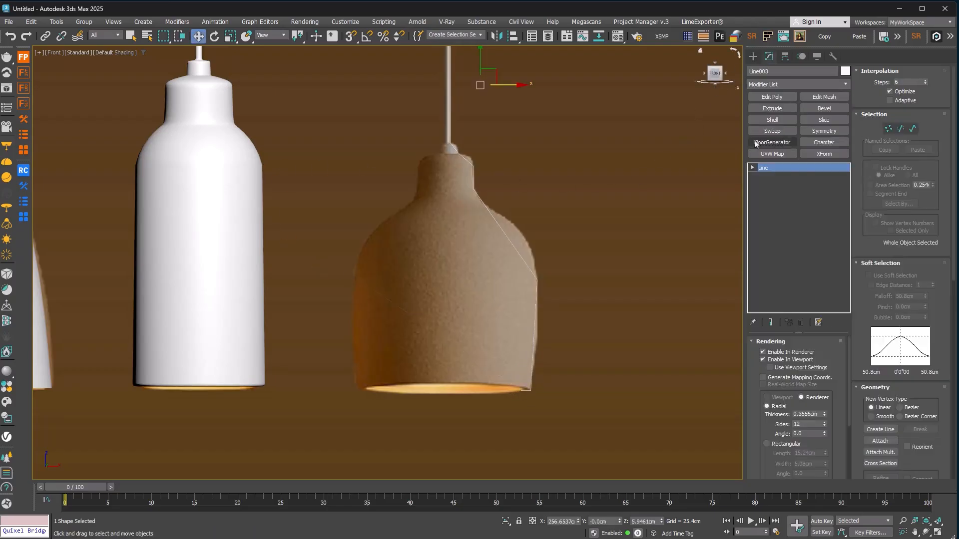
click(753, 167)
click(772, 176)
scroll(496, 360, down, 5)
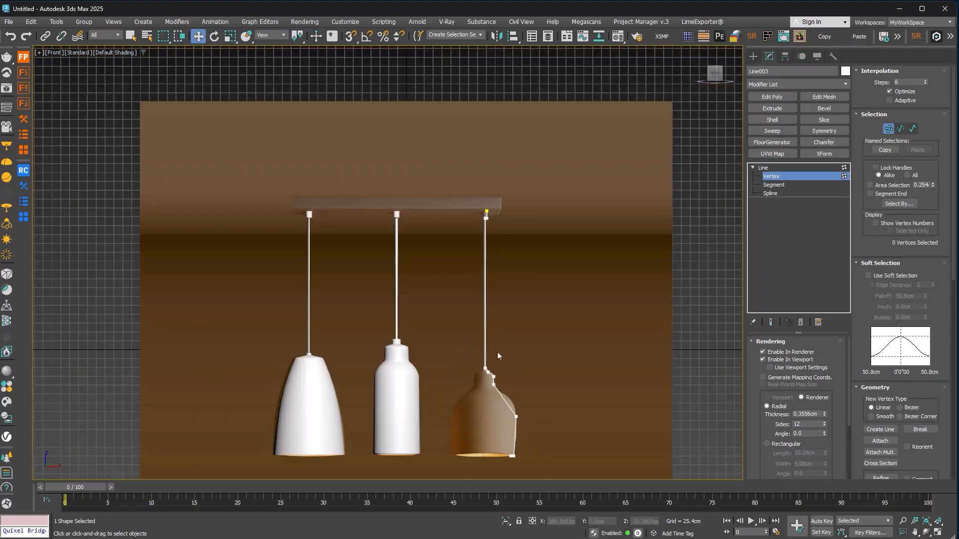
scroll(486, 188, up, 15)
drag(528, 221, 498, 241)
scroll(907, 462, down, 5)
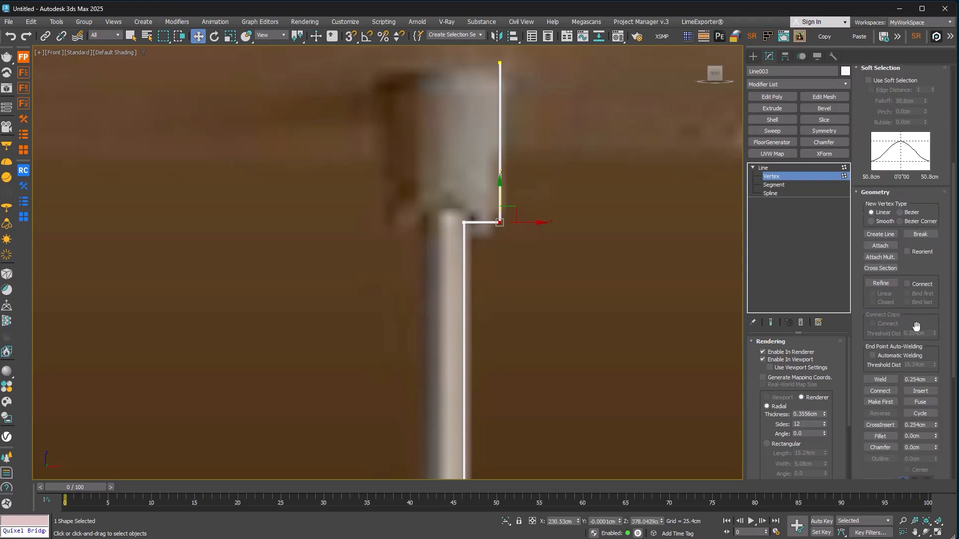
click(881, 437)
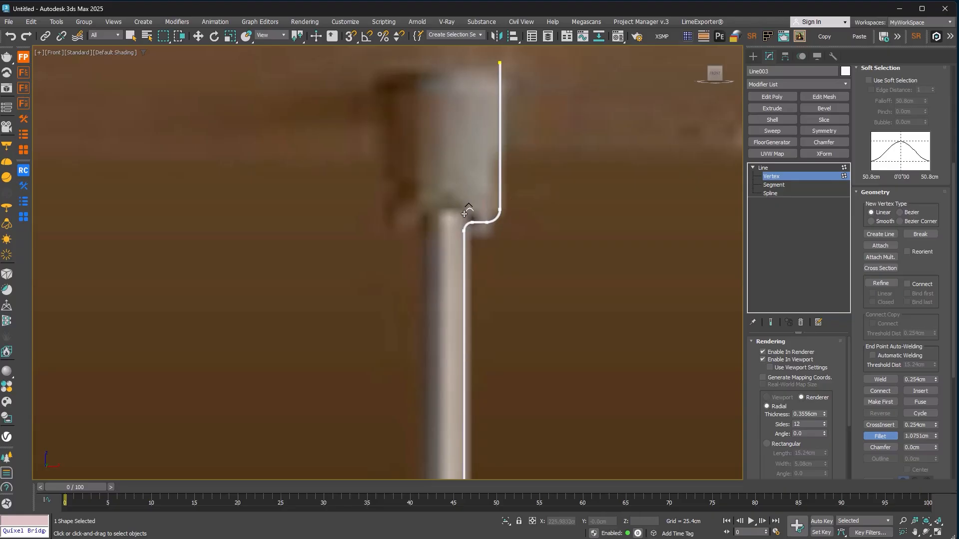
Round the right pendant's collar by making its vertex at the cord a Bezier Corner with an outward handle, and move the collar's base vertex slightly inward.
scroll(470, 210, down, 8)
middle_drag(511, 319, 512, 223)
middle_drag(553, 451, 538, 128)
scroll(494, 250, up, 6)
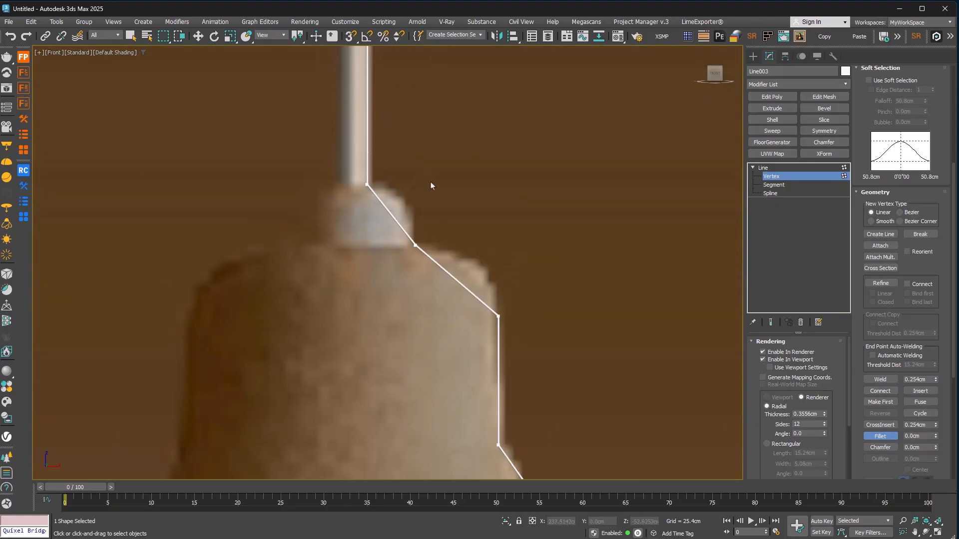
key(w)
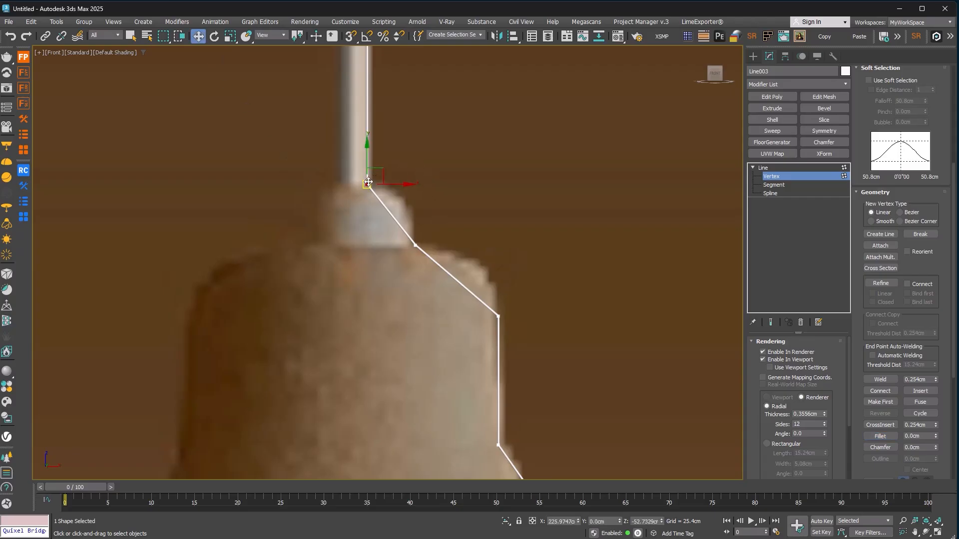
right_click(370, 184)
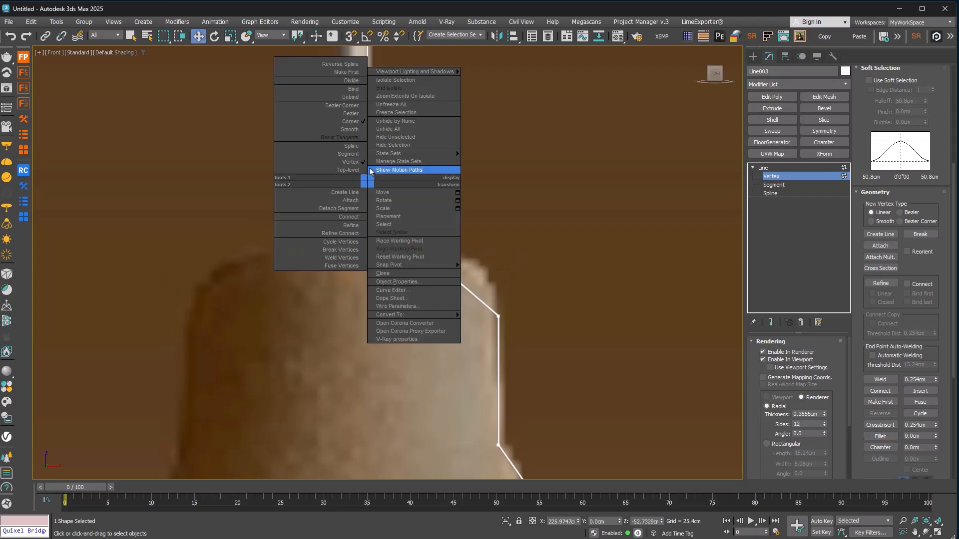
click(335, 109)
drag(384, 203, 412, 185)
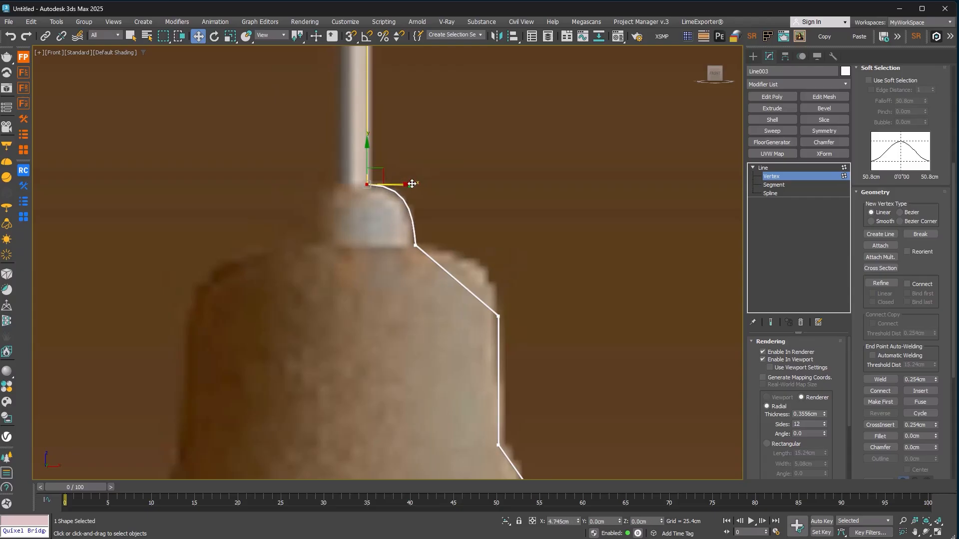
click(415, 245)
drag(439, 245, 444, 252)
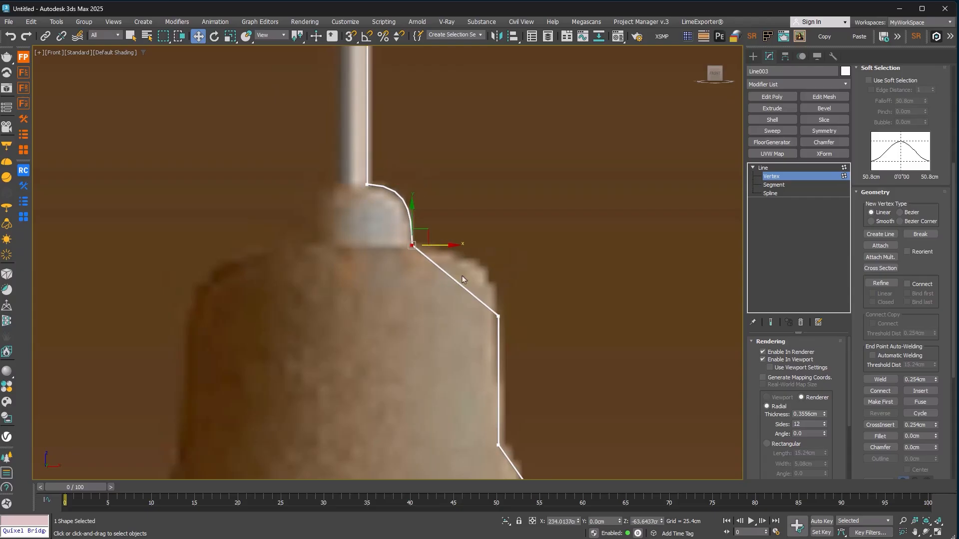
Round the top of the right pendant's neck by making its outer vertex a Bezier Corner with an upward handle, and nudge the collar's base vertex.
drag(492, 328, 492, 328)
right_click(495, 316)
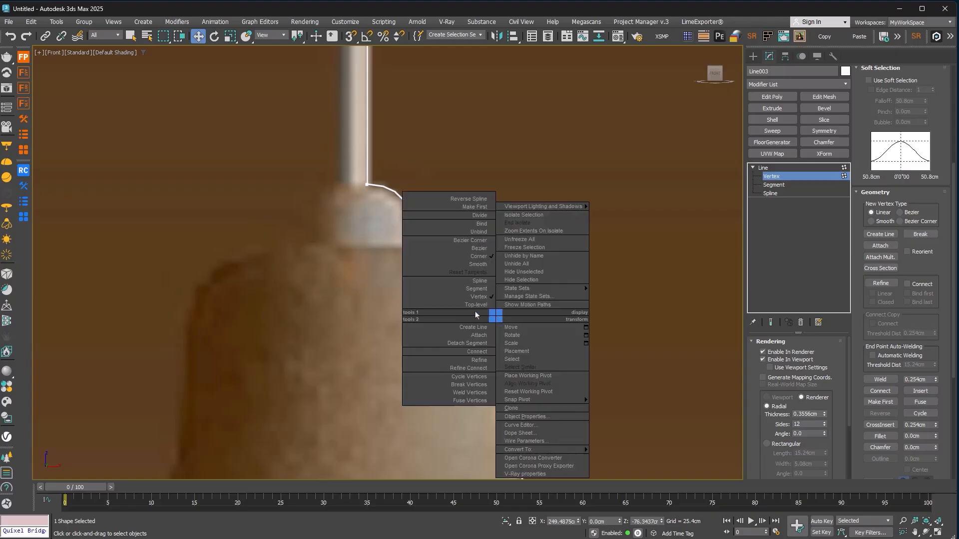
click(440, 241)
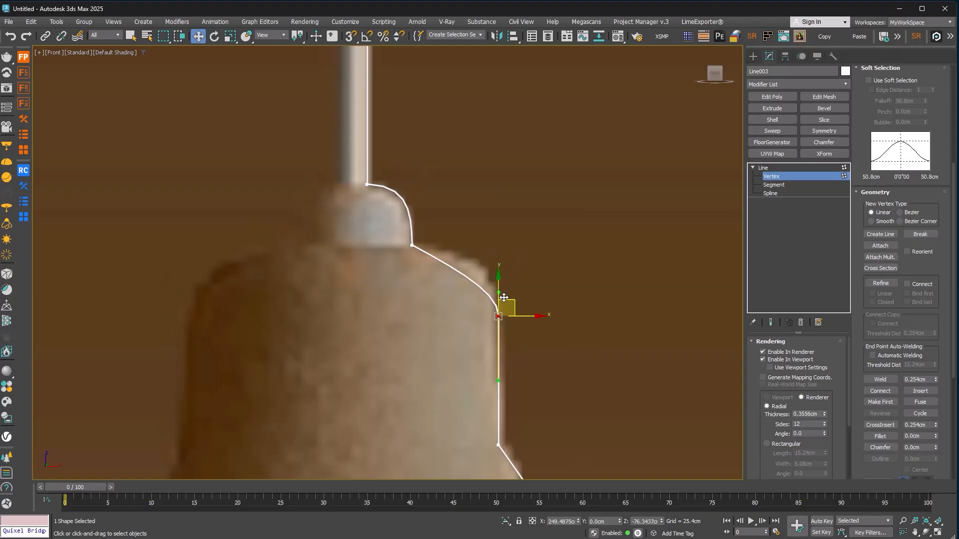
scroll(503, 298, up, 2)
scroll(496, 288, up, 4)
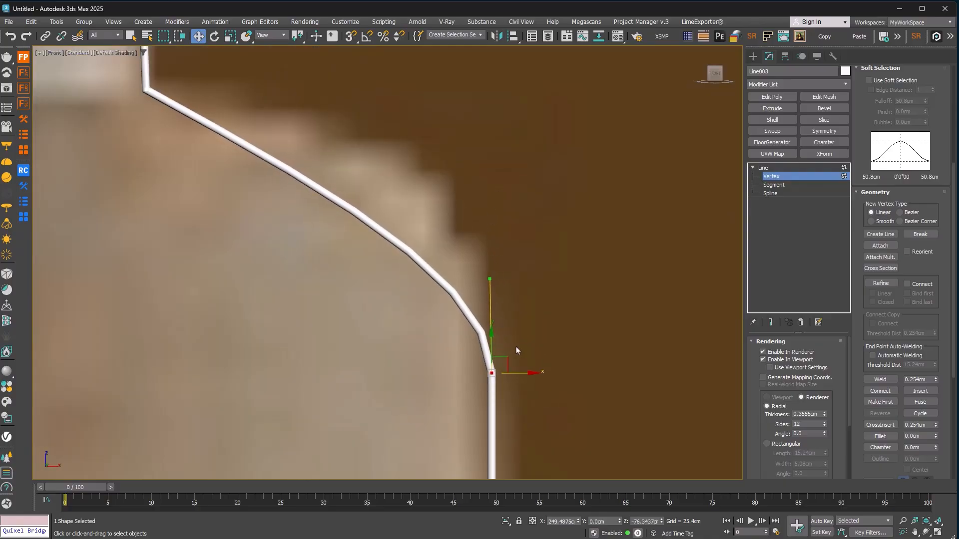
drag(491, 278, 500, 124)
scroll(447, 230, down, 7)
click(372, 200)
drag(375, 172, 374, 170)
scroll(402, 179, down, 5)
Make the right pendant's neck-base and widest side vertices Bezier Corners and pull the side vertex's upper handle to bulge the shoulder outward.
scroll(399, 156, up, 3)
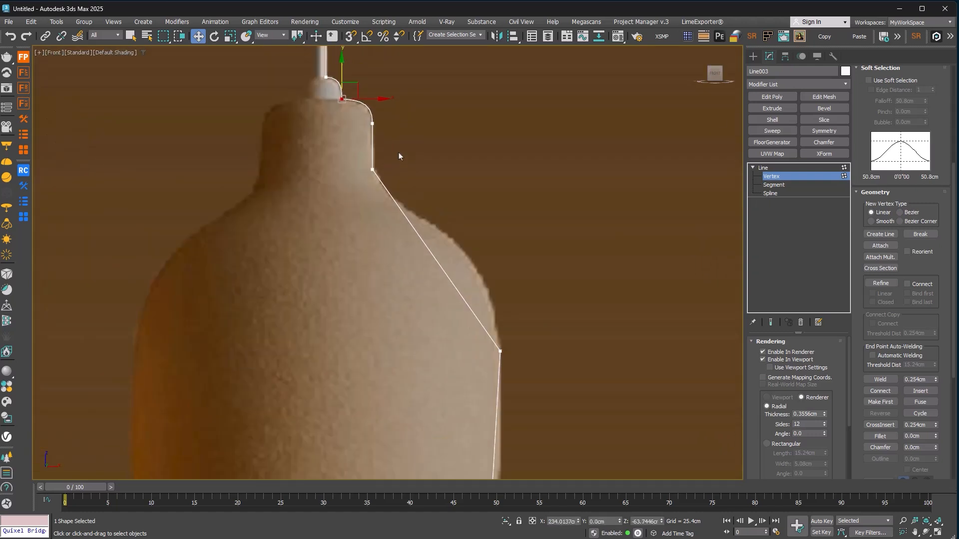
scroll(365, 181, up, 2)
right_click(375, 163)
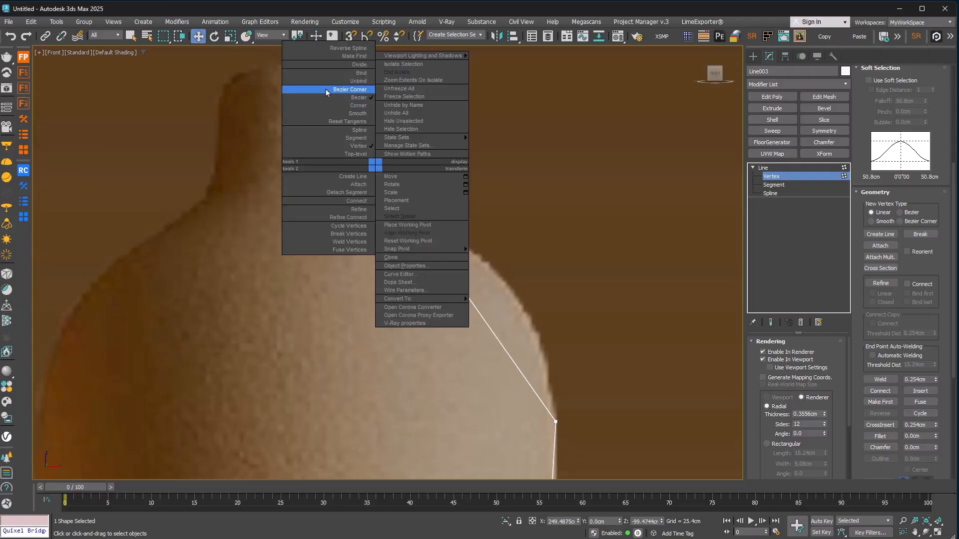
click(325, 89)
scroll(382, 174, up, 5)
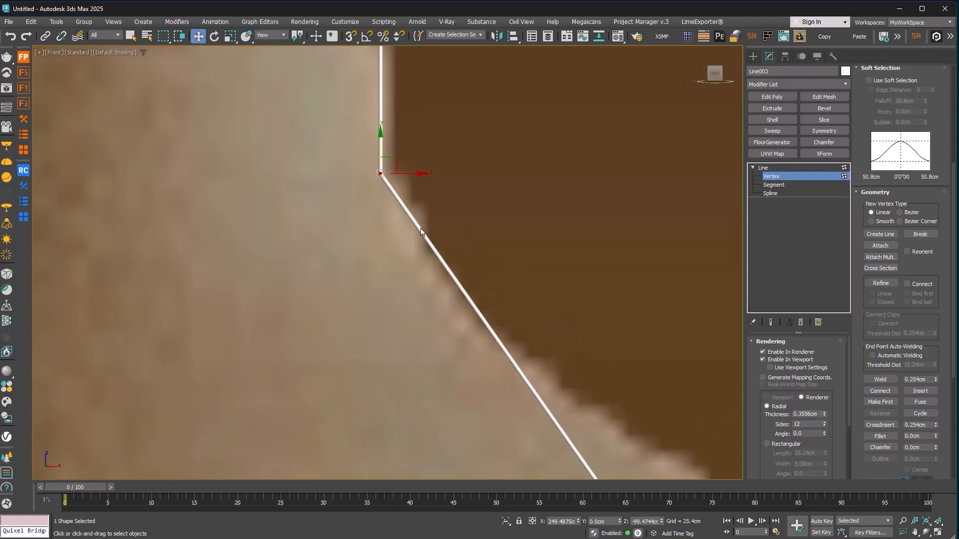
scroll(431, 249, down, 8)
scroll(468, 342, down, 5)
scroll(499, 329, up, 6)
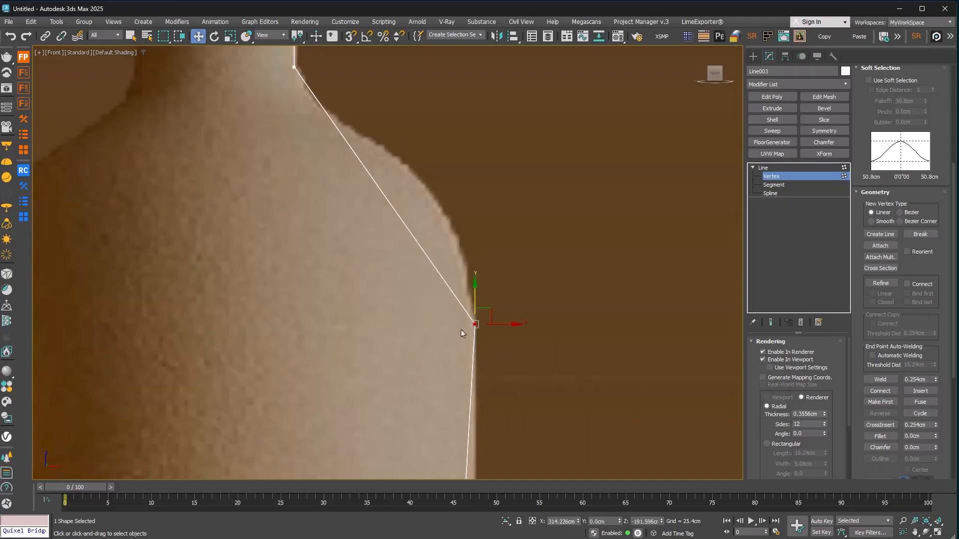
right_click(474, 324)
click(434, 248)
drag(429, 194, 488, 196)
middle_drag(397, 149, 419, 253)
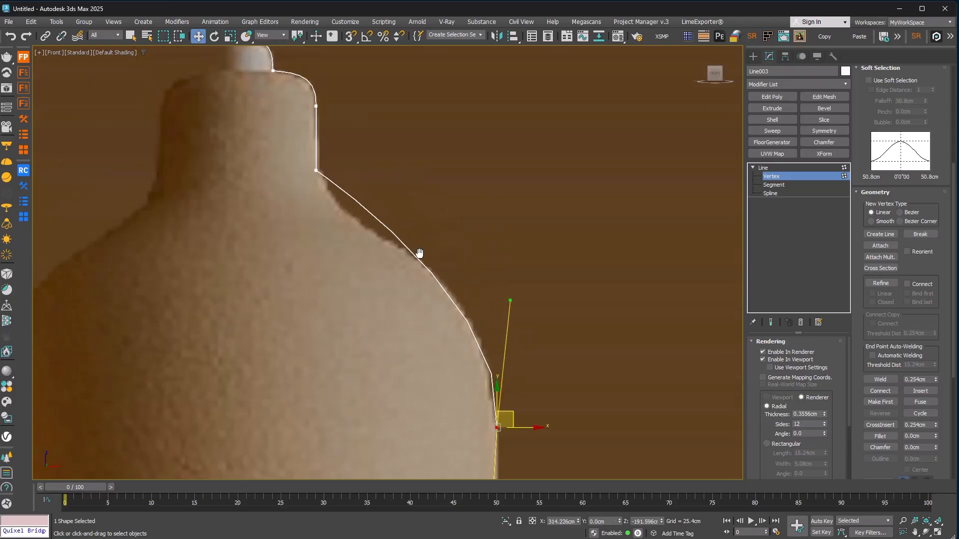
Reset the neck-base vertex through Bezier back to Bezier Corner and shape its lower handle into a concave curve toward the shoulder.
click(316, 171)
scroll(322, 181, up, 5)
right_click(310, 158)
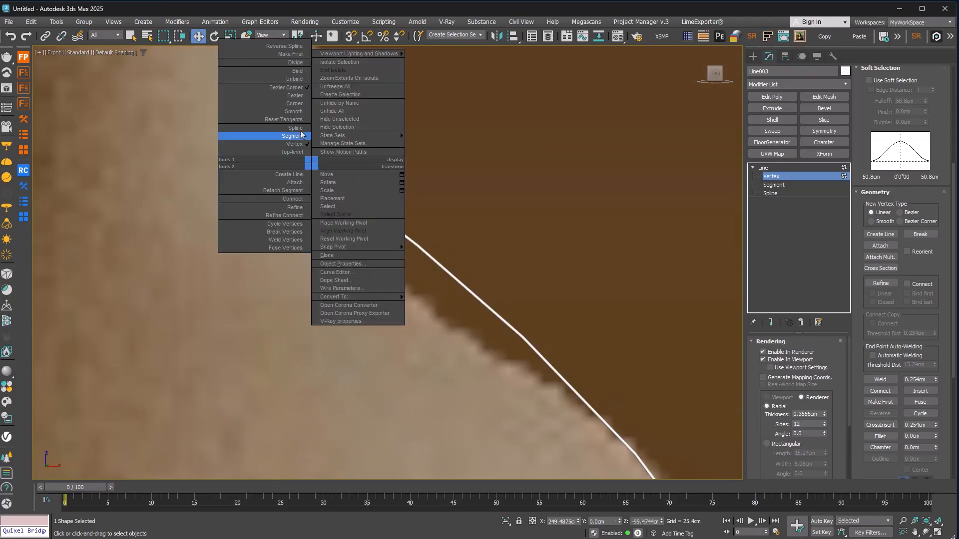
click(297, 95)
right_click(307, 165)
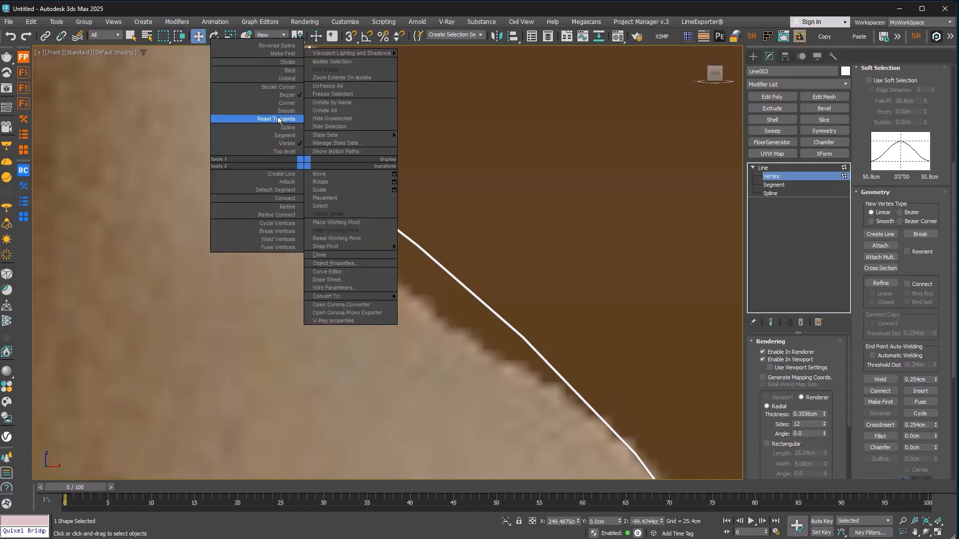
click(271, 89)
drag(310, 168, 403, 388)
scroll(395, 196, down, 6)
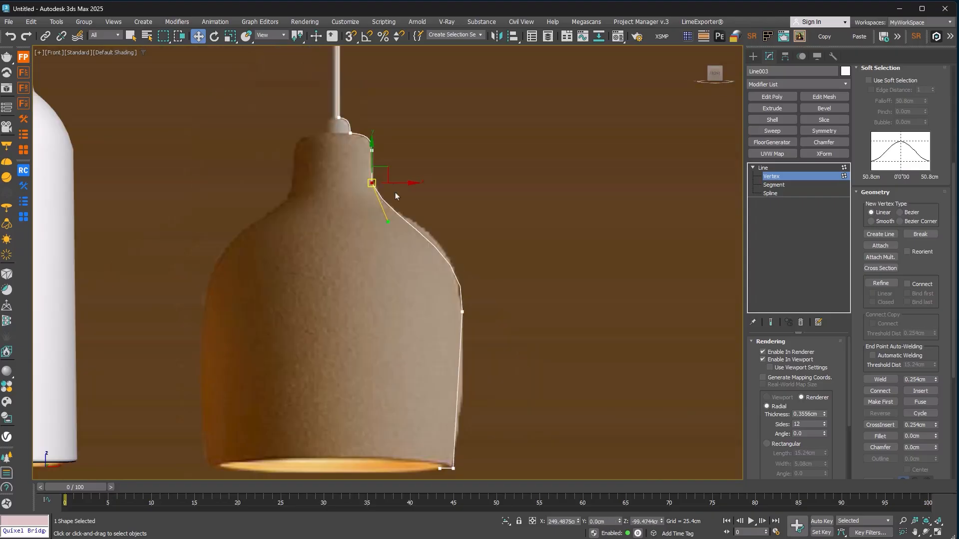
scroll(394, 196, up, 4)
drag(366, 234, 405, 273)
Refine the shoulder curve against the reference by lengthening the side vertex's upper handle and shortening the neck-base vertex's lower handle.
drag(486, 425, 487, 425)
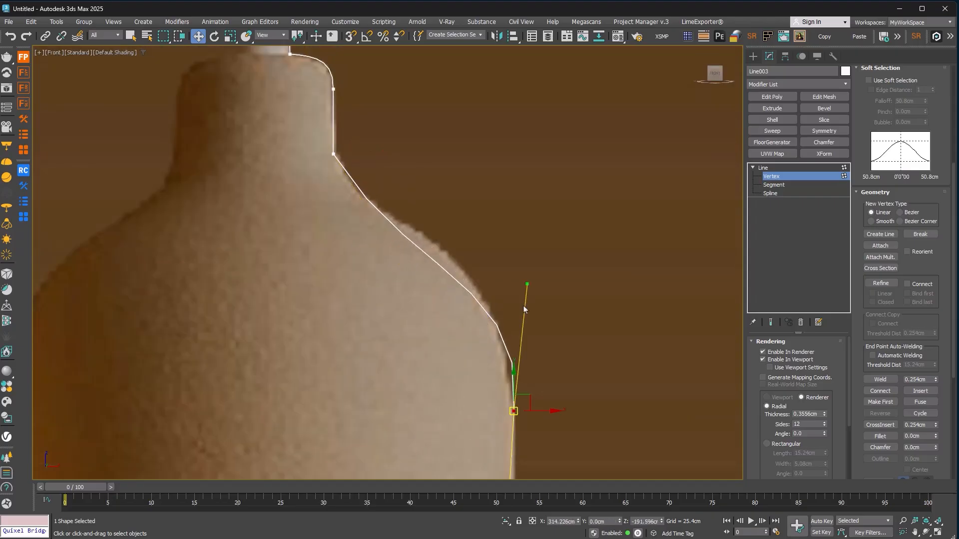
drag(528, 284, 483, 200)
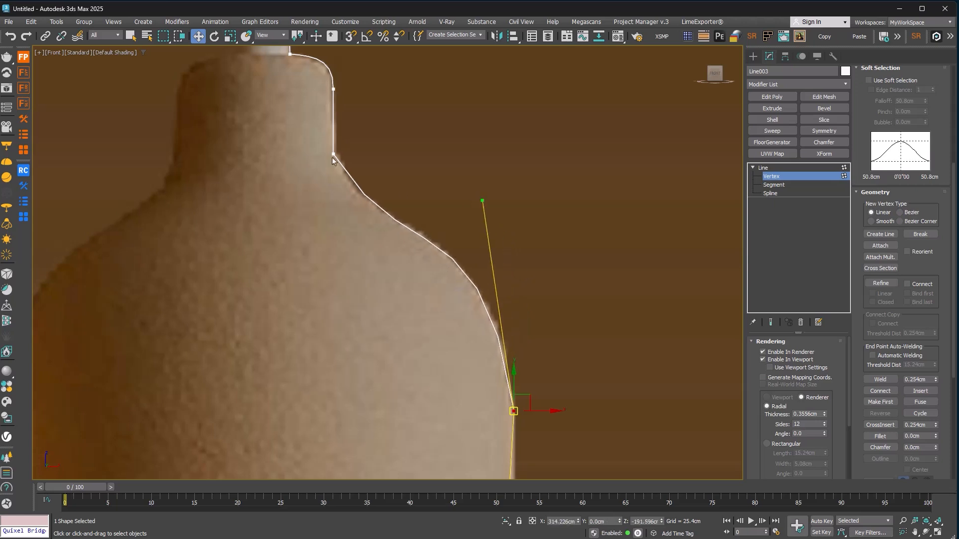
drag(295, 171, 295, 173)
drag(404, 276, 352, 232)
Bow the right pendant's lower side outward to the reference edge with the side vertex's lower handle, leaving the vertex deselected.
middle_drag(437, 220, 445, 88)
scroll(445, 88, down, 2)
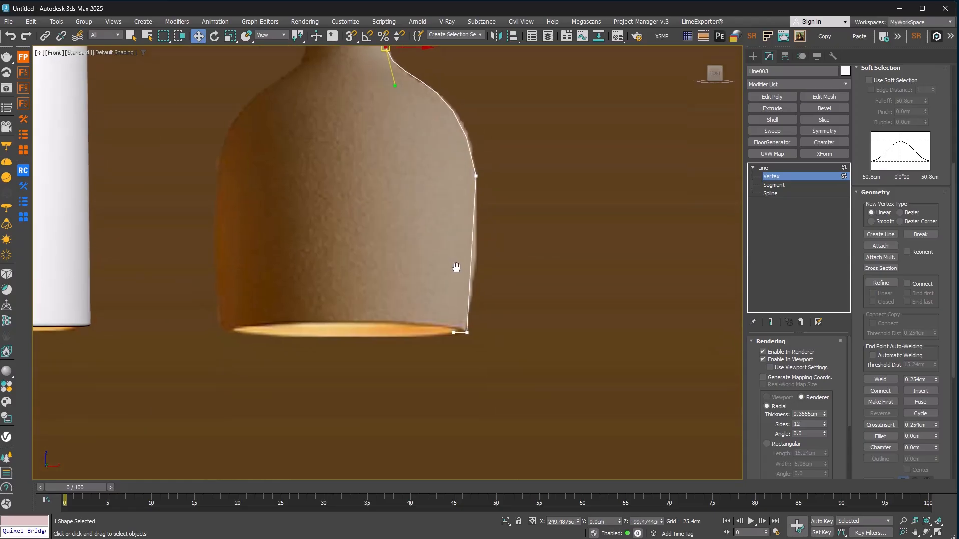
scroll(457, 268, up, 1)
drag(478, 213, 492, 229)
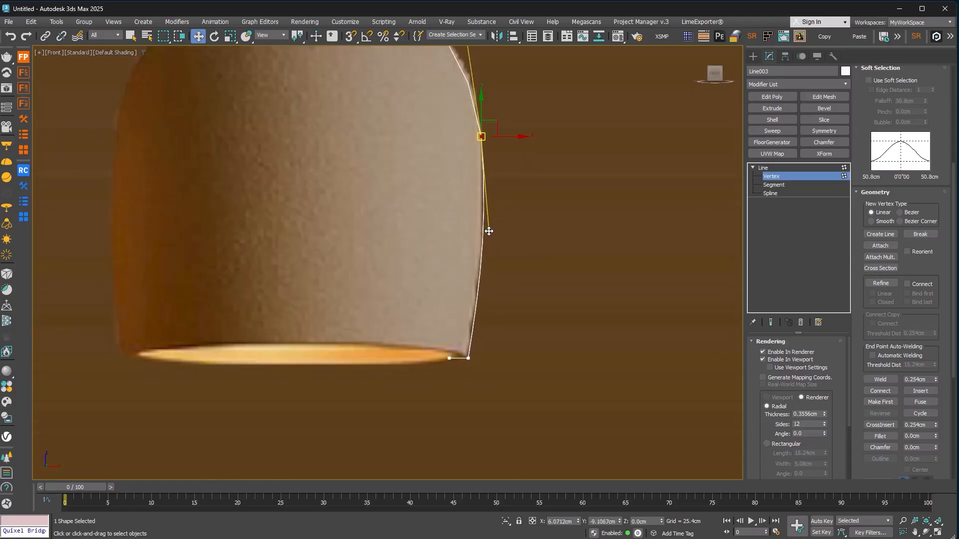
click(506, 193)
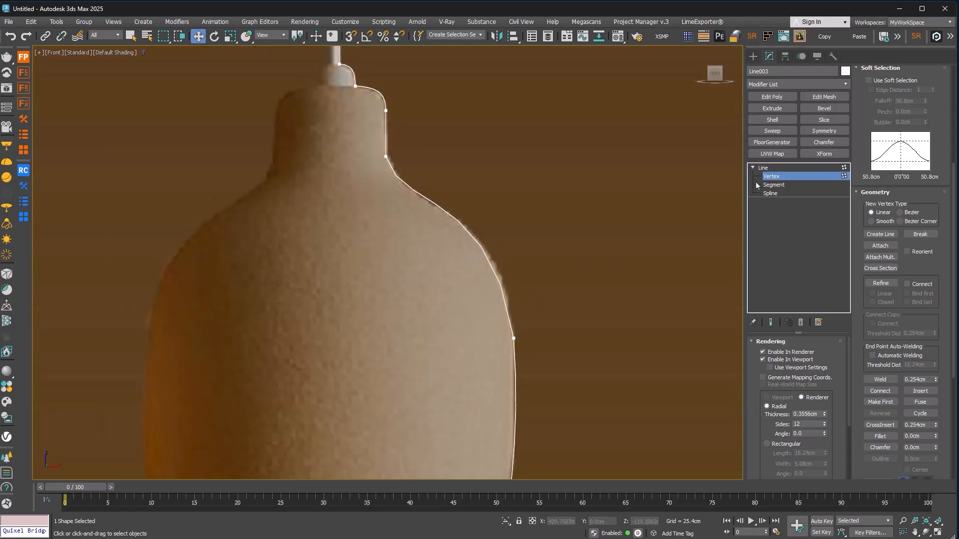
Leave vertex editing and smooth the right pendant's line with Adaptive interpolation, comparing the curve with and without it.
click(763, 168)
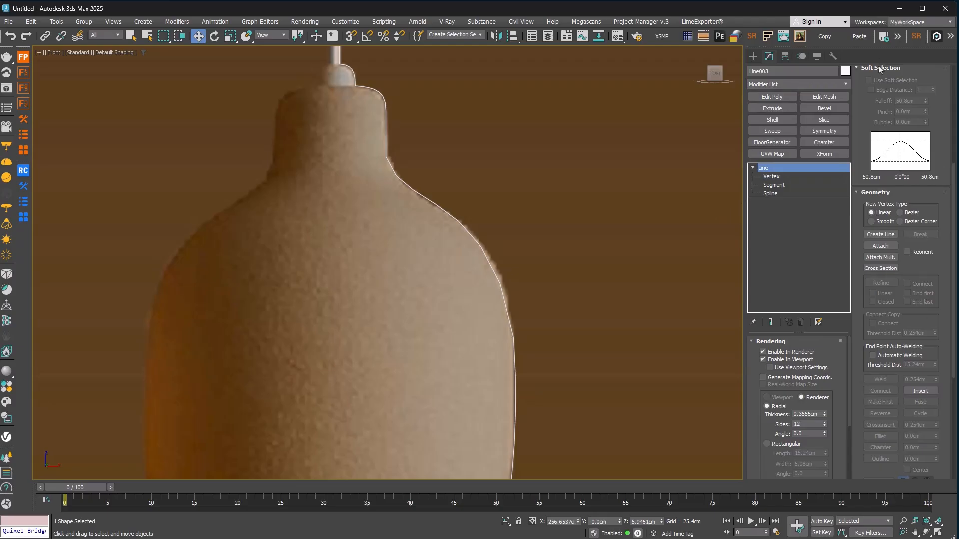
click(879, 68)
click(879, 79)
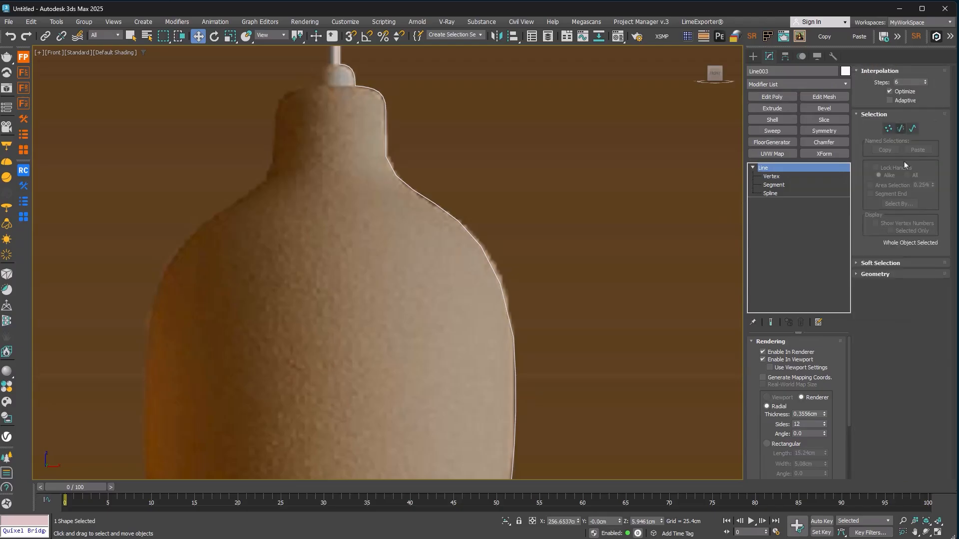
click(802, 342)
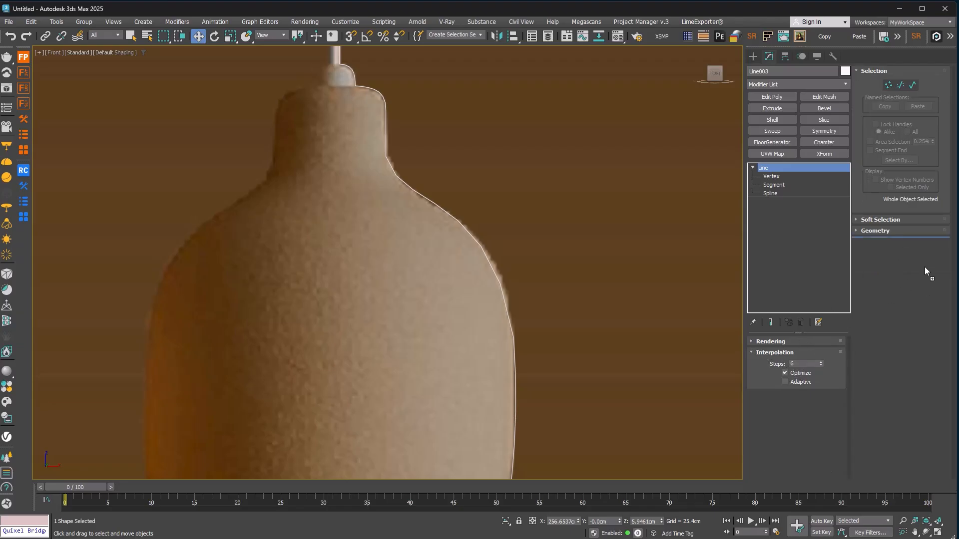
drag(923, 272, 920, 244)
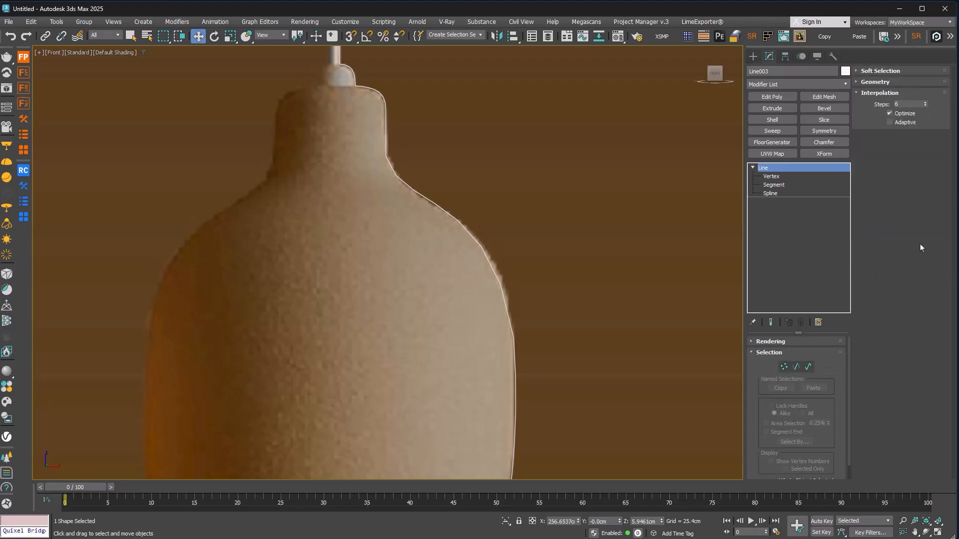
click(890, 123)
scroll(498, 263, up, 5)
click(903, 123)
click(903, 122)
click(903, 121)
click(902, 121)
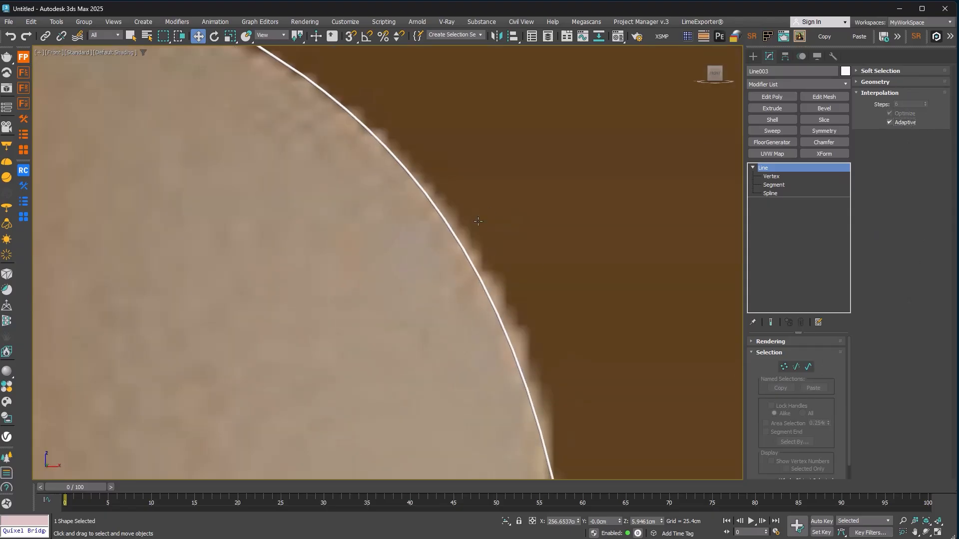
scroll(478, 222, down, 5)
scroll(467, 239, down, 5)
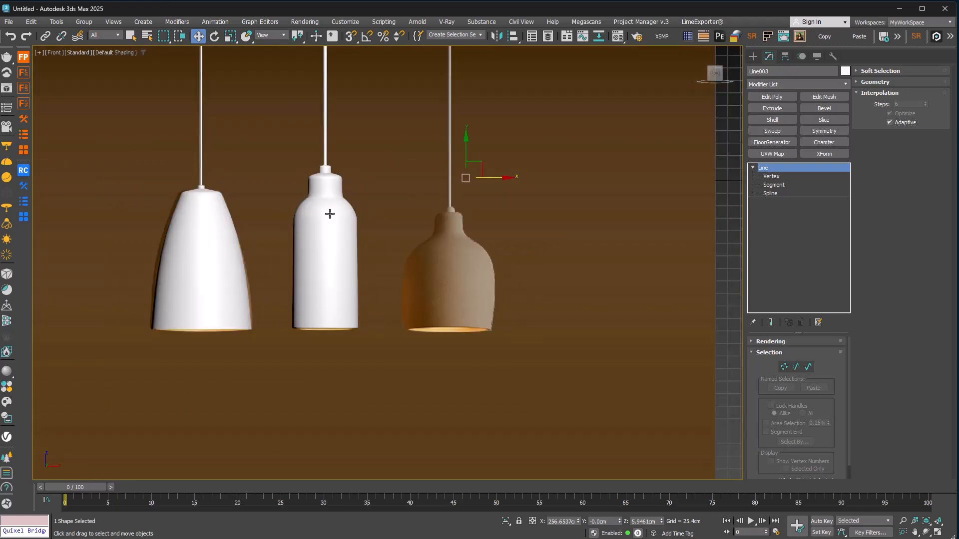
Copy the Lathe and Shell modifiers from the middle pendant onto the right pendant's line.
click(330, 213)
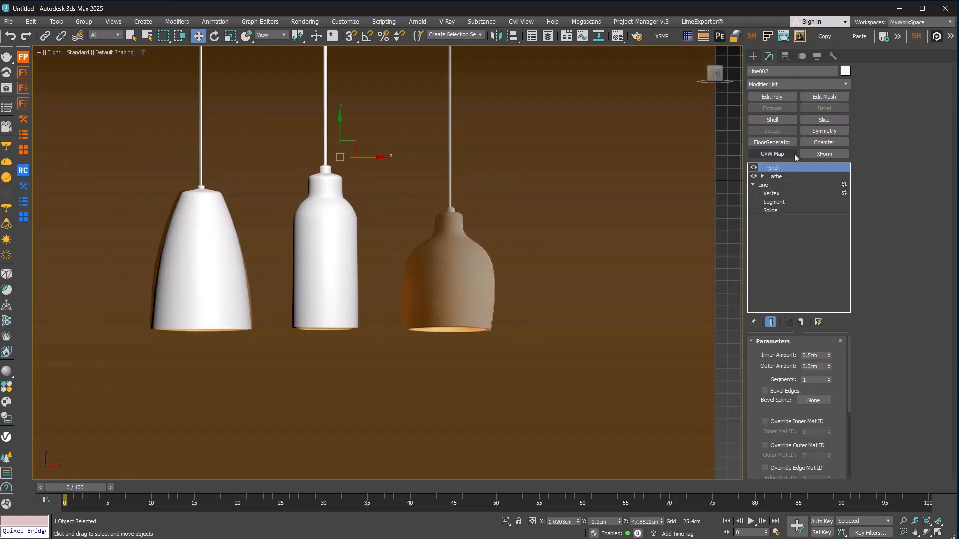
click(474, 235)
click(343, 255)
drag(786, 169, 463, 269)
middle_drag(467, 231, 483, 295)
scroll(473, 297, up, 5)
scroll(473, 297, down, 6)
scroll(549, 395, up, 3)
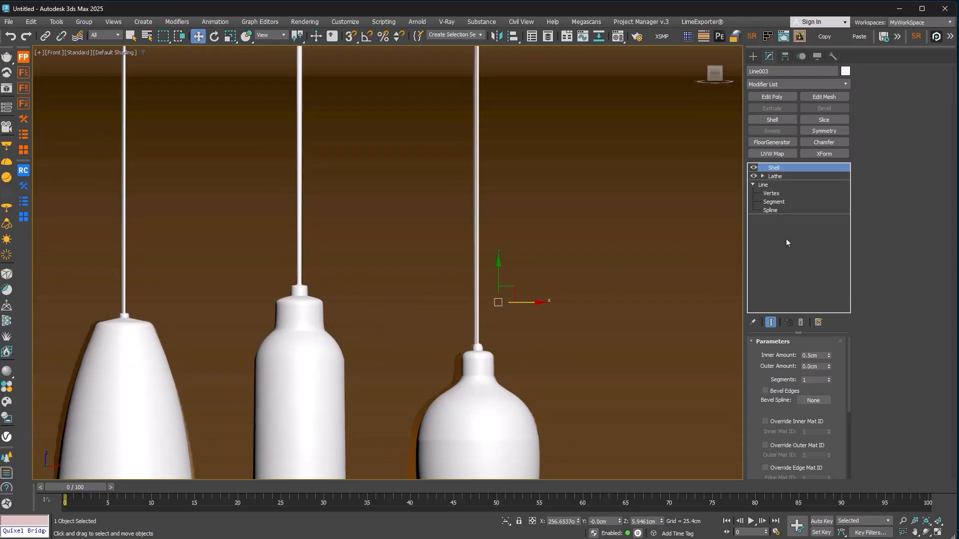
Select the right profile's ceiling cap, cord and collar vertices, display the end result and move them about 5.7 cm outward along X.
click(774, 202)
scroll(477, 346, up, 6)
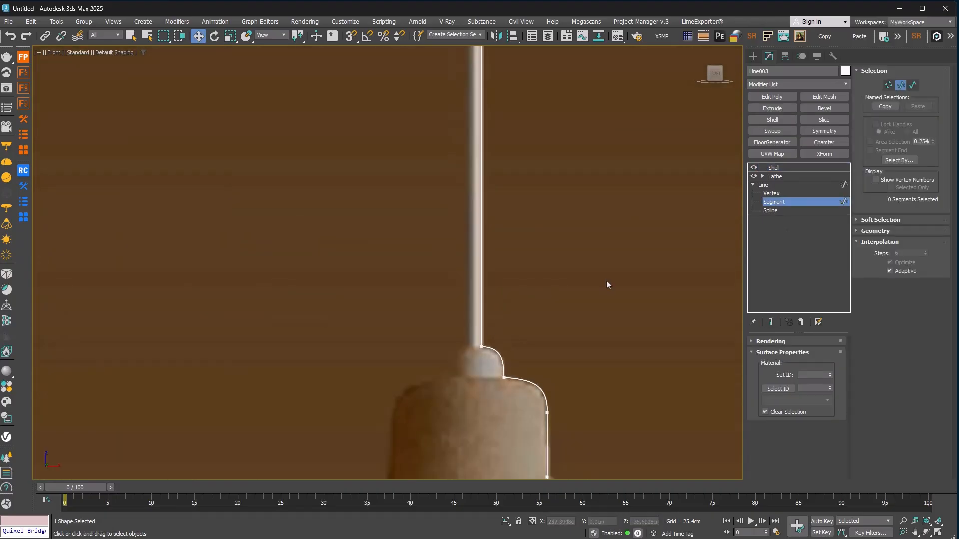
click(772, 193)
drag(493, 377, 469, 394)
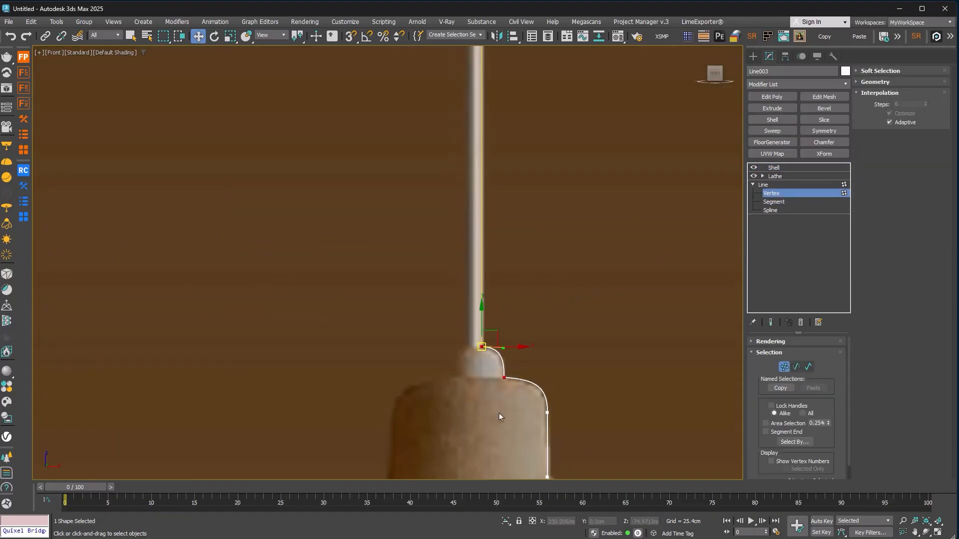
scroll(508, 420, down, 6)
scroll(510, 277, up, 2)
ctrl+drag(527, 202, 476, 295)
middle_drag(539, 340, 548, 195)
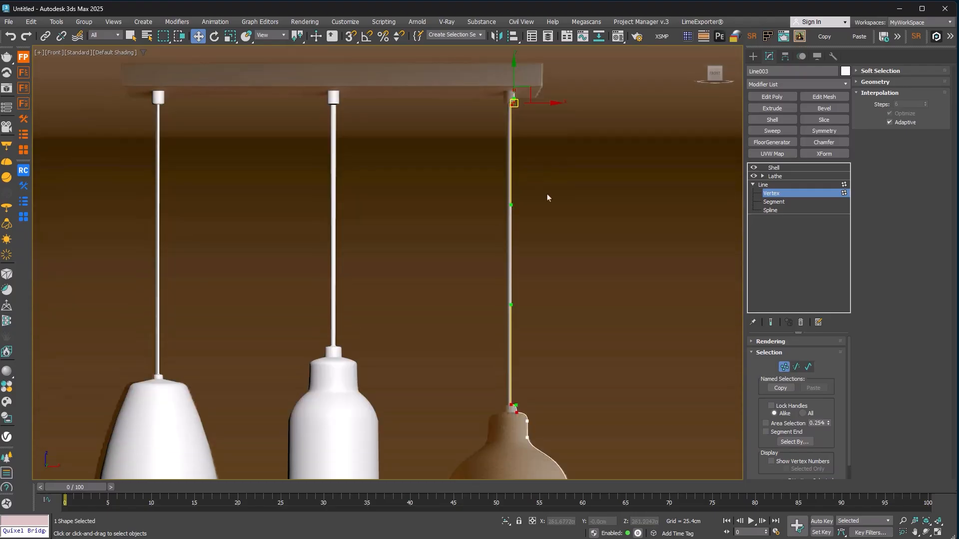
click(770, 323)
scroll(514, 97, up, 3)
mouse_move(528, 104)
mouse_down()
mouse_move(519, 109)
mouse_move(535, 115)
mouse_up()
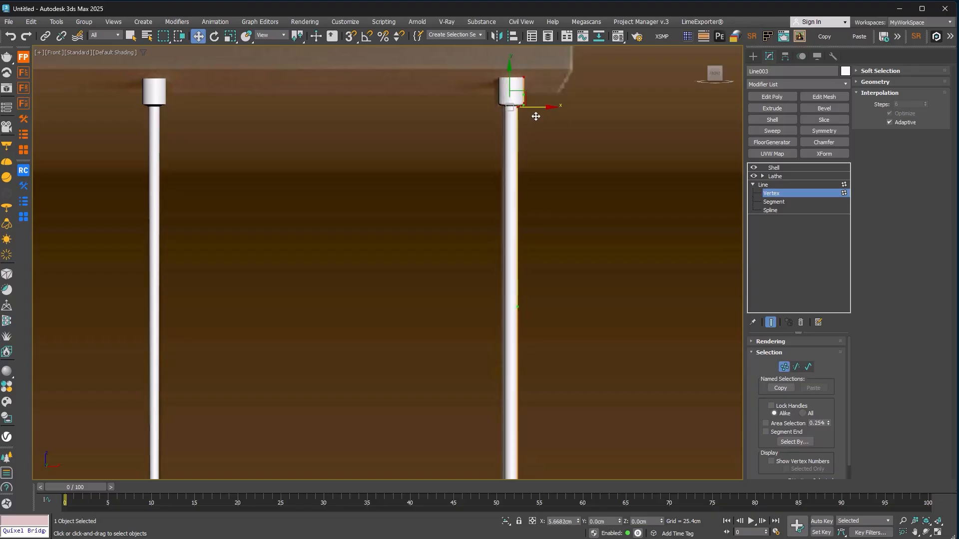
Widen the right pendant's cord and collar further by moving the selected vertices about 1.4 cm more outward along X.
scroll(528, 116, down, 4)
middle_drag(575, 292, 562, 233)
scroll(496, 278, up, 5)
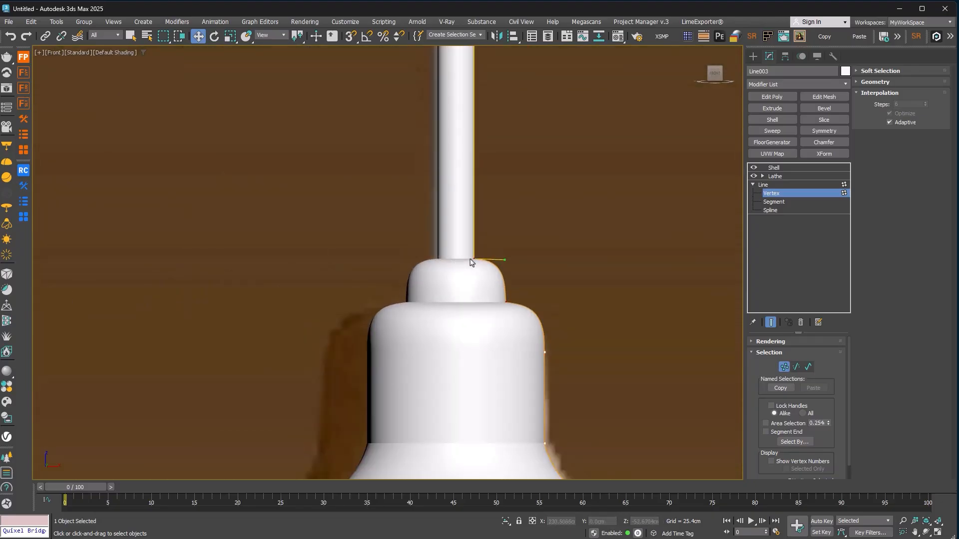
drag(506, 259, 517, 263)
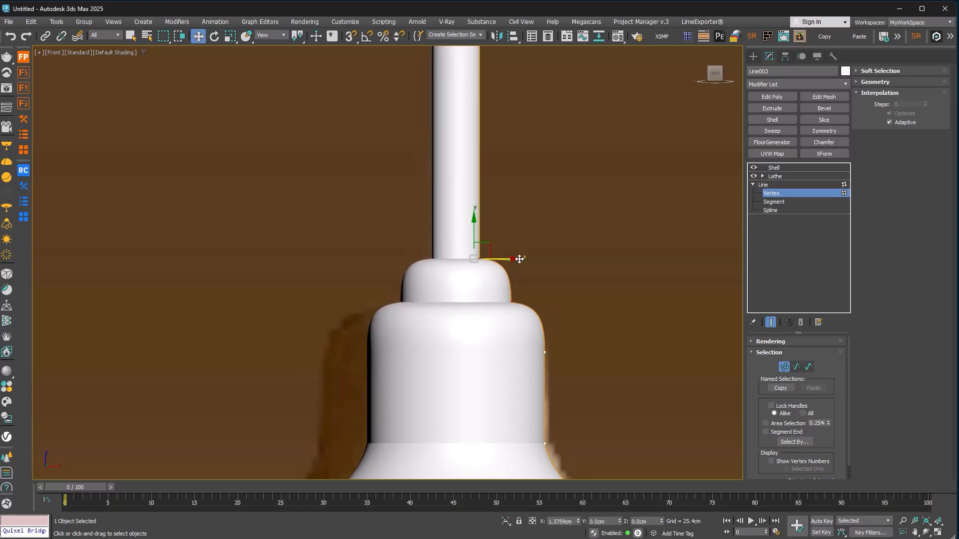
Nudge the right pendant's selected cord and collar vertices slightly inward along X, leave vertex editing and deselect the lamp.
scroll(517, 263, down, 6)
scroll(535, 288, up, 2)
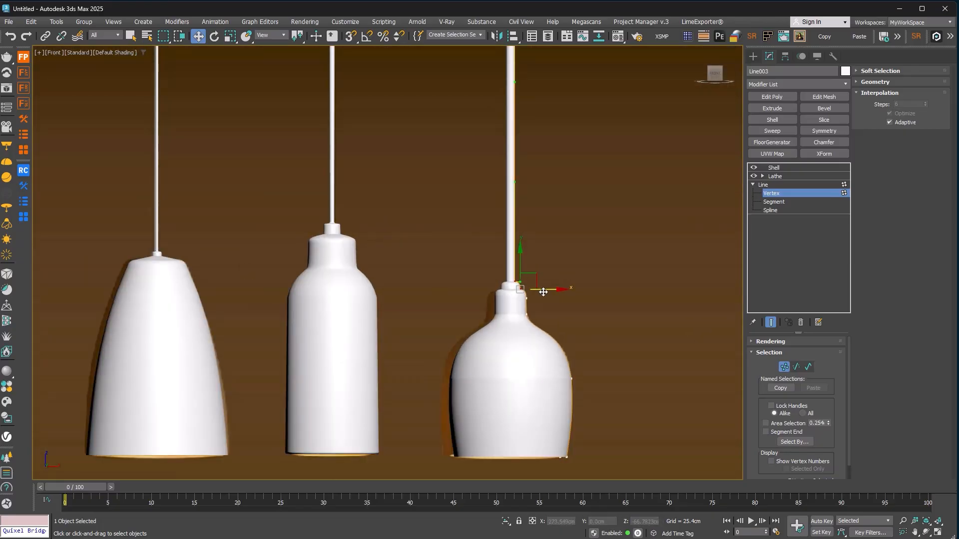
drag(544, 292, 540, 291)
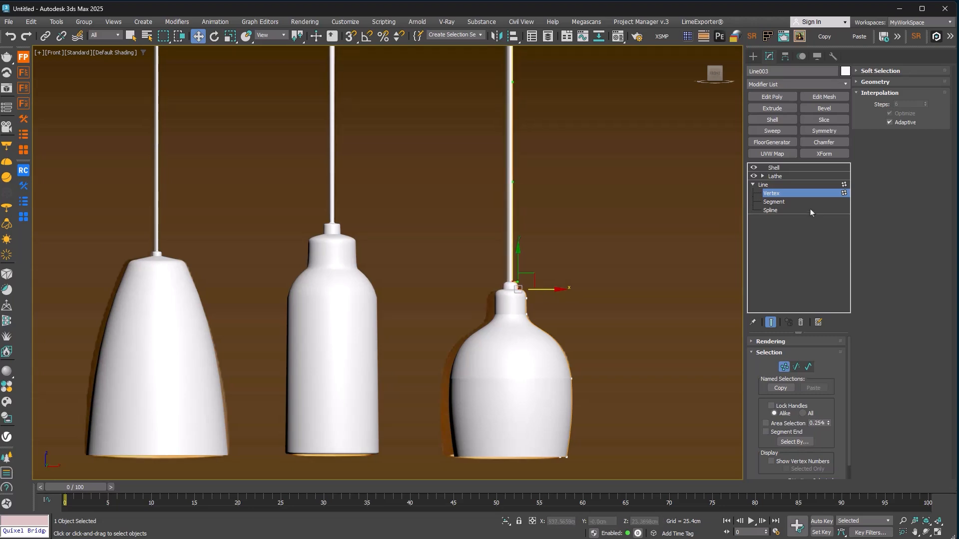
click(780, 185)
click(778, 169)
scroll(509, 237, down, 7)
click(561, 347)
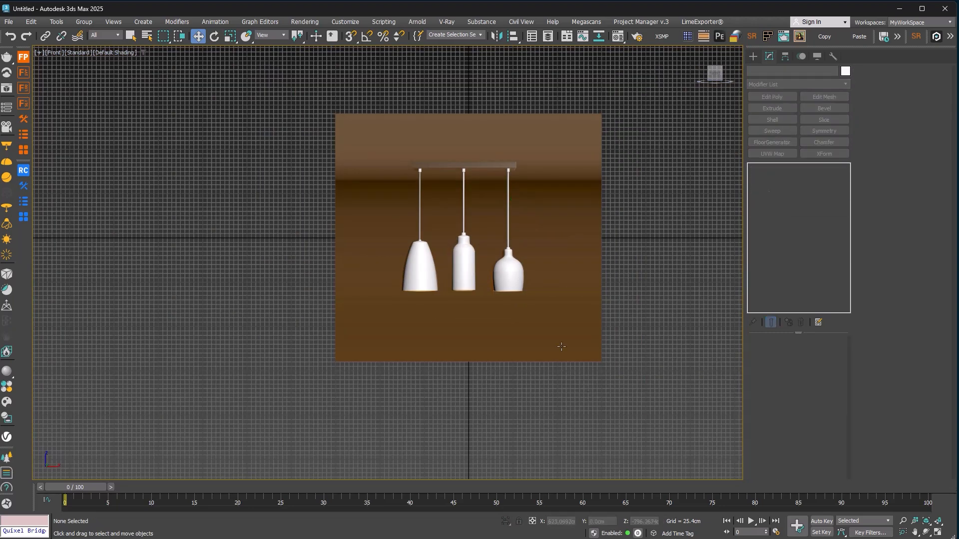
Examine the right pendant's shade around its widest part, in the front view and in perspective.
scroll(505, 280, up, 8)
middle_drag(522, 271, 460, 291)
scroll(501, 224, up, 6)
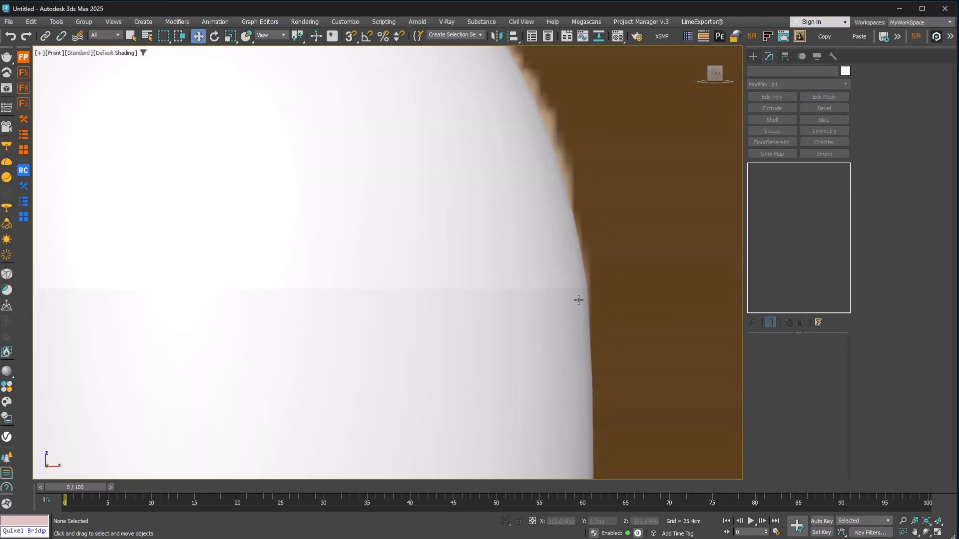
scroll(578, 300, down, 5)
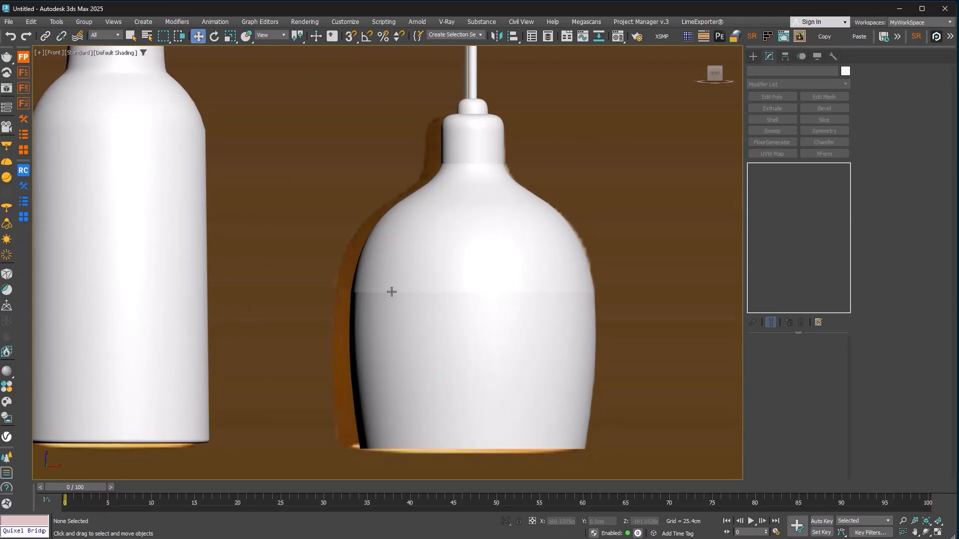
middle_drag(591, 308, 520, 304)
scroll(537, 279, up, 4)
scroll(537, 277, down, 4)
key(p)
scroll(505, 339, up, 10)
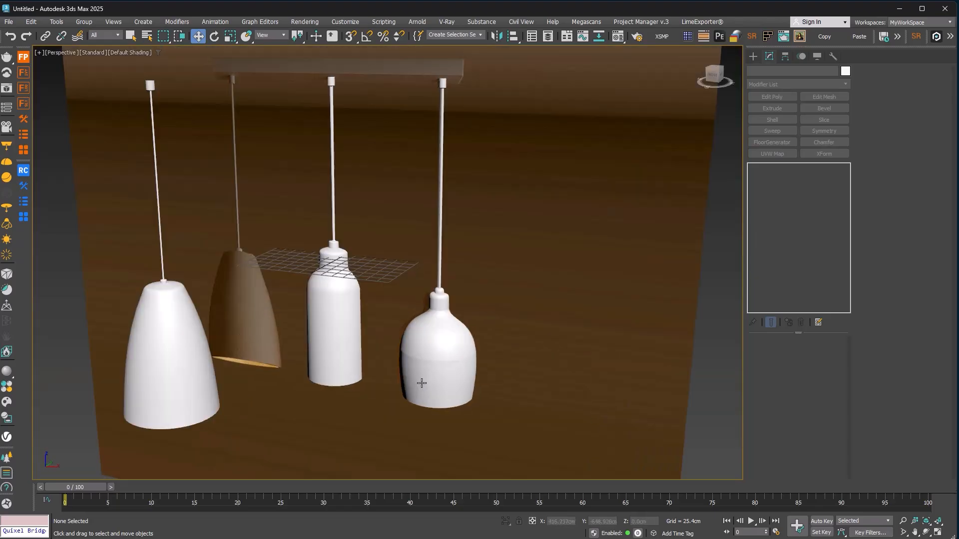
scroll(505, 338, up, 3)
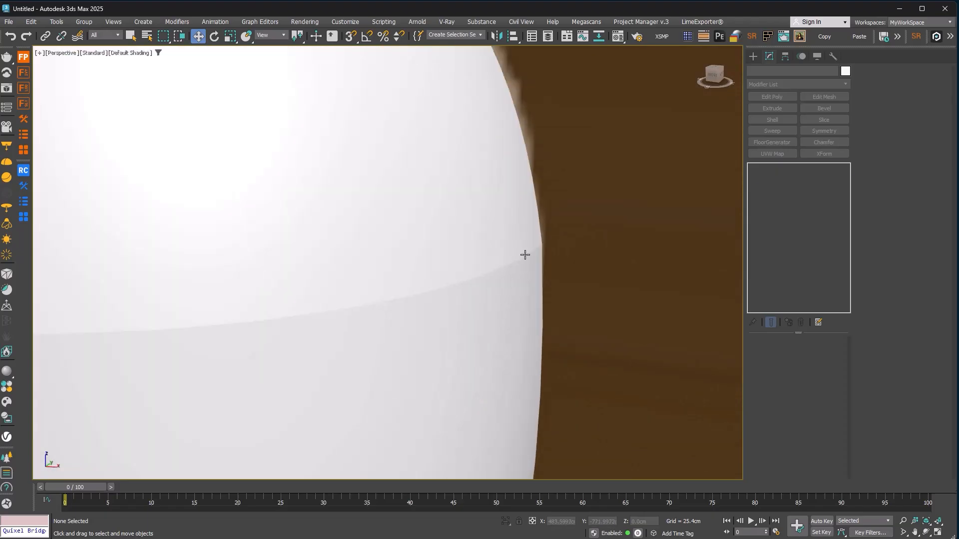
Select the vertex at the shading crease on the right pendant's profile, keeping the lathed end result displayed.
click(525, 255)
click(770, 194)
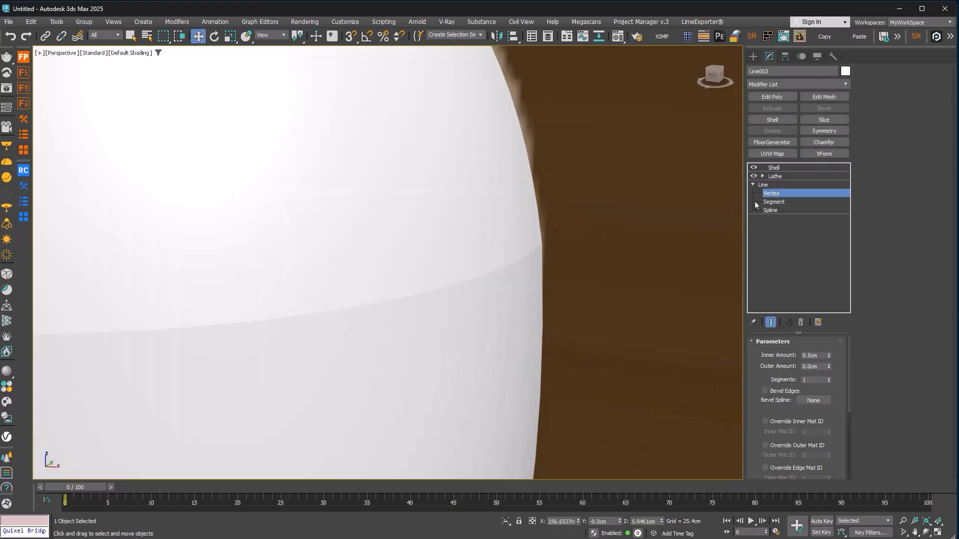
click(769, 323)
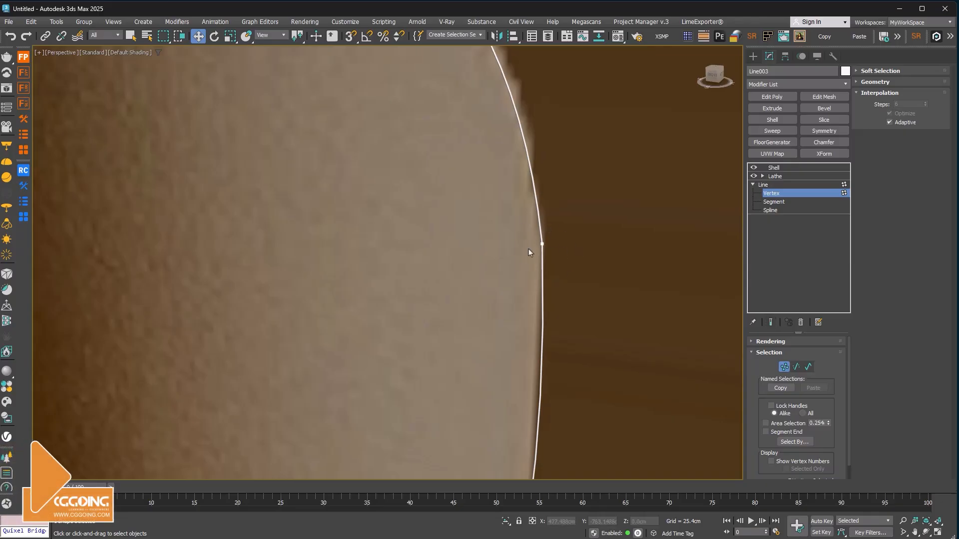
click(771, 323)
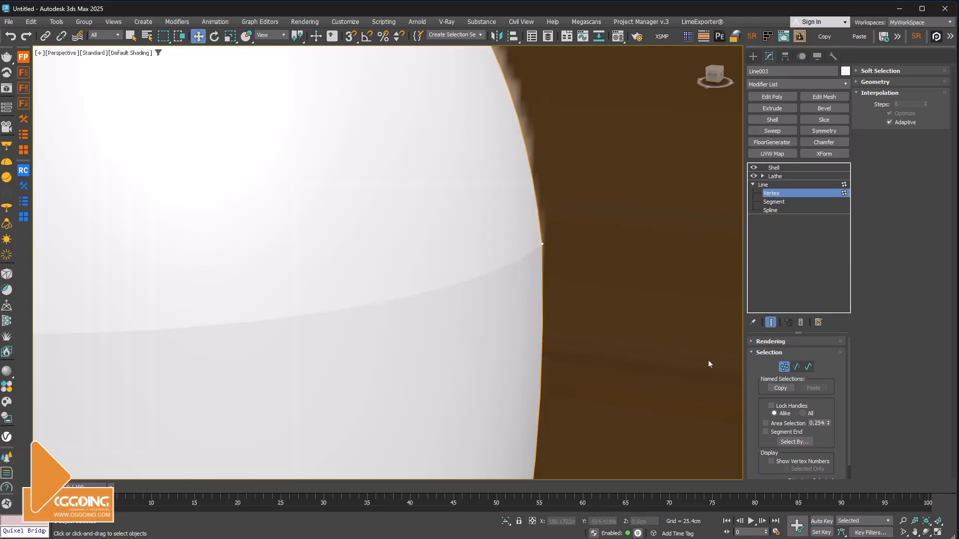
drag(533, 270, 534, 271)
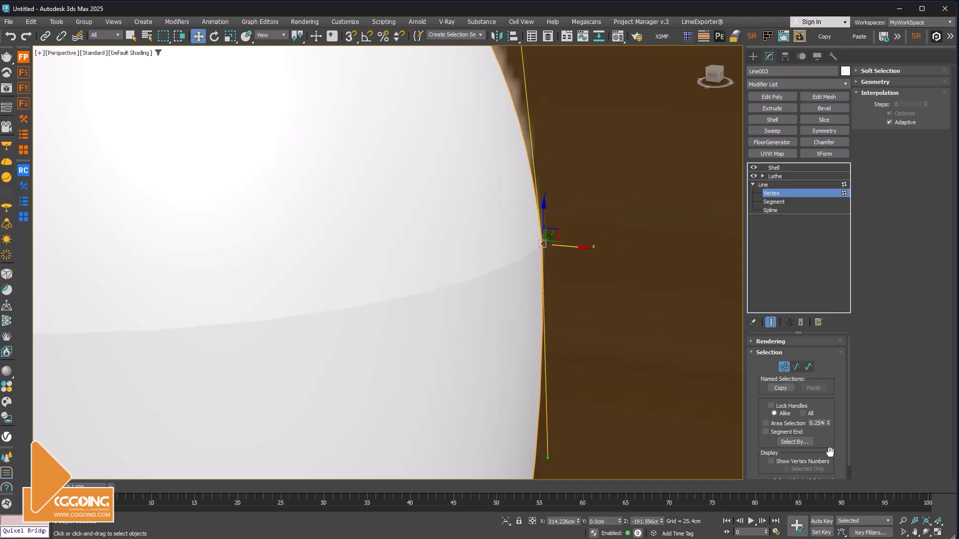
drag(829, 452, 826, 372)
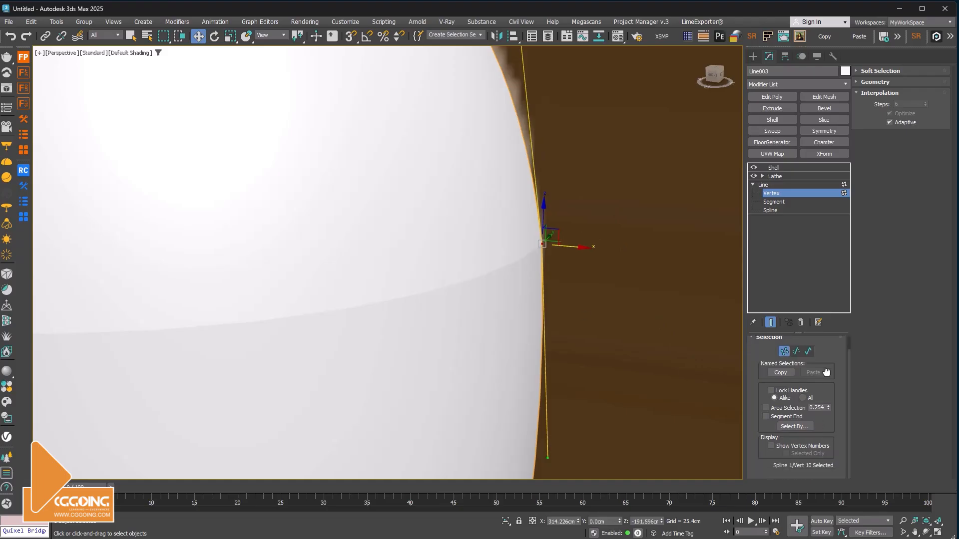
Fillet the selected crease vertex to smooth the shade, and return to the Shell level of the modifier stack.
click(877, 83)
click(880, 273)
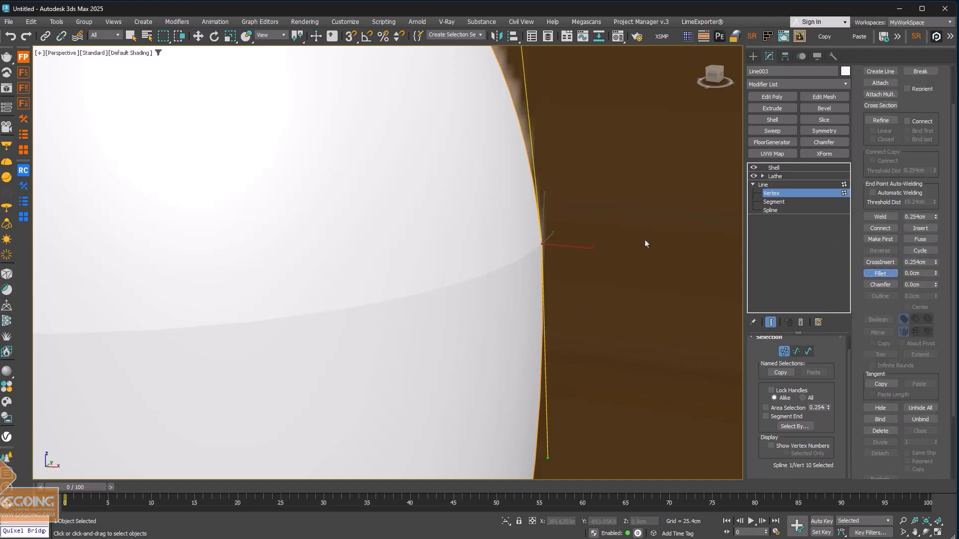
drag(543, 226, 542, 259)
scroll(600, 258, down, 6)
alt+middle_drag(601, 258, 658, 240)
click(775, 176)
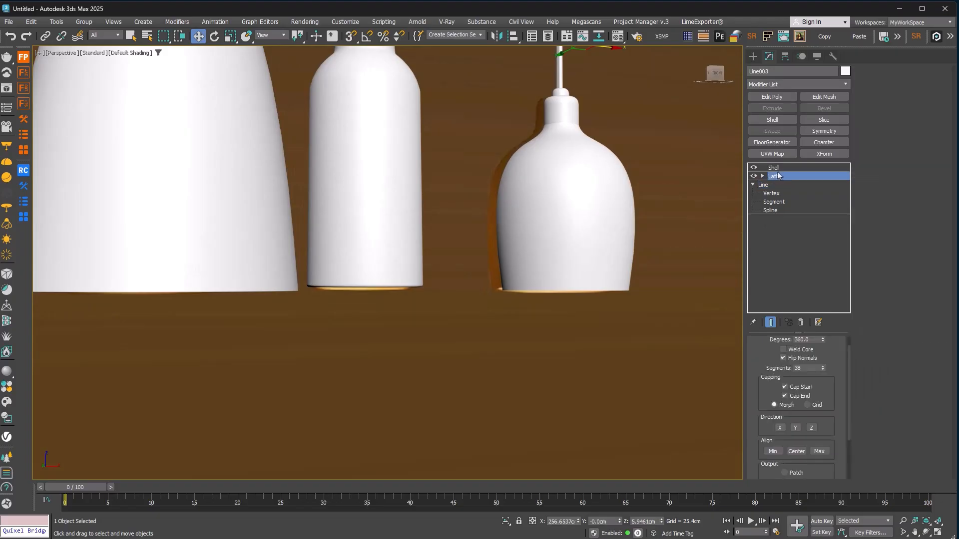
click(773, 167)
Move the left pendant about 297 cm along Y, bringing it in line with the other two lamps.
scroll(505, 244, down, 8)
alt+middle_drag(505, 244, 555, 254)
click(554, 245)
scroll(502, 222, up, 4)
click(493, 260)
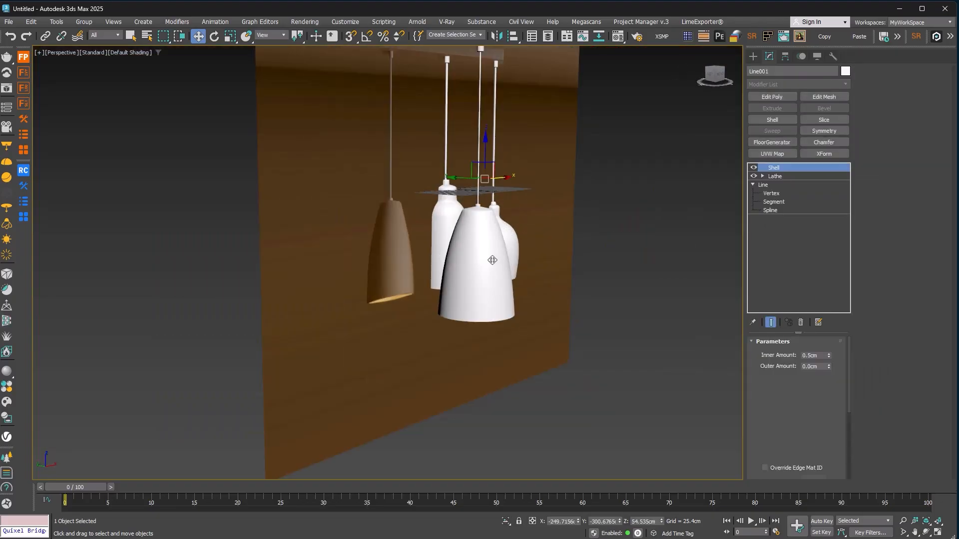
alt+middle_drag(492, 261, 491, 283)
drag(452, 190, 371, 172)
alt+middle_drag(371, 171, 404, 200)
Create a box over the reference's ceiling bar in the front view, about 599.58 cm wide, 35.77 cm long and 54.38 cm high.
click(753, 57)
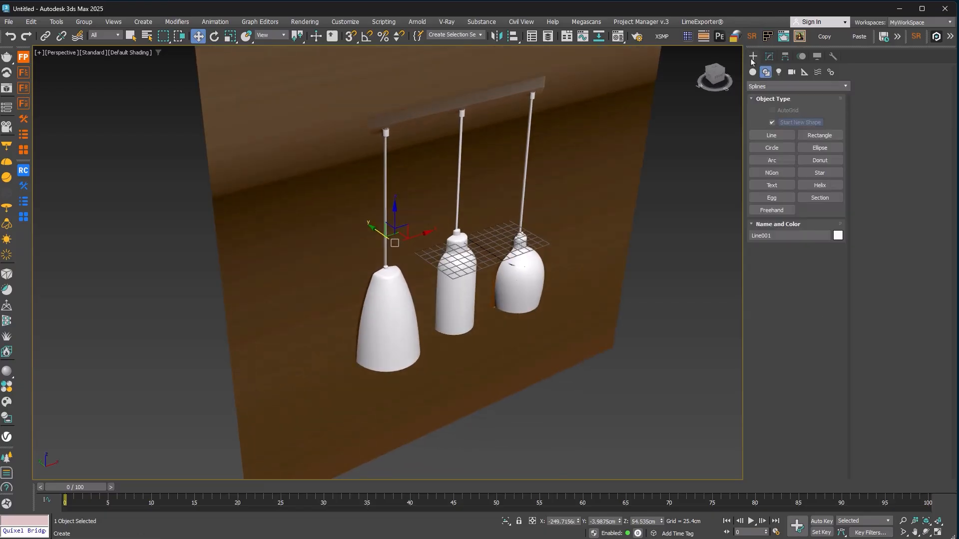
click(753, 72)
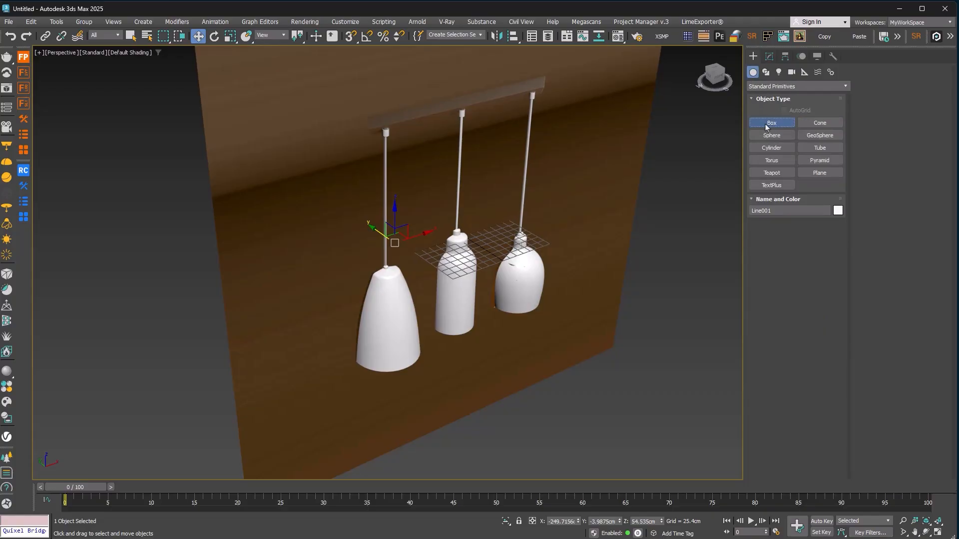
click(767, 124)
key(f)
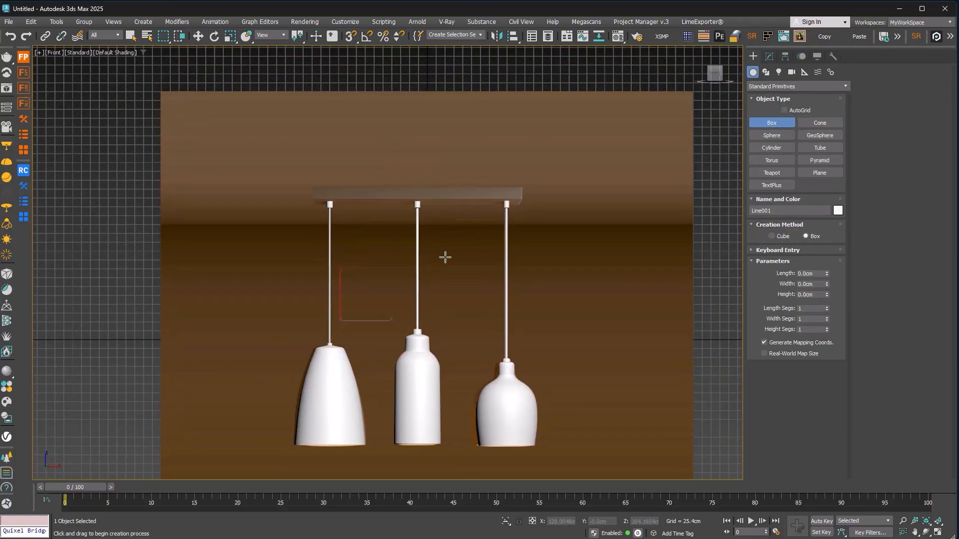
drag(314, 188, 522, 200)
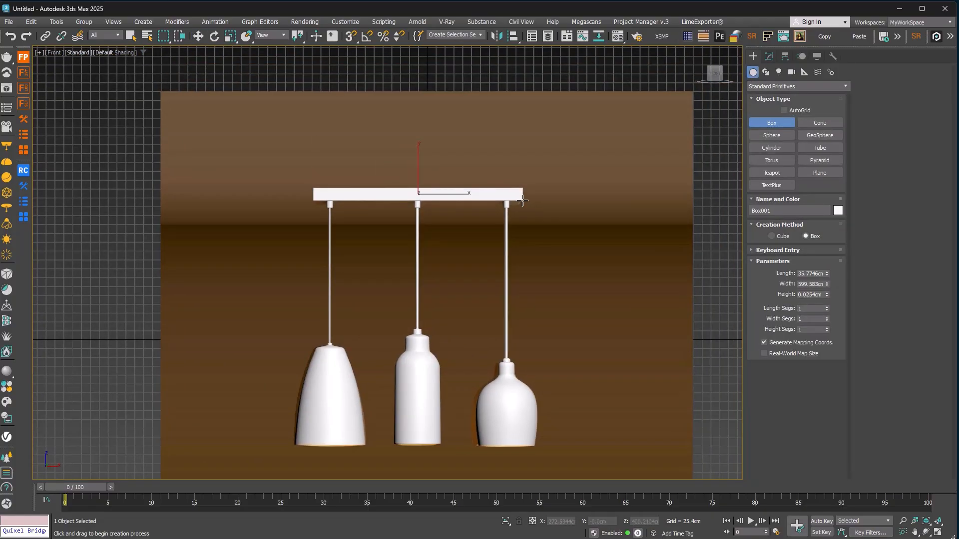
click(315, 181)
scroll(514, 222, down, 5)
key(p)
mouse_move(516, 223)
middle_down()
mouse_move(526, 228)
mouse_move(569, 180)
middle_up()
right_click(568, 180)
Move the reference image plane back along Y, away from the lamps and the ceiling box.
key(F3)
middle_drag(427, 125, 454, 179)
key(F3)
scroll(448, 164, up, 4)
scroll(448, 123, down, 6)
click(523, 87)
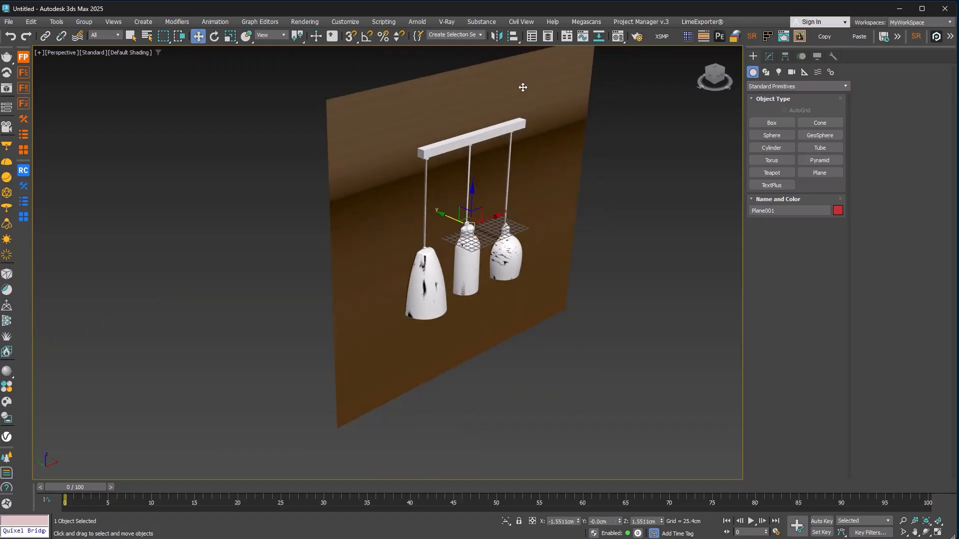
drag(449, 222, 465, 145)
scroll(452, 151, up, 5)
Show edged faces and set the ceiling box's length, width and height segments to 2.
click(439, 179)
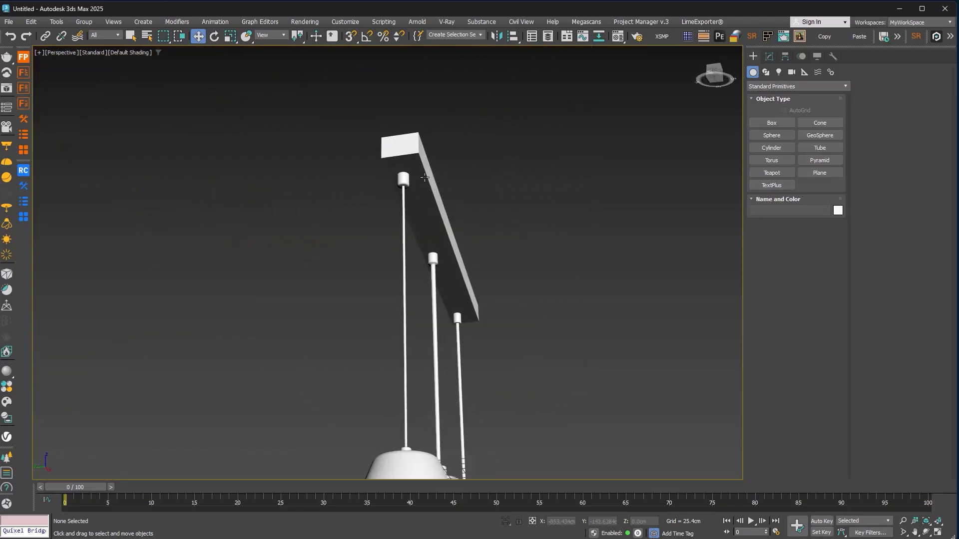
key(F4)
scroll(399, 176, up, 3)
click(769, 56)
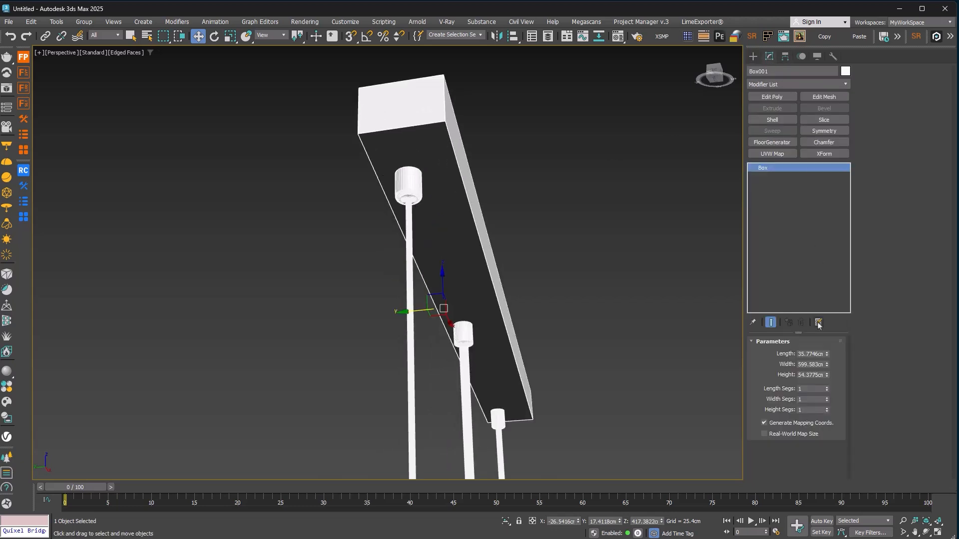
click(827, 387)
click(827, 408)
click(504, 181)
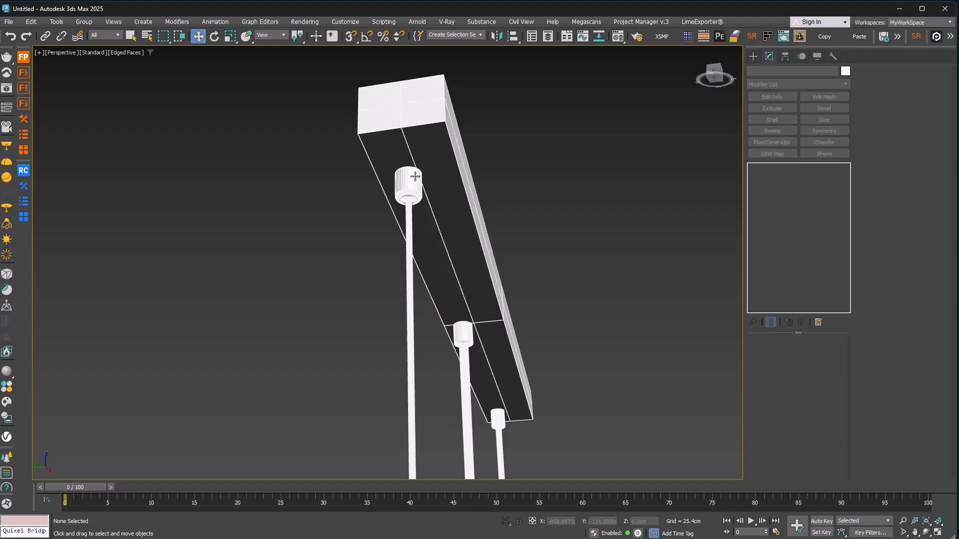
In the top view, move the middle pendant along Y to about -10.01 cm, onto the ceiling box's centre line.
click(415, 175)
middle_drag(495, 206, 497, 203)
key(t)
click(472, 333)
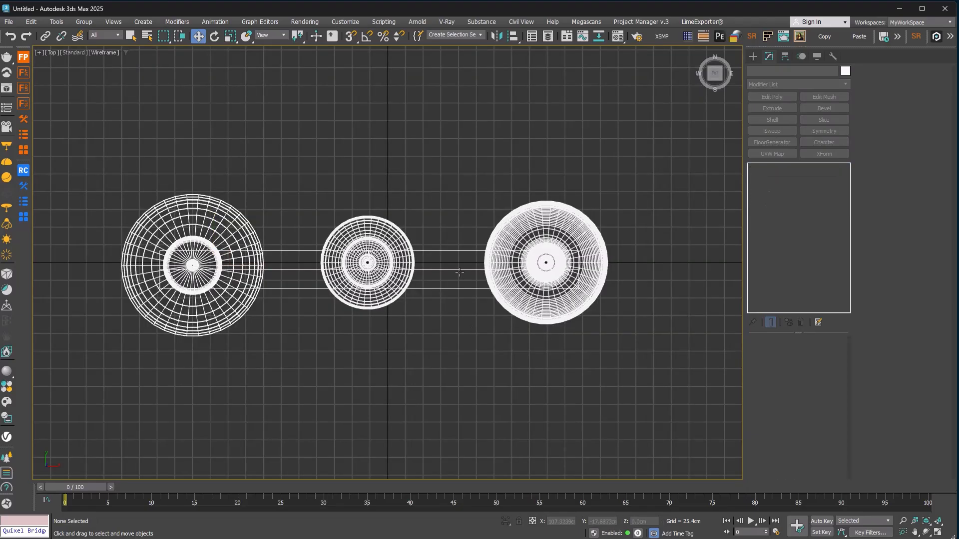
scroll(403, 270, up, 4)
click(404, 270)
scroll(340, 247, up, 4)
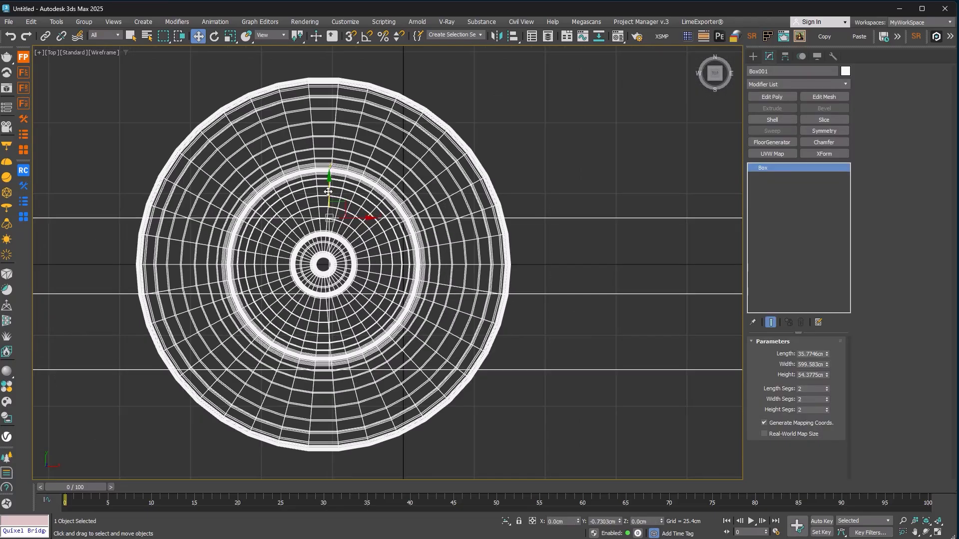
click(358, 184)
drag(408, 233, 412, 262)
scroll(440, 258, down, 4)
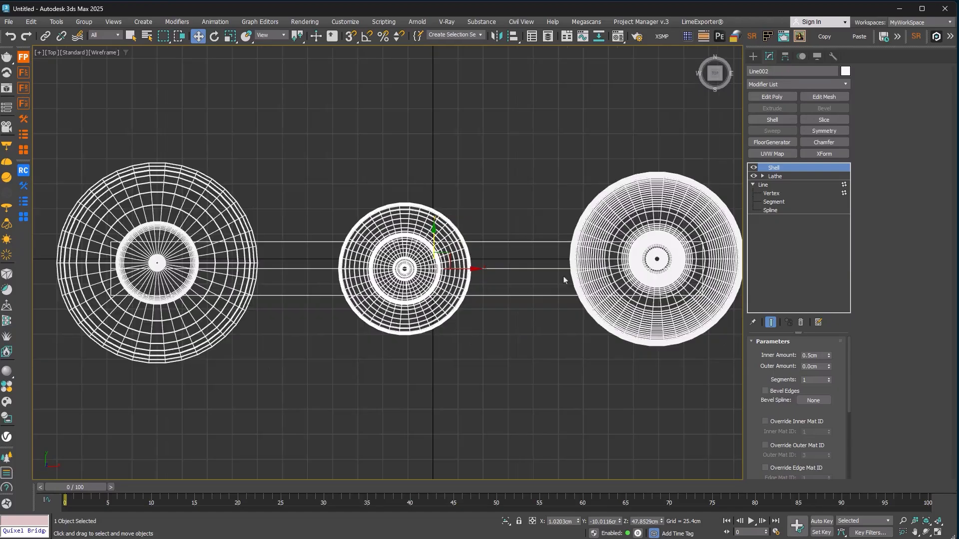
Align the right pendant with the ceiling box's centre line by moving it along Y in the top view.
middle_drag(669, 261, 484, 205)
scroll(484, 204, up, 3)
click(463, 201)
scroll(463, 201, up, 5)
middle_drag(552, 207, 552, 245)
drag(552, 245, 551, 247)
scroll(544, 244, down, 5)
Move the left pendant along Y to about -9.80 cm, onto the ceiling box's centre line.
middle_drag(537, 244, 680, 284)
scroll(335, 266, up, 2)
click(283, 283)
scroll(332, 274, up, 5)
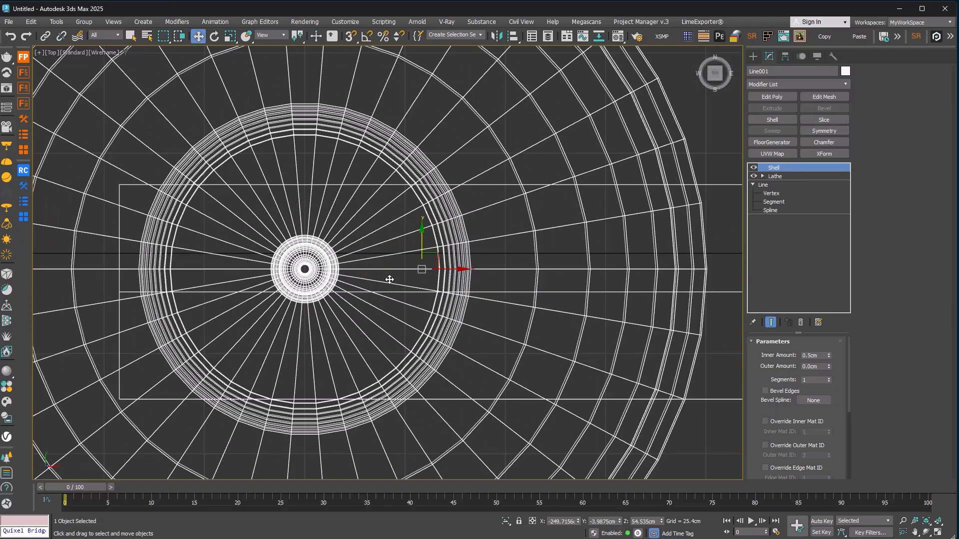
drag(421, 245, 422, 268)
scroll(421, 268, down, 5)
middle_drag(507, 357, 420, 277)
scroll(410, 335, down, 2)
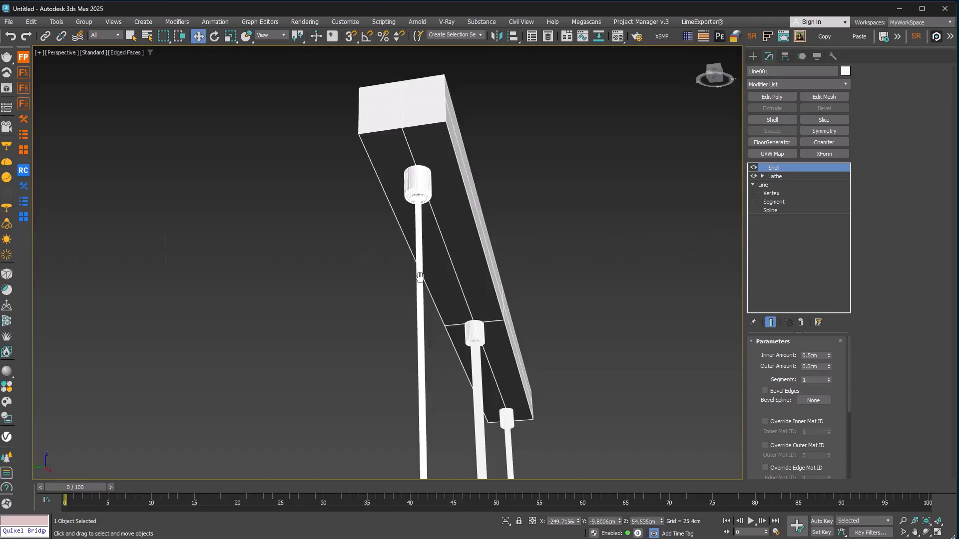
Check the pendants' alignment under the ceiling box in perspective and apply a Chamfer modifier to the box.
alt+middle_drag(420, 277, 478, 289)
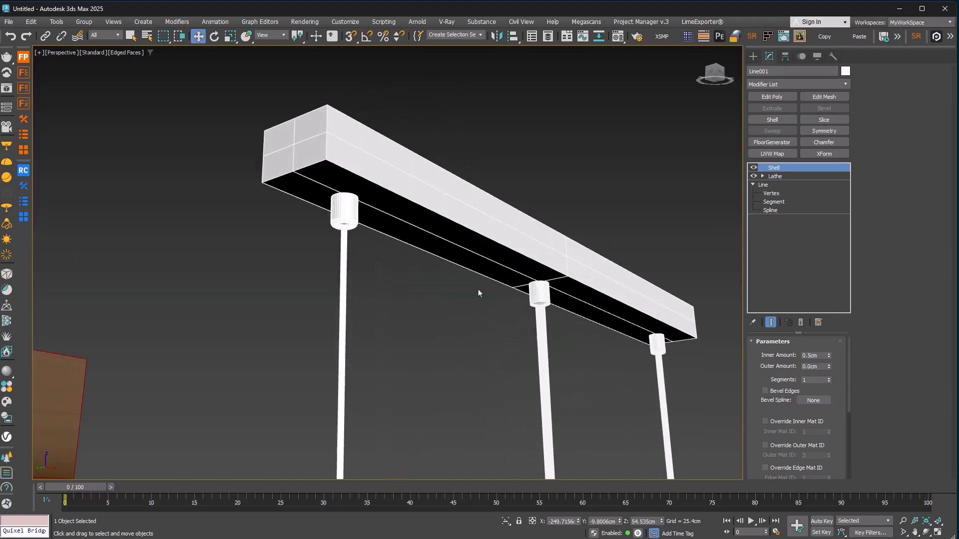
click(539, 186)
scroll(535, 261, down, 5)
mouse_move(536, 262)
alt+middle_down()
mouse_move(506, 270)
mouse_move(541, 273)
mouse_move(536, 267)
alt+middle_up()
scroll(552, 203, up, 5)
click(534, 182)
scroll(500, 165, up, 5)
key(F4)
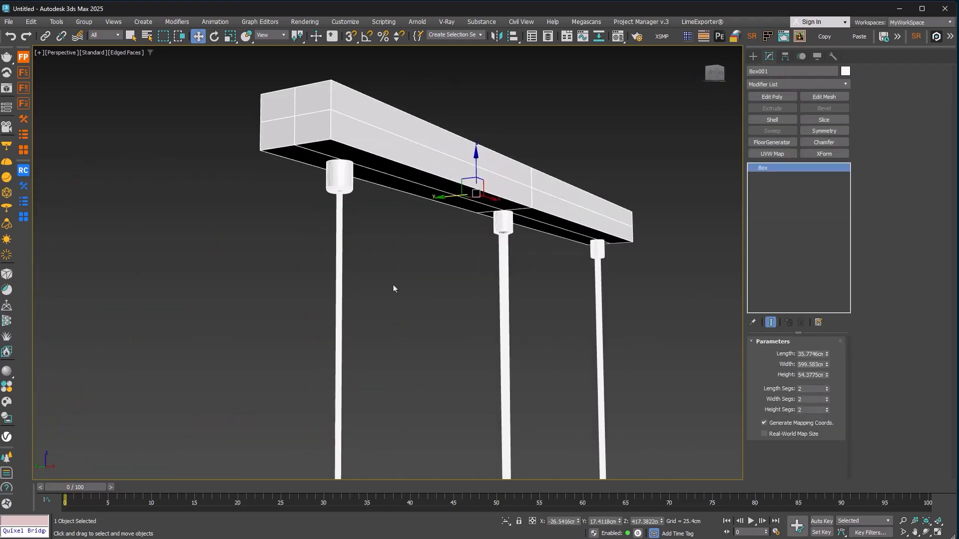
middle_drag(636, 164, 616, 220)
click(793, 82)
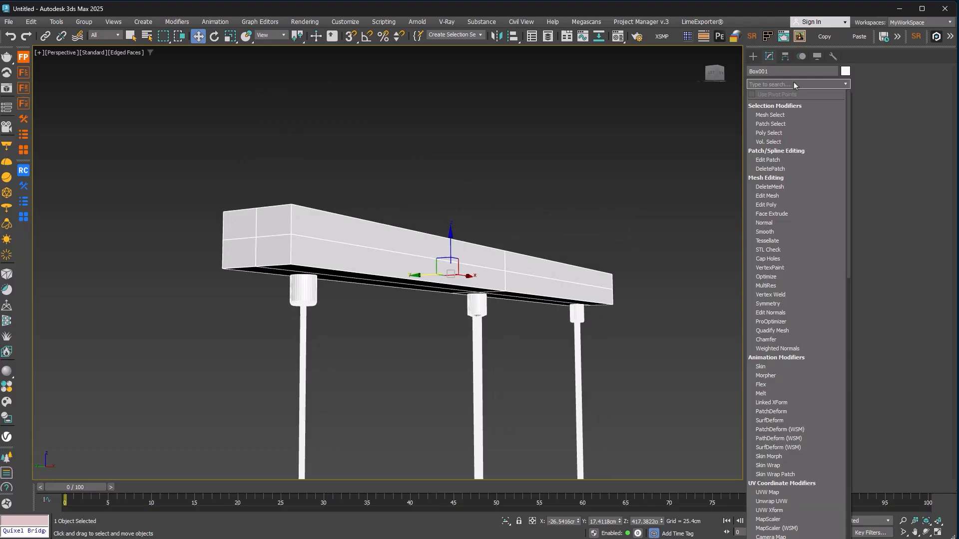
text(ch)
key(Return)
Set the ceiling box's chamfer amount to about 0.739 cm and increase its segments, checking the edges with and without edged faces.
scroll(264, 245, up, 8)
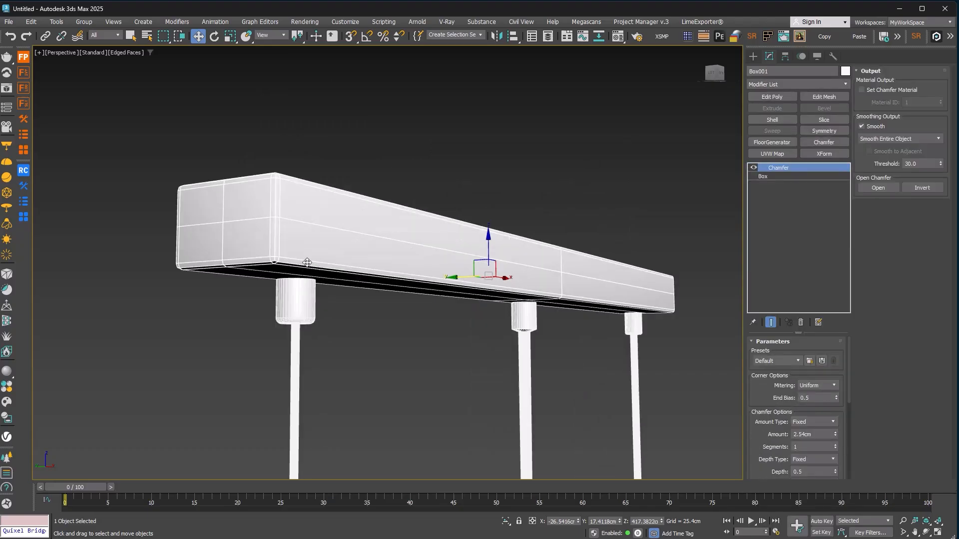
key(F4)
alt+middle_drag(264, 244, 402, 282)
key(F4)
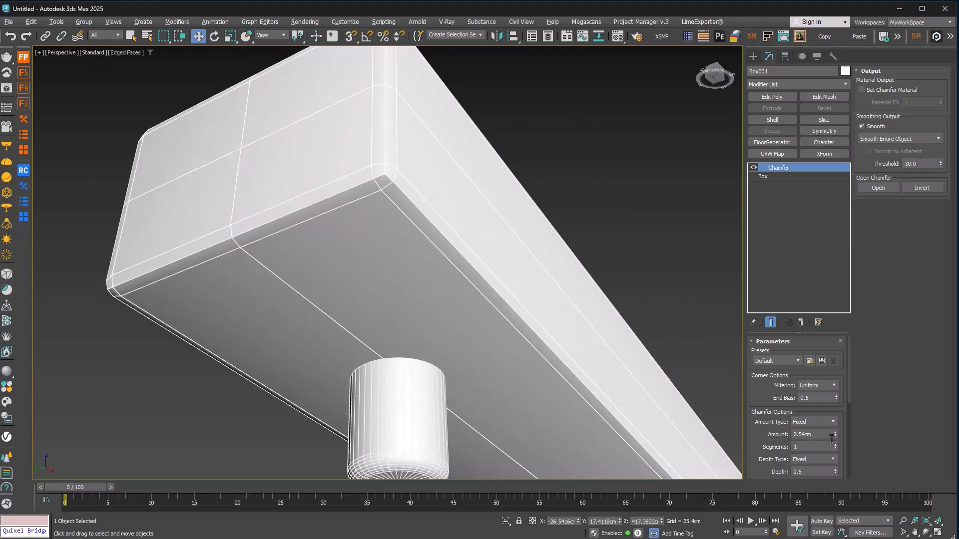
drag(835, 434, 828, 301)
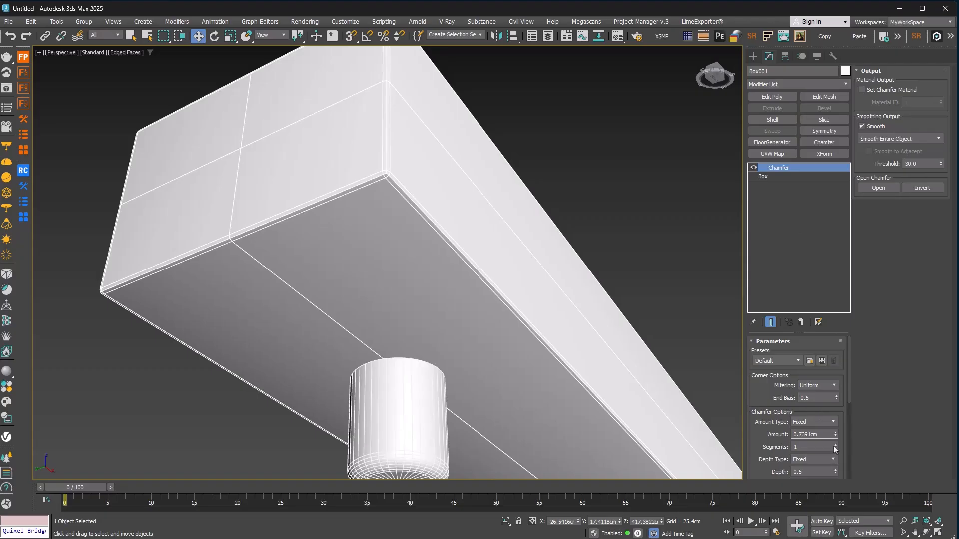
click(833, 445)
click(833, 445)
key(F4)
scroll(435, 197, down, 5)
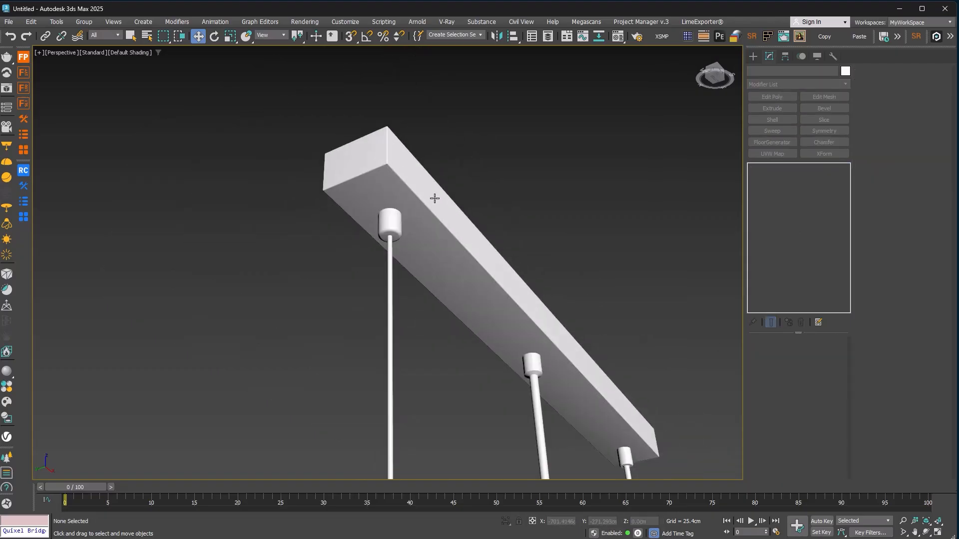
Set the ceiling box's chamfer smoothing to Smooth Chamfers Only and check its shading with and without edged faces.
scroll(454, 205, up, 10)
key(F4)
scroll(462, 179, down, 6)
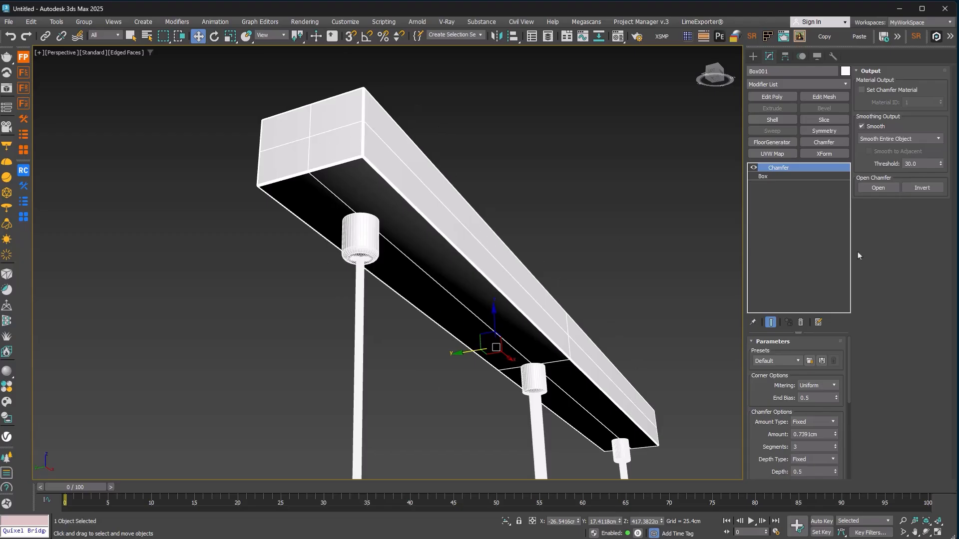
click(931, 140)
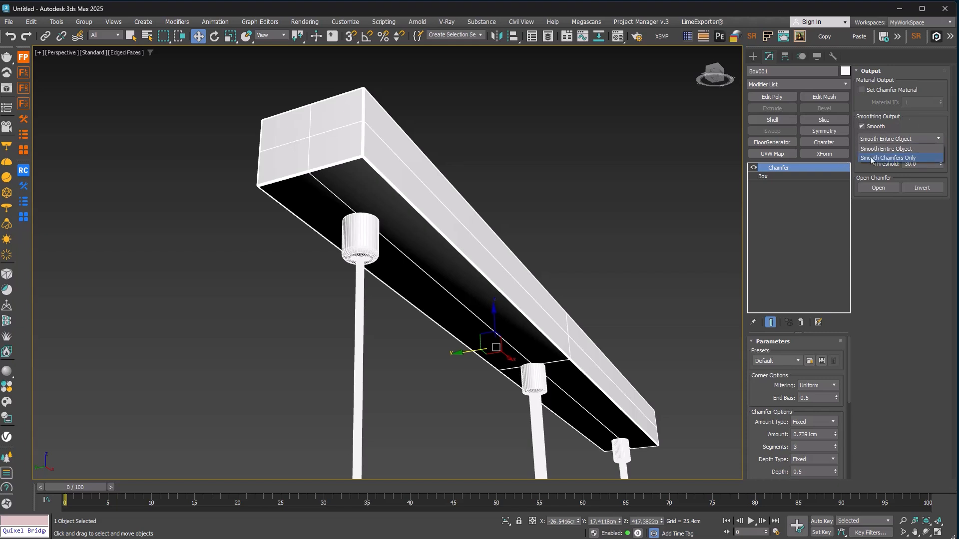
click(872, 157)
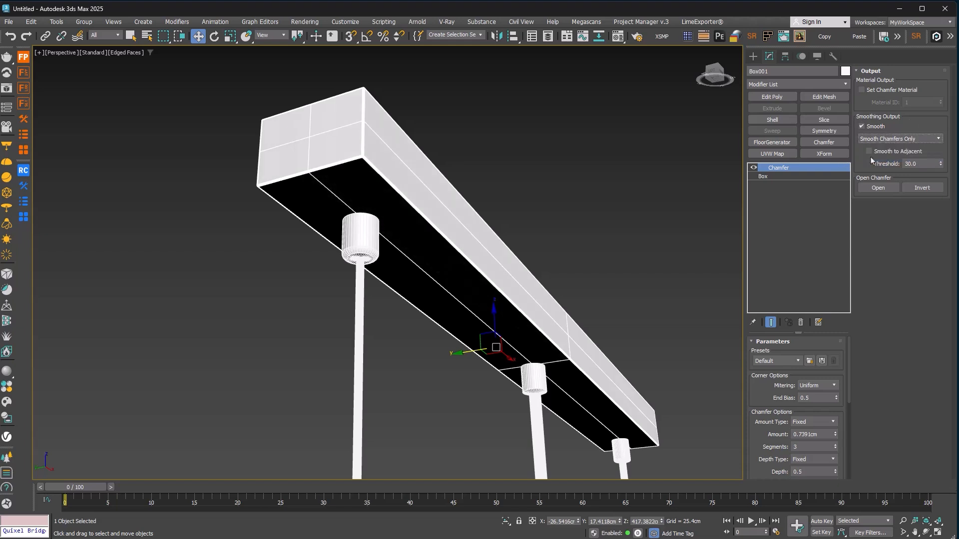
alt+middle_drag(550, 166, 502, 114)
click(502, 112)
key(F4)
scroll(440, 100, up, 5)
scroll(443, 140, down, 5)
key(F4)
scroll(445, 145, down, 10)
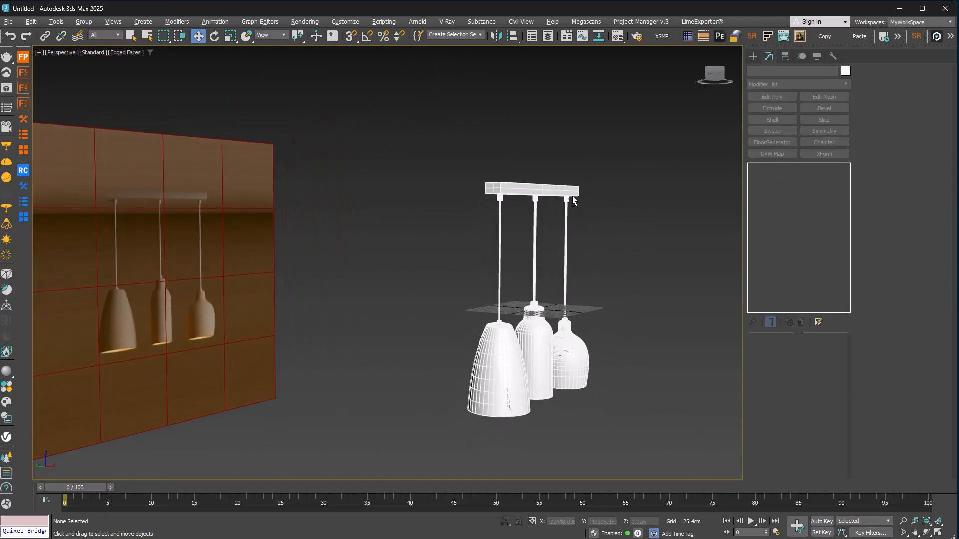
Select the ceiling box and all three pendants and group them as Group001.
key(F4)
drag(631, 160, 385, 479)
click(84, 22)
click(88, 37)
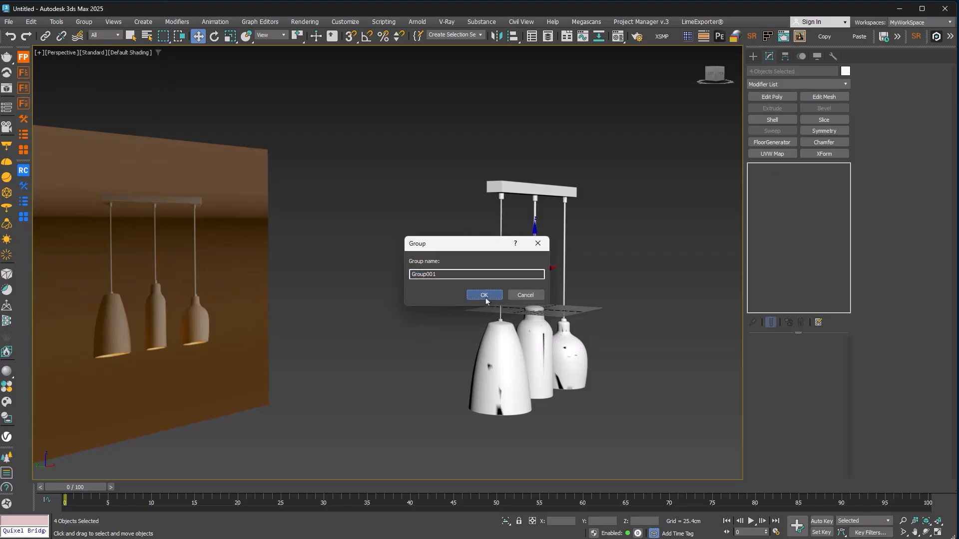
click(485, 298)
alt+middle_drag(534, 274, 458, 343)
click(634, 367)
key(F4)
key(F4)
Move the lamp group in the front view clear of the reference plane, to about X 1226 cm and Z 373 cm.
key(f)
click(438, 322)
drag(398, 225, 556, 187)
scroll(575, 249, up, 2)
scroll(575, 249, up, 3)
key(F4)
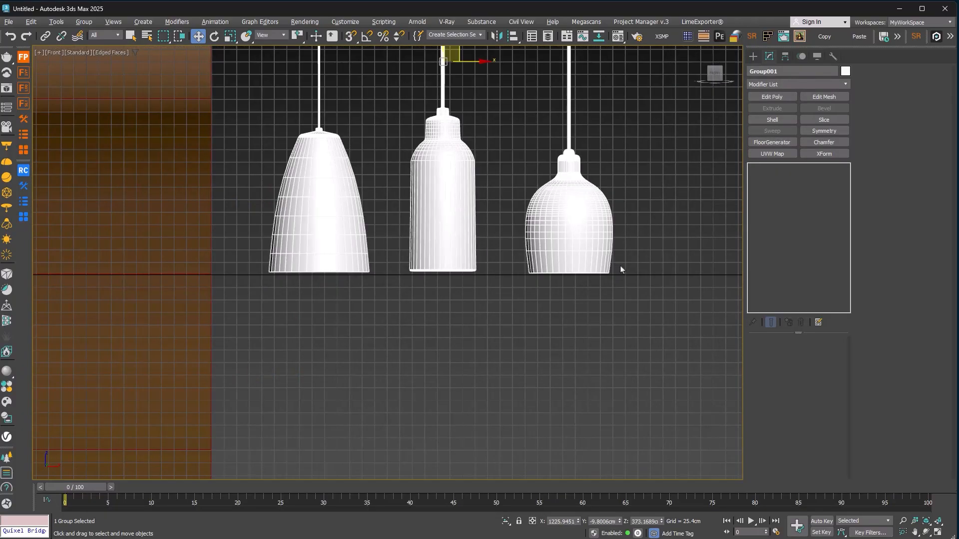
Create a box beside the right pendant in the front view, about 767 cm long and 318 cm wide.
middle_drag(621, 269, 462, 312)
click(753, 56)
click(772, 122)
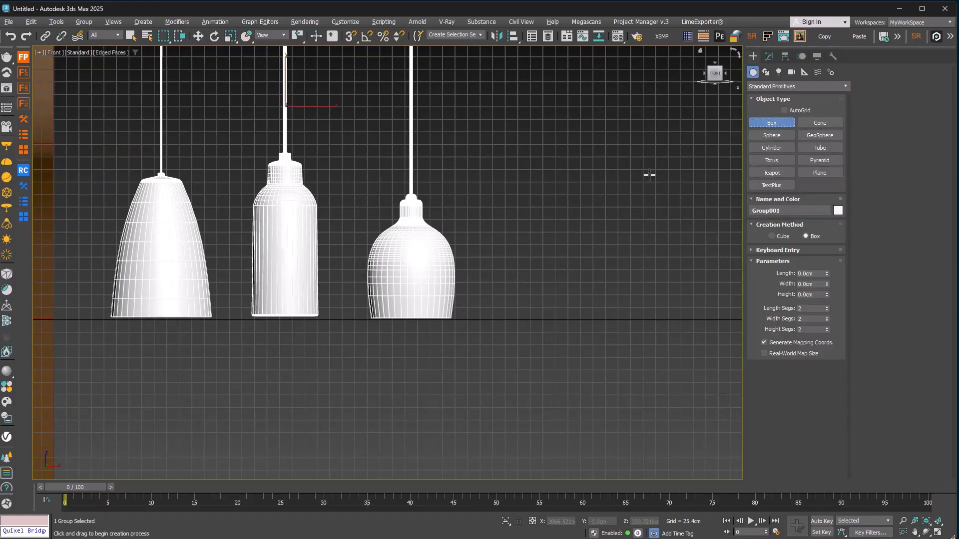
scroll(463, 263, down, 3)
drag(439, 182, 518, 371)
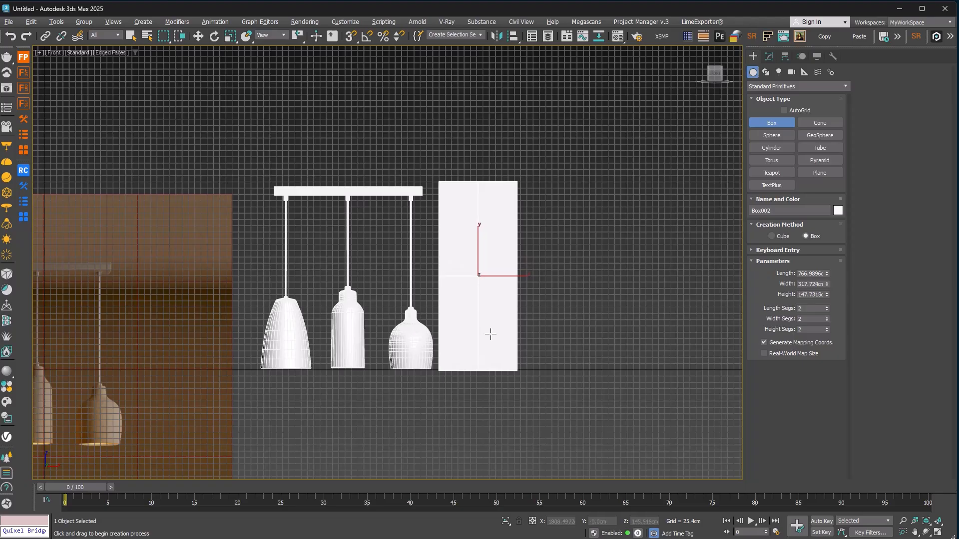
key(w)
Set the new box's length, width and height to 50 cm each.
mouse_move(567, 302)
middle_down()
mouse_move(539, 273)
mouse_move(538, 351)
middle_up()
key(p)
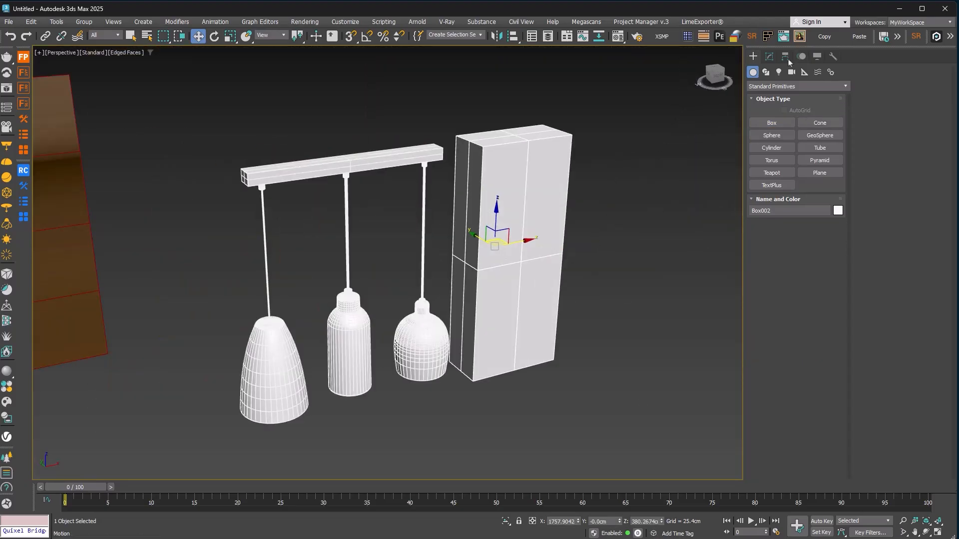
click(769, 56)
double_click(805, 353)
text(5.1)
key(Return)
text(0)
key(Tab)
text(50)
key(Tab)
text(50)
key(Return)
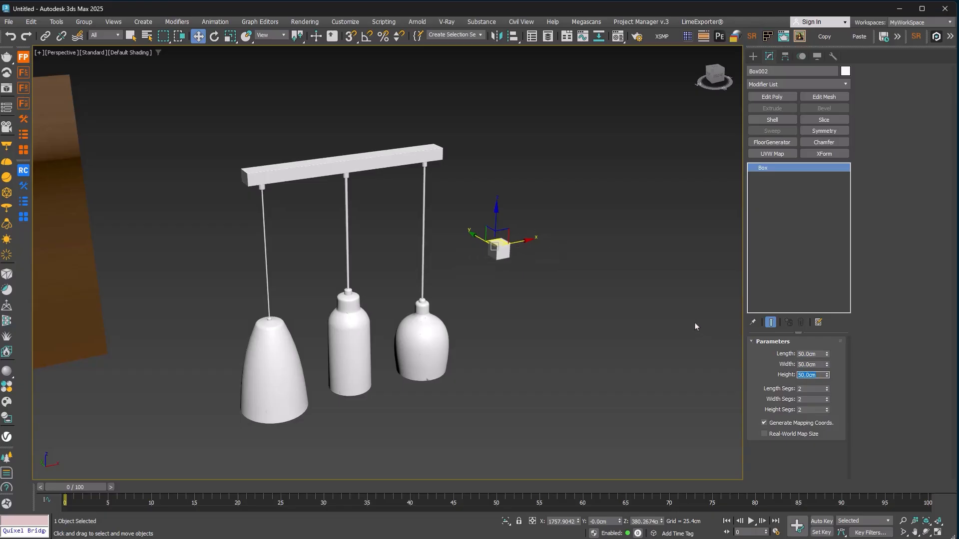
Move the 50 cm cube in the front view beside the right pendant's base, to about X 1607 cm and Z 29 cm.
key(f)
drag(460, 233, 380, 326)
scroll(422, 334, up, 5)
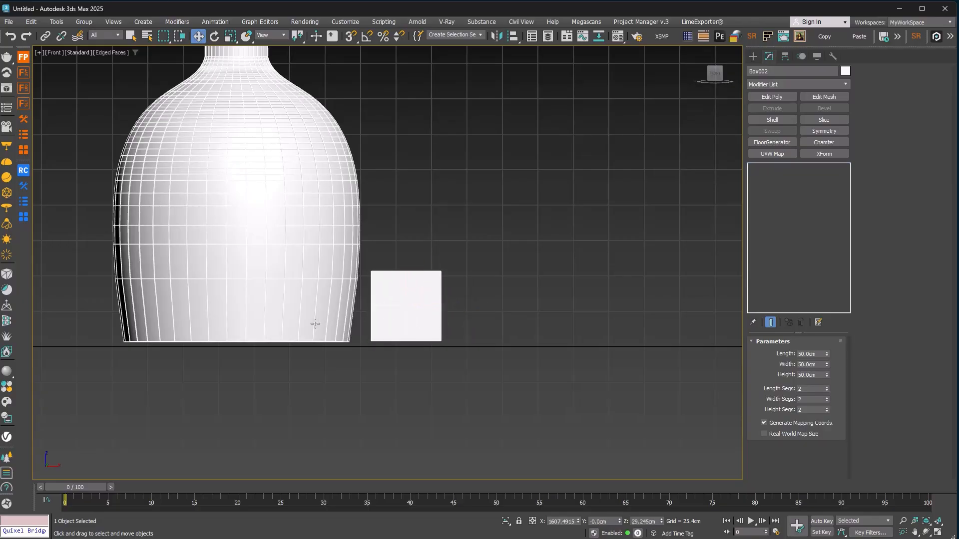
Select the lamp group and centre its pivot to the object with Affect Pivot Only.
click(316, 323)
middle_drag(316, 323, 482, 328)
scroll(481, 328, down, 2)
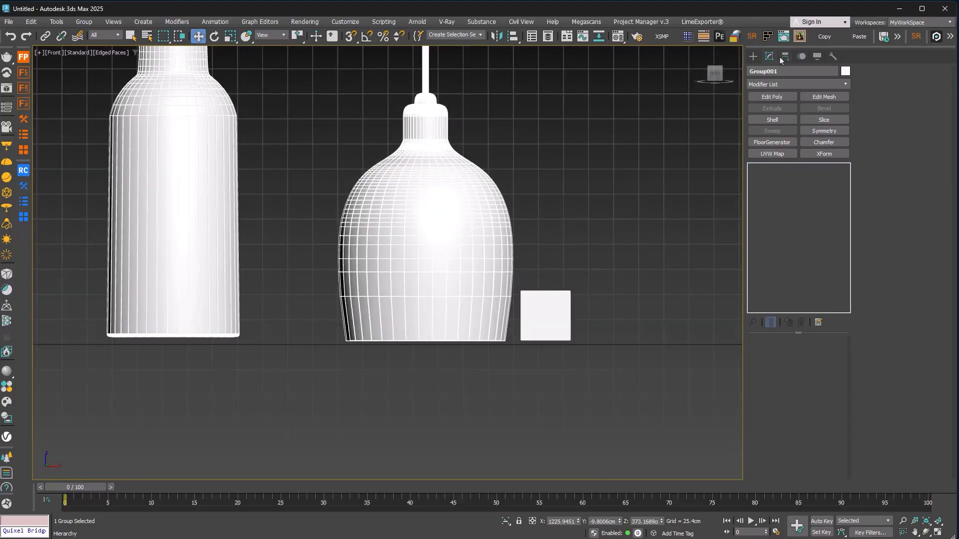
click(784, 57)
click(778, 126)
click(794, 177)
scroll(586, 306, down, 3)
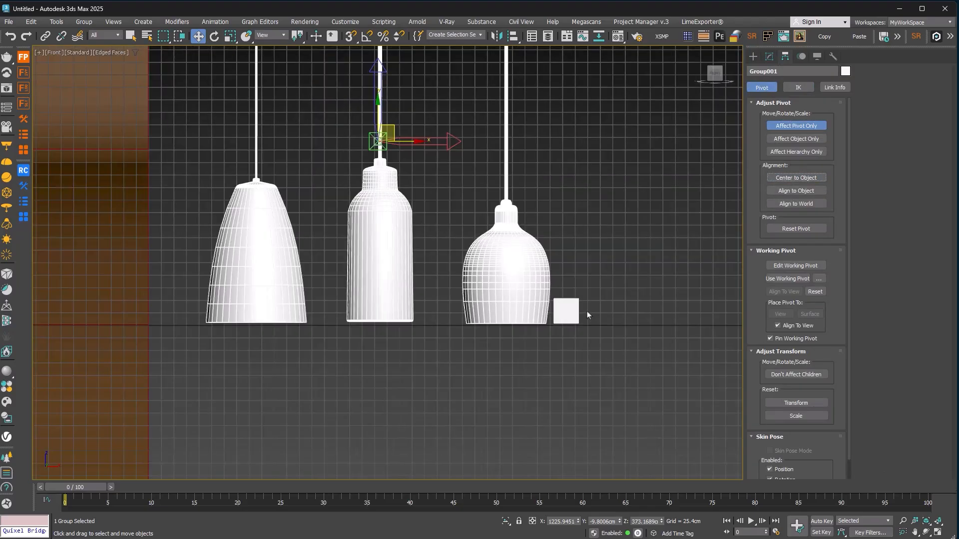
Turn on 3D snapping and snap the lamp group's pivot to the cube's lower-left vertex, then finish pivot editing.
click(351, 36)
drag(378, 141, 557, 315)
scroll(585, 314, up, 5)
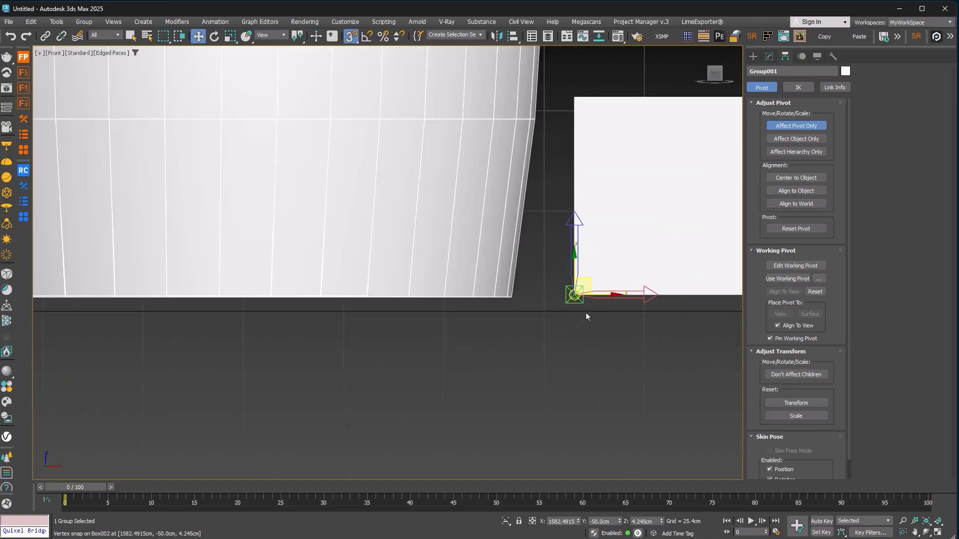
scroll(563, 358, down, 4)
scroll(382, 177, down, 3)
middle_drag(410, 280, 411, 384)
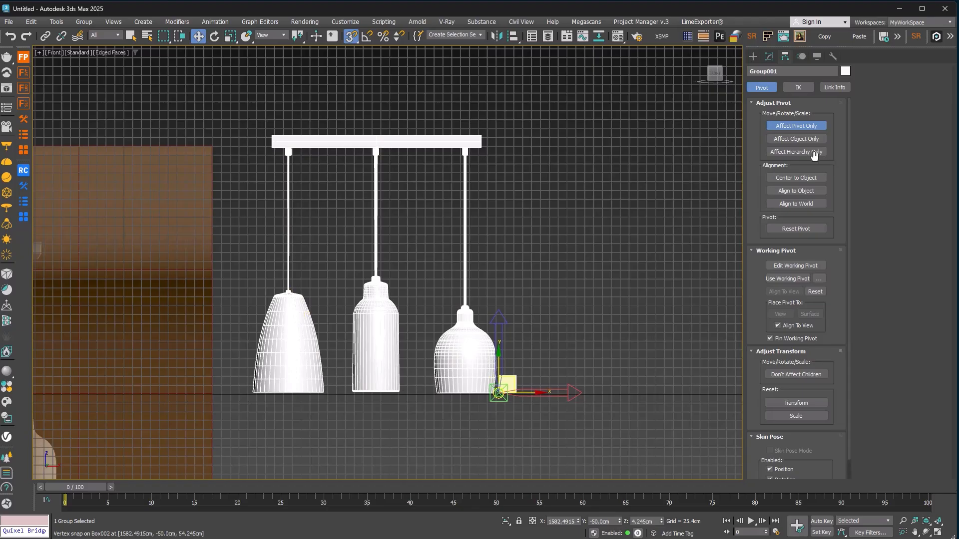
click(797, 128)
middle_drag(555, 275, 545, 235)
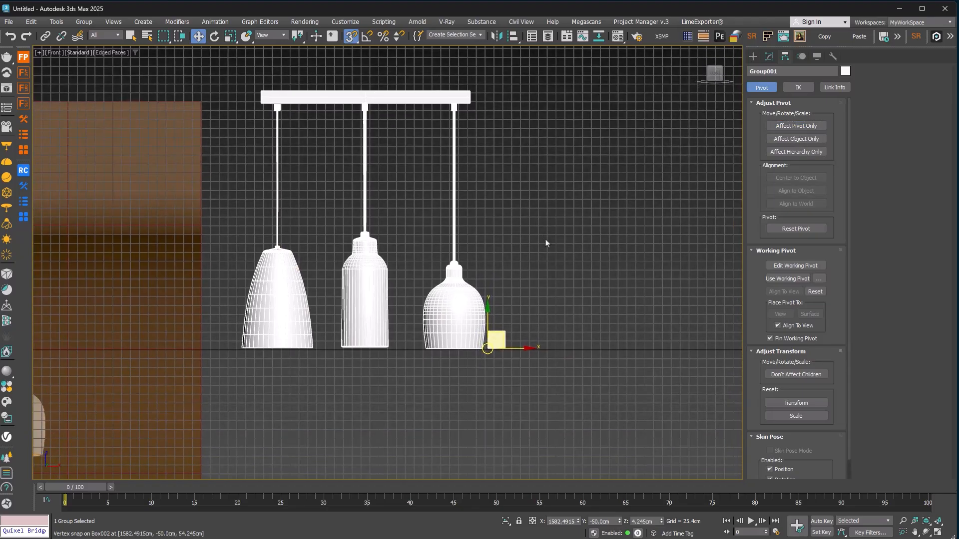
Check the group's pivot in perspective and scale the lamp group down uniformly to about 8.9%.
key(p)
click(231, 36)
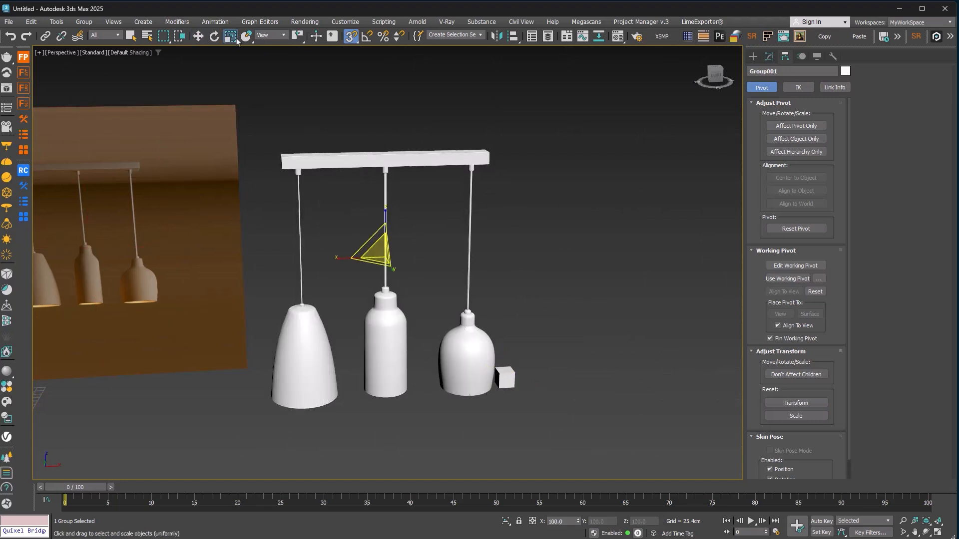
click(799, 127)
middle_drag(542, 292, 563, 243)
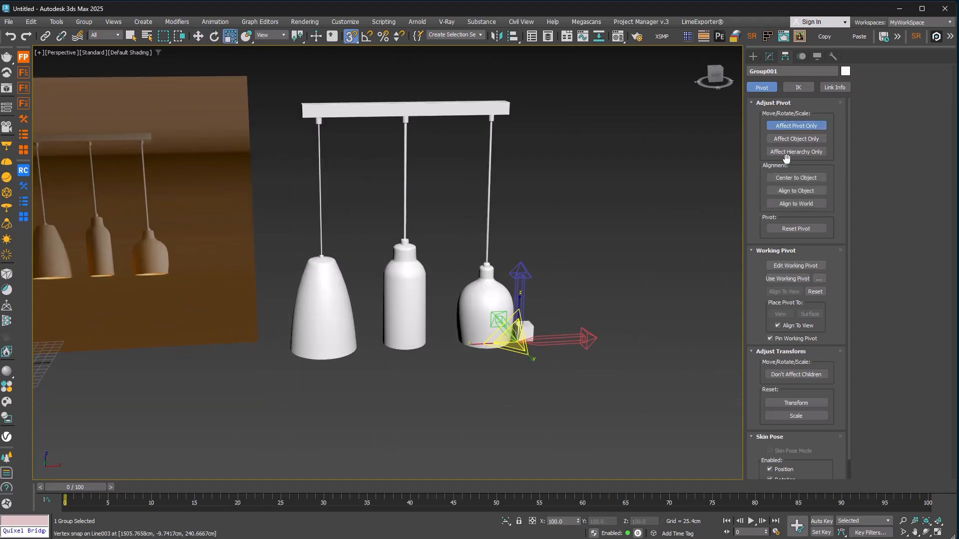
click(788, 129)
drag(510, 350, 471, 174)
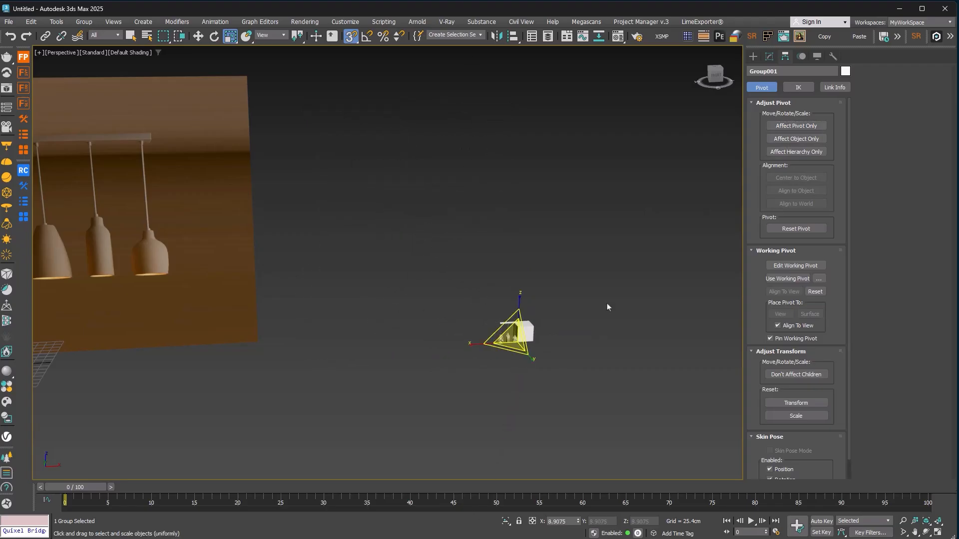
Scale the lamp group down further to about 6.70%, comparing its size with the cube in the front view.
scroll(564, 316, up, 5)
middle_drag(472, 331, 487, 302)
key(f)
scroll(453, 335, up, 8)
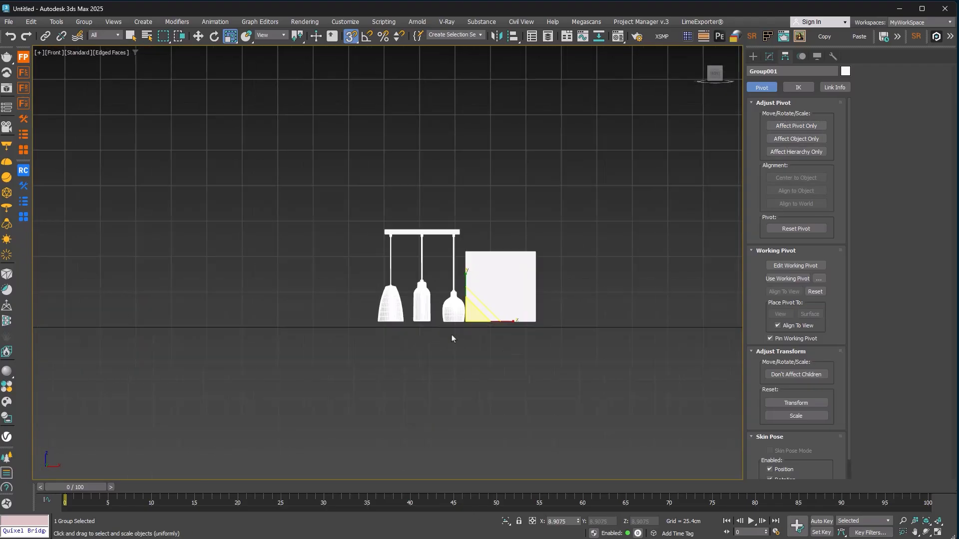
drag(485, 296, 481, 313)
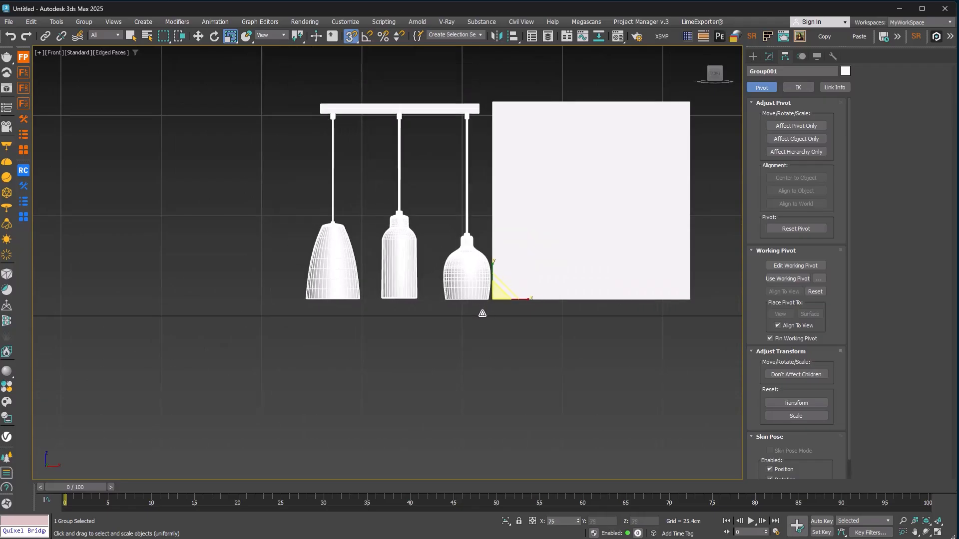
Delete the 50 cm cube and recentre the scaled lamp group's pivot to the object.
click(552, 272)
key(Delete)
click(489, 274)
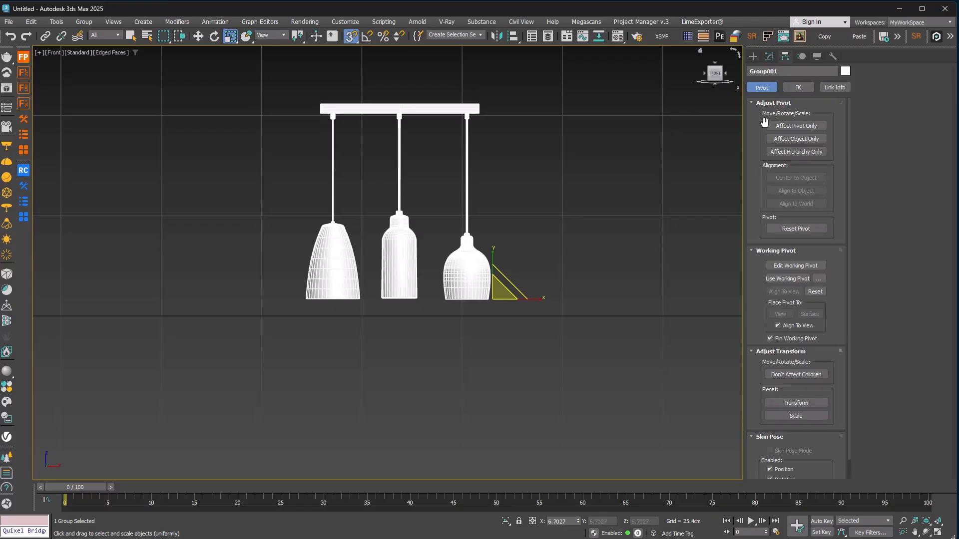
click(796, 125)
click(788, 178)
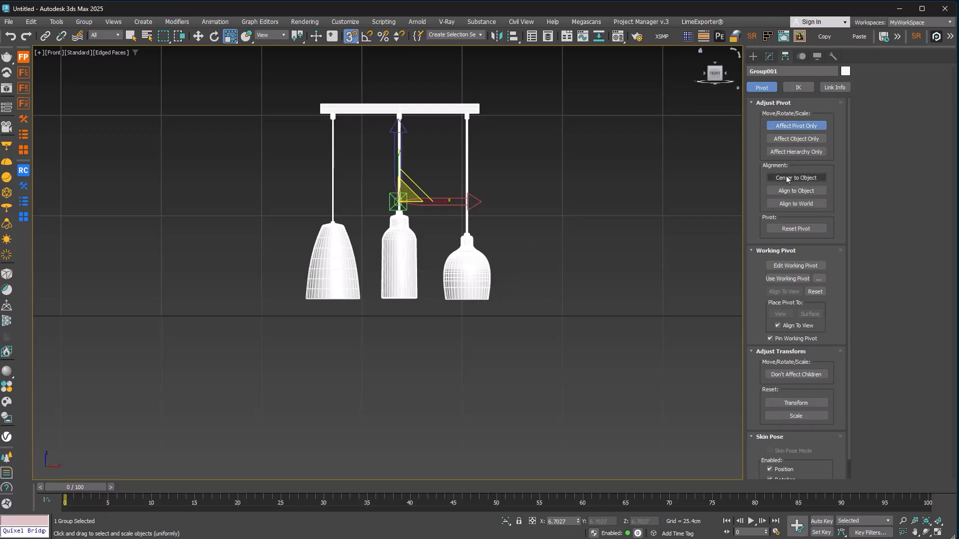
click(796, 125)
Move the lamp group to the world origin at X, Y and Z 0 cm and check its placement in perspective.
click(197, 36)
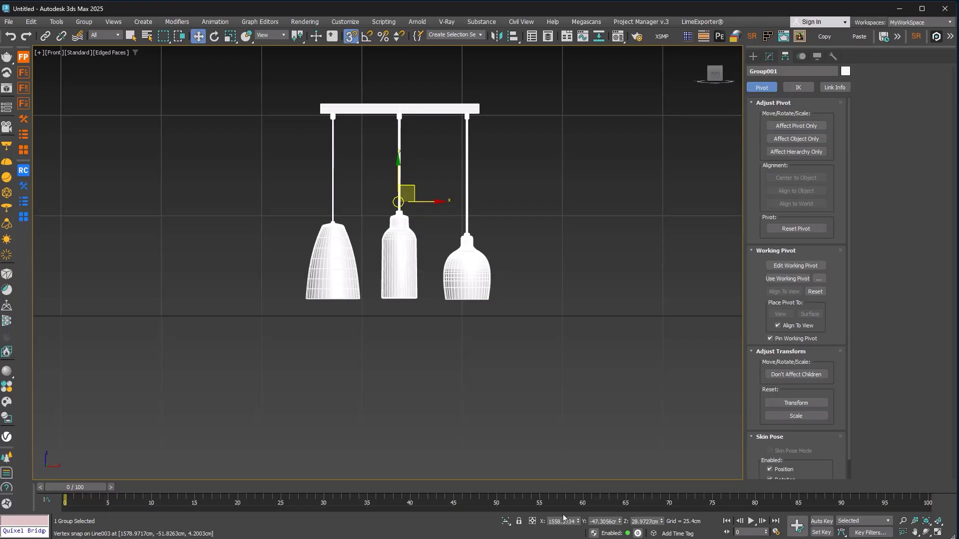
right_click(577, 521)
right_click(620, 521)
right_click(660, 522)
key(p)
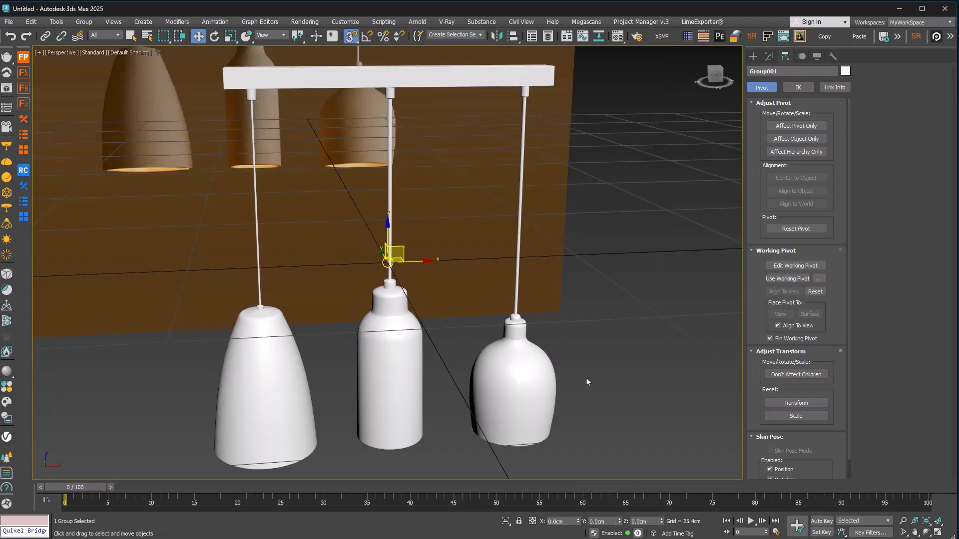
alt+middle_drag(563, 326, 591, 342)
scroll(591, 342, down, 5)
click(210, 164)
scroll(319, 199, down, 8)
scroll(358, 219, up, 5)
scroll(353, 220, up, 6)
scroll(463, 335, down, 2)
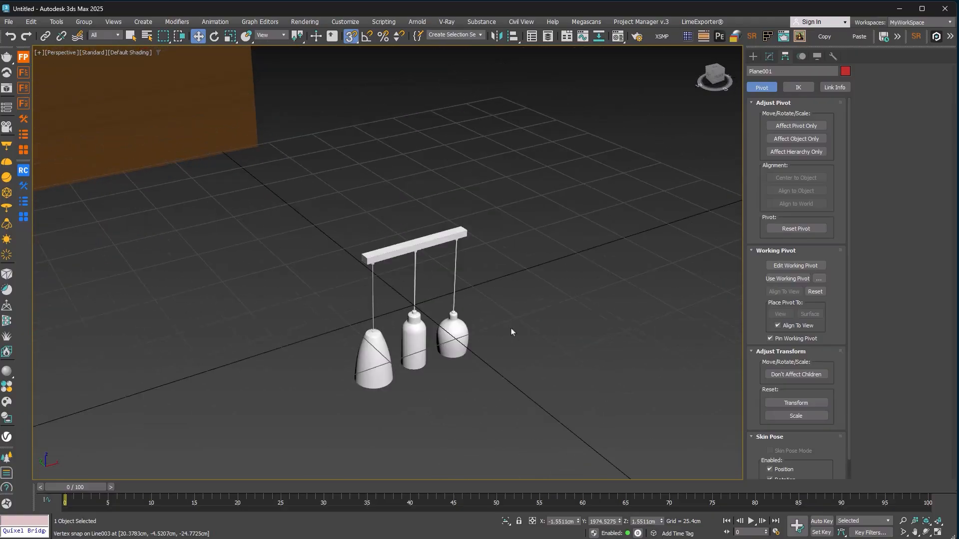
Turn off snapping and raise the lamp group along Z to about 19.77 cm.
click(435, 260)
click(421, 243)
key(F4)
click(350, 40)
alt+middle_drag(375, 305, 406, 260)
scroll(407, 279, up, 5)
key(z)
key(F4)
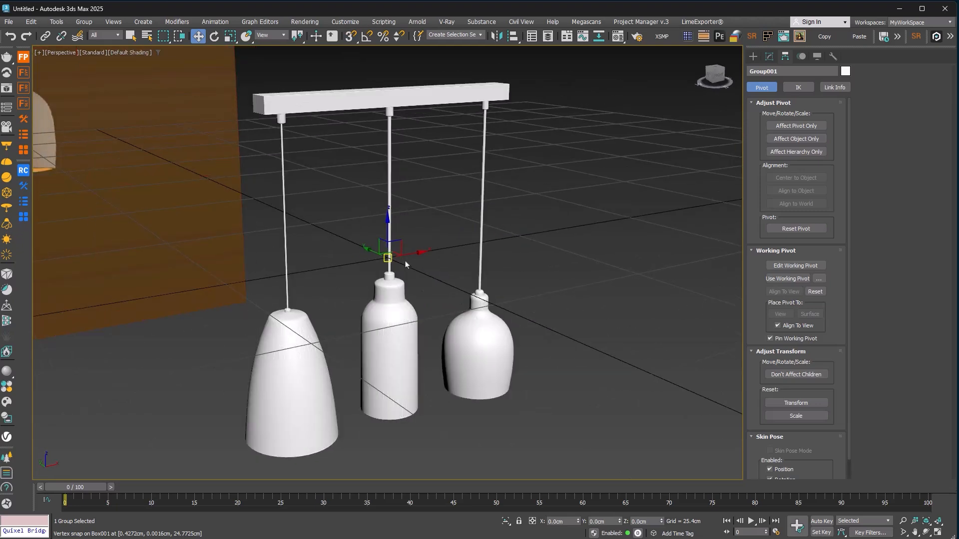
drag(405, 260, 406, 127)
middle_drag(512, 294, 519, 343)
scroll(515, 344, down, 4)
click(546, 335)
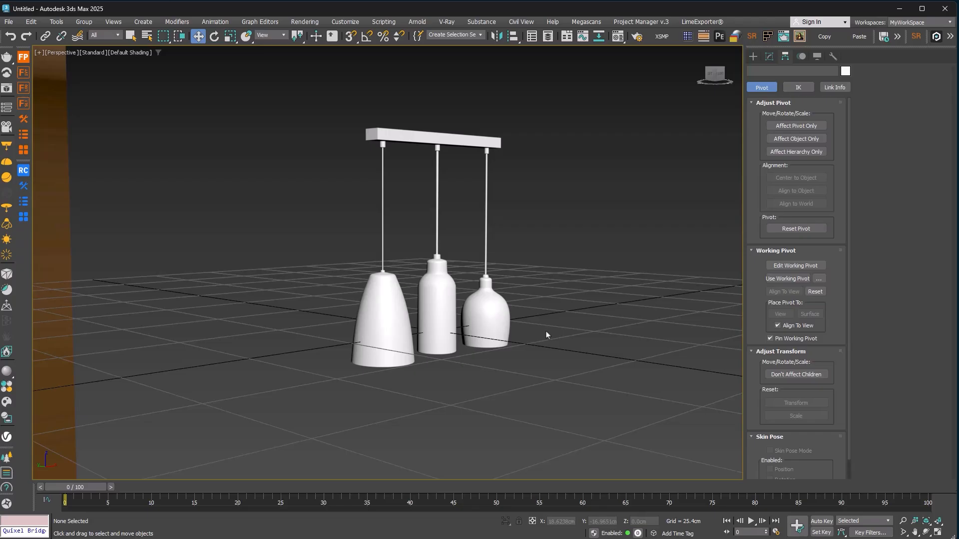
Check the lamp group from the front side, then hide the reference plane.
alt+middle_drag(547, 331, 457, 330)
key(z)
click(447, 317)
scroll(450, 350, up, 8)
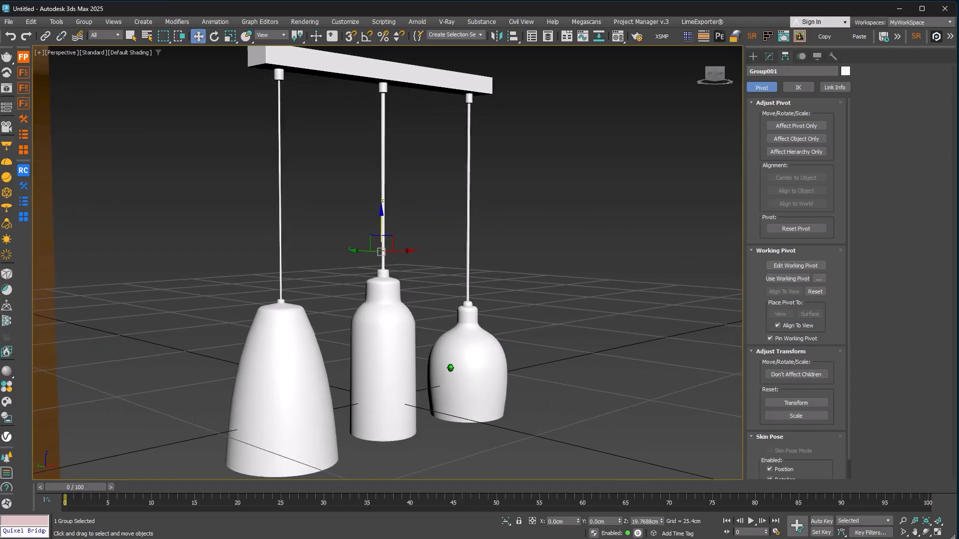
alt+middle_drag(417, 406, 399, 395)
click(81, 248)
right_click(79, 245)
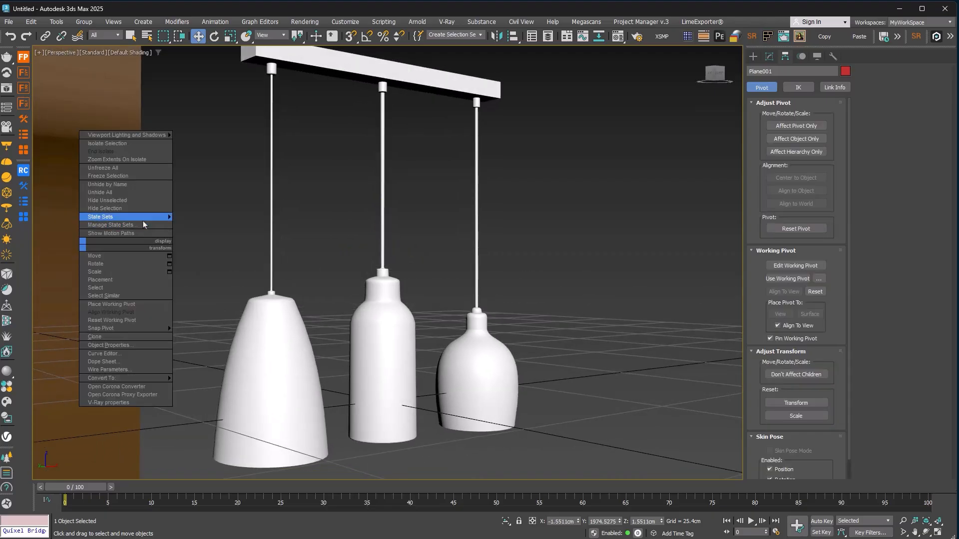
click(141, 210)
Inspect the complete three-pendant lamp in perspective from near and far.
scroll(318, 300, down, 6)
scroll(318, 299, up, 6)
alt+middle_drag(318, 300, 320, 294)
scroll(320, 295, down, 5)
scroll(320, 294, up, 7)
scroll(321, 295, down, 5)
scroll(321, 295, up, 4)
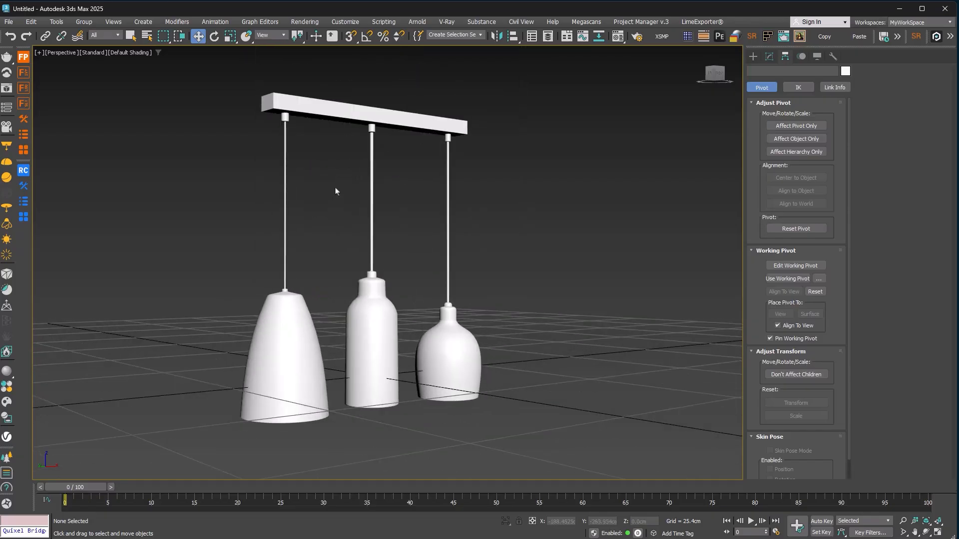